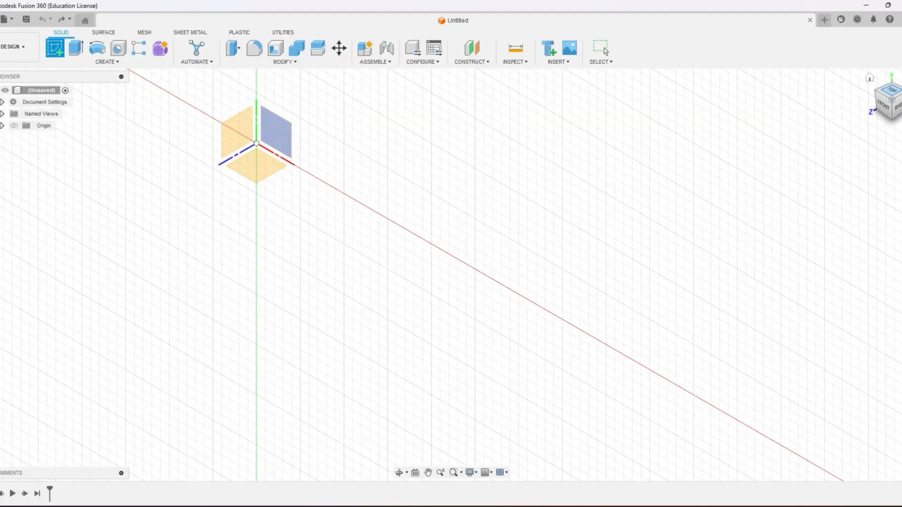
Step: Sketch a 2.7 mm diameter circle centred on the origin on the horizontal plane and finish the sketch
{"action": "left_click", "coordinate": [259, 134]}
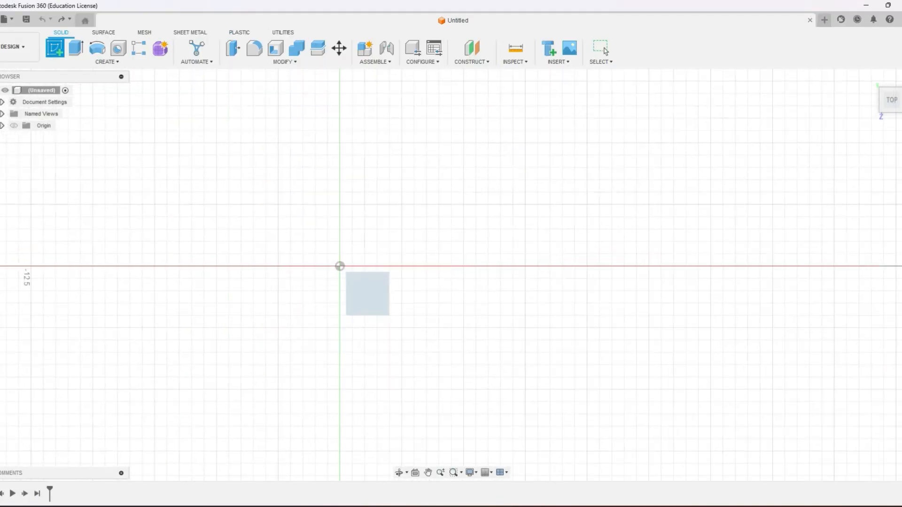
{"action": "key", "text": "c"}
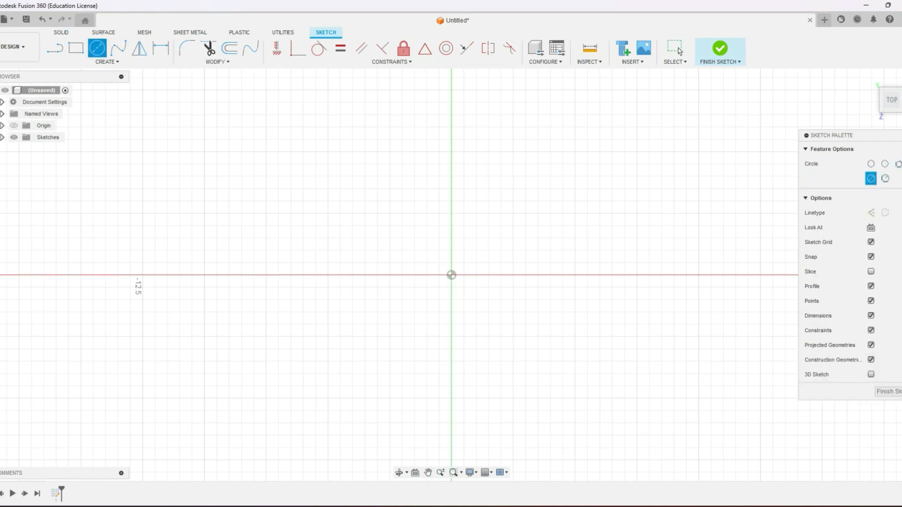
{"action": "left_click", "coordinate": [451, 275]}
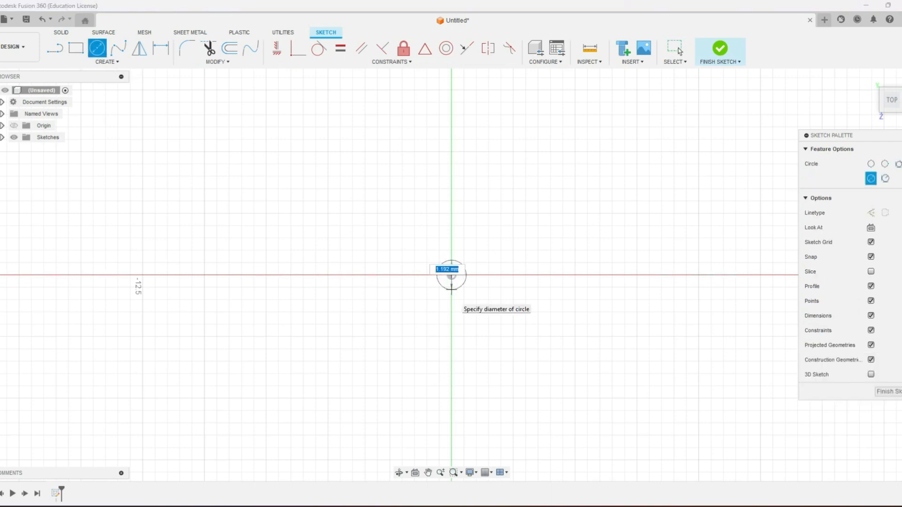
{"action": "type", "text": "2.7"}
{"action": "key", "text": "Return"}
{"action": "left_click", "coordinate": [680, 50]}
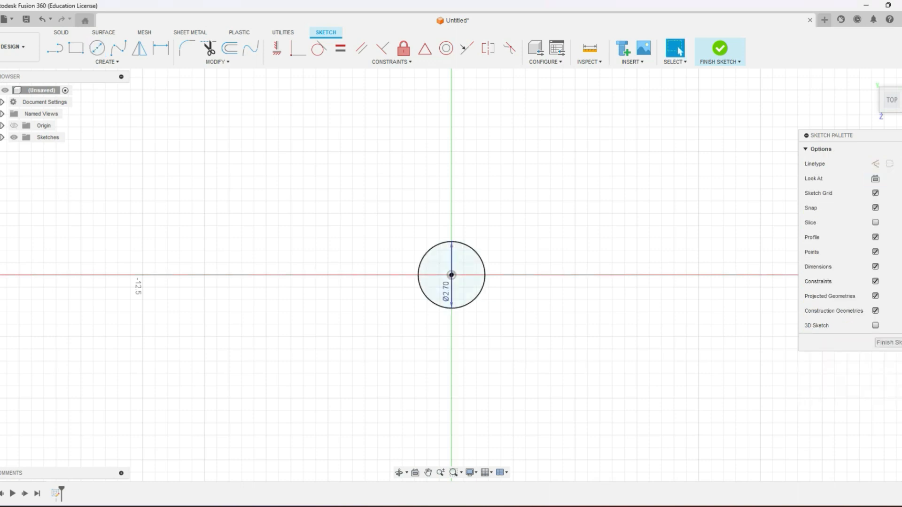
{"action": "left_click", "coordinate": [888, 342]}
Step: Extrude the circle 70 mm upward as a new body to form a pin
{"action": "scroll", "coordinate": [729, 255], "scroll_direction": "down", "scroll_amount": 2}
{"action": "scroll", "coordinate": [733, 249], "scroll_direction": "down", "scroll_amount": 1}
{"action": "left_click_drag", "start_coordinate": [892, 104], "coordinate": [890, 85]}
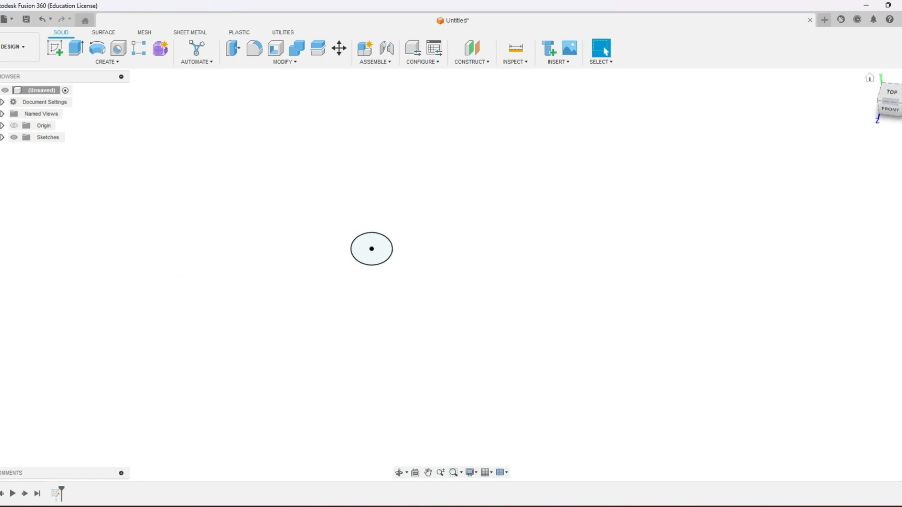
{"action": "key", "text": "e"}
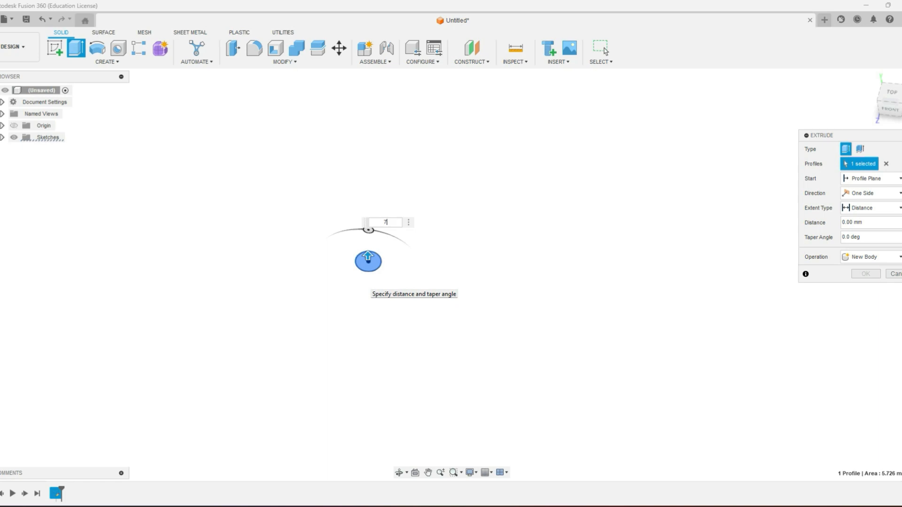
{"action": "type", "text": "70"}
{"action": "scroll", "coordinate": [368, 296], "scroll_direction": "down", "scroll_amount": 3}
{"action": "left_click_drag", "start_coordinate": [884, 101], "coordinate": [884, 92]}
{"action": "key", "text": "Return"}
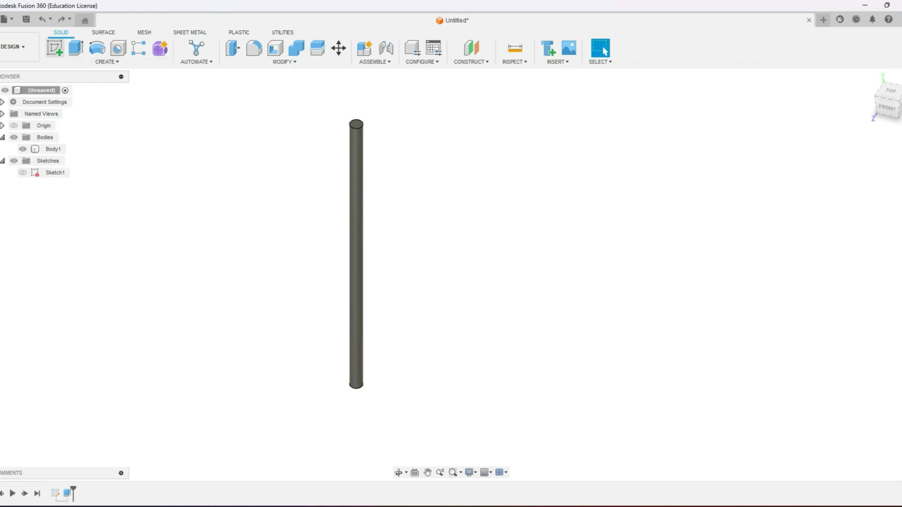
Step: Start a new sketch on the horizontal plane and draw a 3.18 mm diameter circle centred on the origin
{"action": "left_click", "coordinate": [55, 48]}
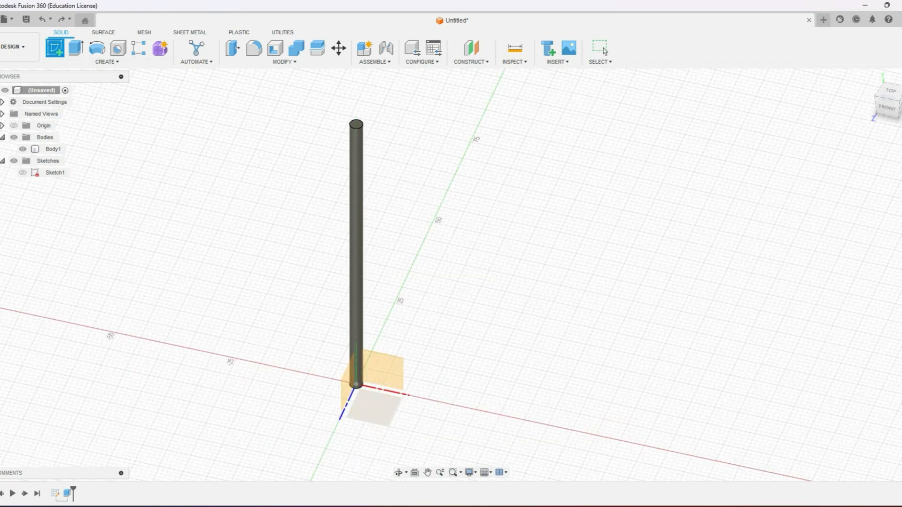
{"action": "left_click", "coordinate": [374, 408]}
{"action": "key", "text": "c"}
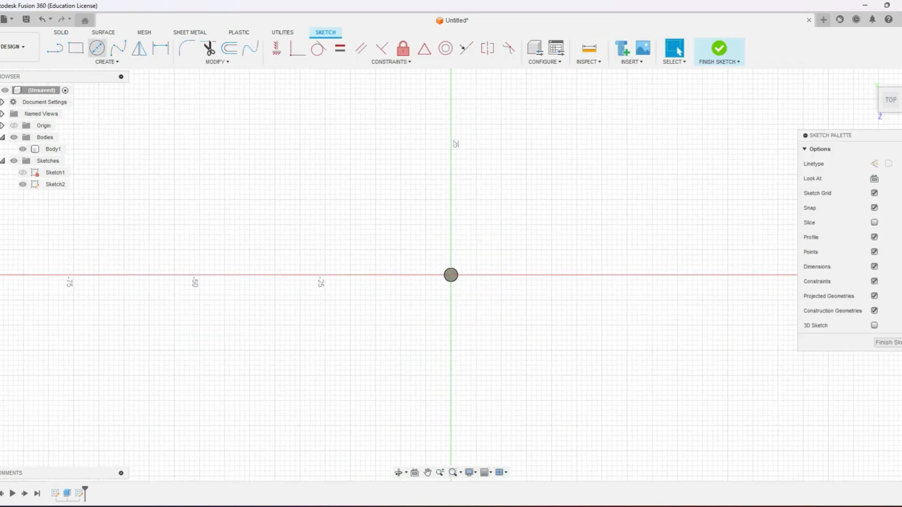
{"action": "scroll", "coordinate": [420, 272], "scroll_direction": "up", "scroll_amount": 3}
{"action": "left_click", "coordinate": [415, 272]}
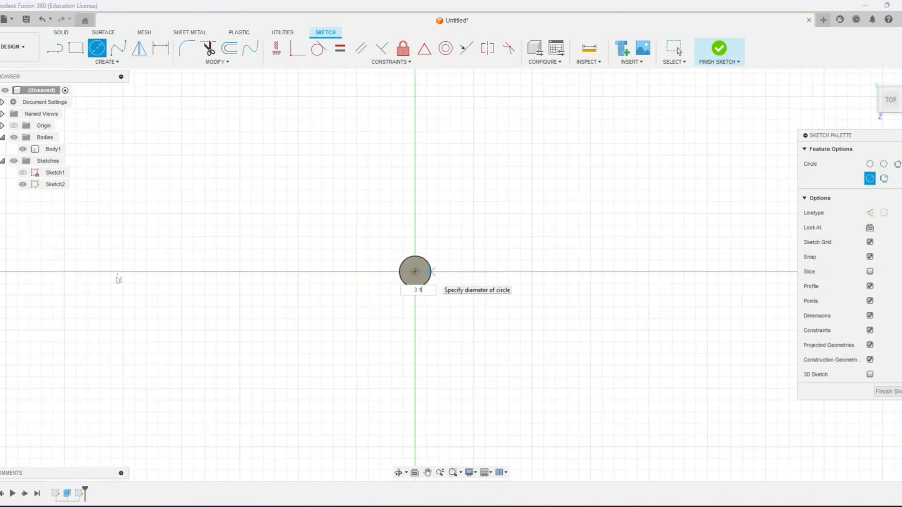
{"action": "type", "text": "3.18"}
{"action": "key", "text": "Return"}
Step: Draw a 15 mm horizontal line from the circle's centre along the red axis
{"action": "key", "text": "l"}
{"action": "scroll", "coordinate": [417, 270], "scroll_direction": "up", "scroll_amount": 2}
{"action": "left_click", "coordinate": [425, 270]}
{"action": "type", "text": "15"}
{"action": "key", "text": "Return"}
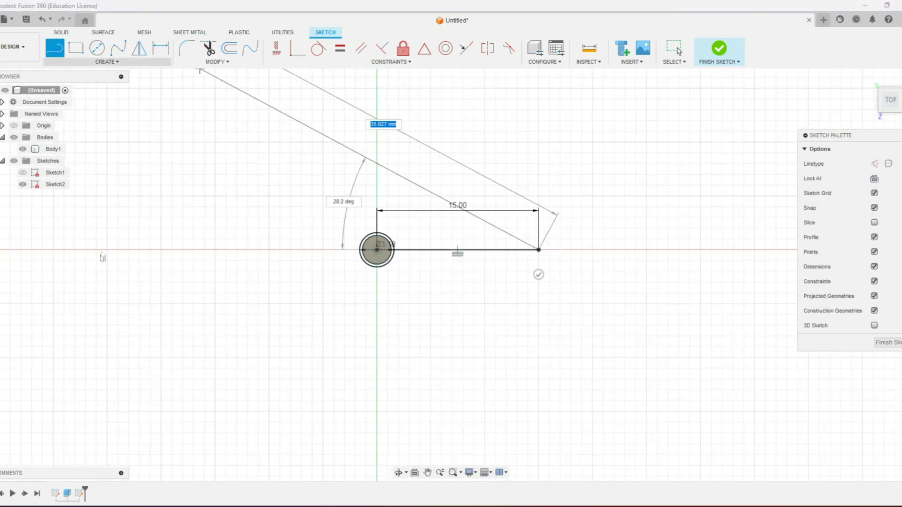
Step: Draw a 3.8 mm diameter circle centred on the far end of the 15 mm line
{"action": "key", "text": "c"}
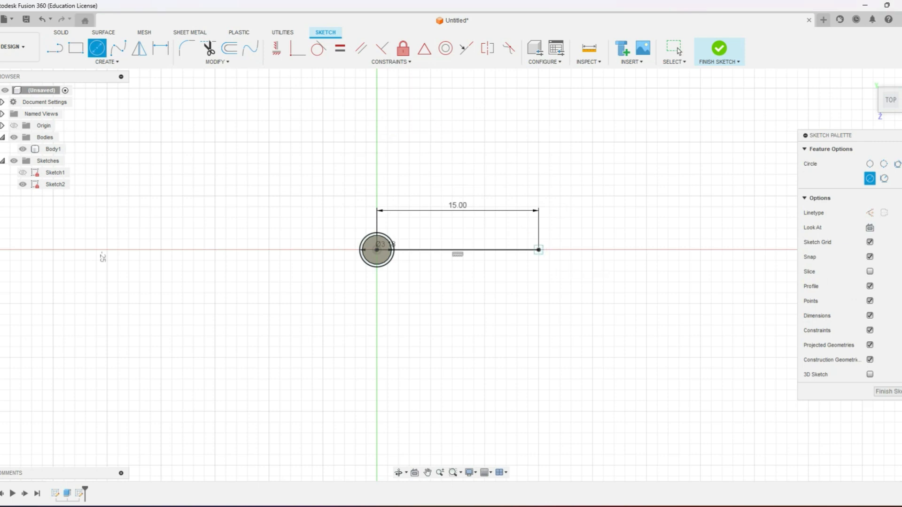
{"action": "left_click", "coordinate": [539, 249]}
{"action": "scroll", "coordinate": [541, 256], "scroll_direction": "up", "scroll_amount": 3}
{"action": "type", "text": "3.8"}
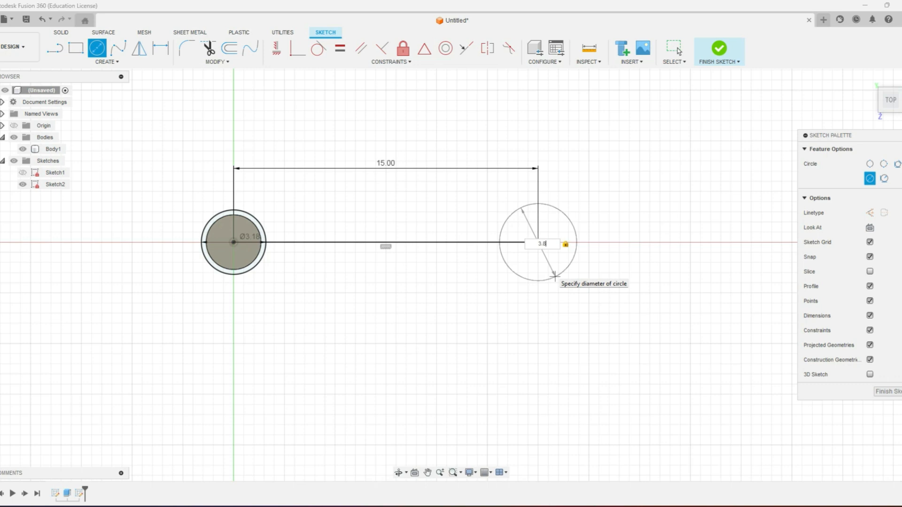
{"action": "key", "text": "Return"}
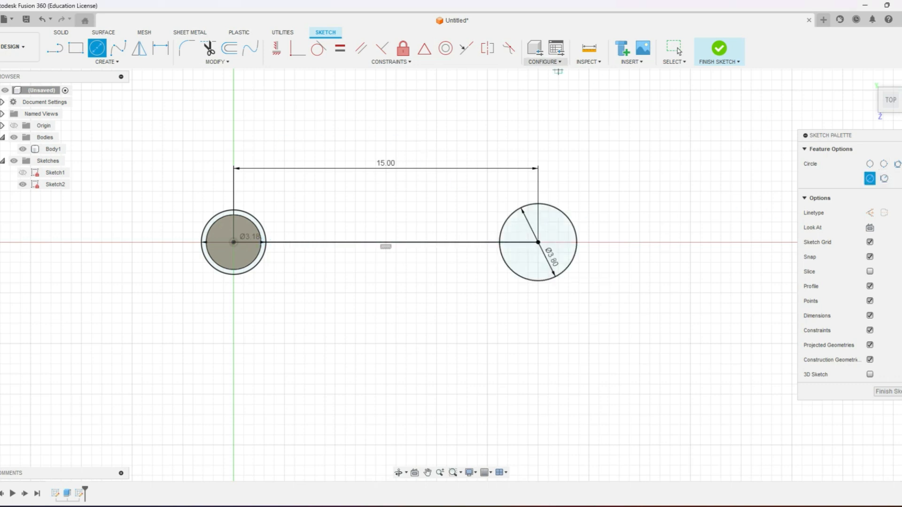
Step: Offset the 3.8 mm and 3.18 mm circles outward by 0.8 mm each to form two rings
{"action": "left_click", "coordinate": [229, 48]}
{"action": "left_click", "coordinate": [567, 215]}
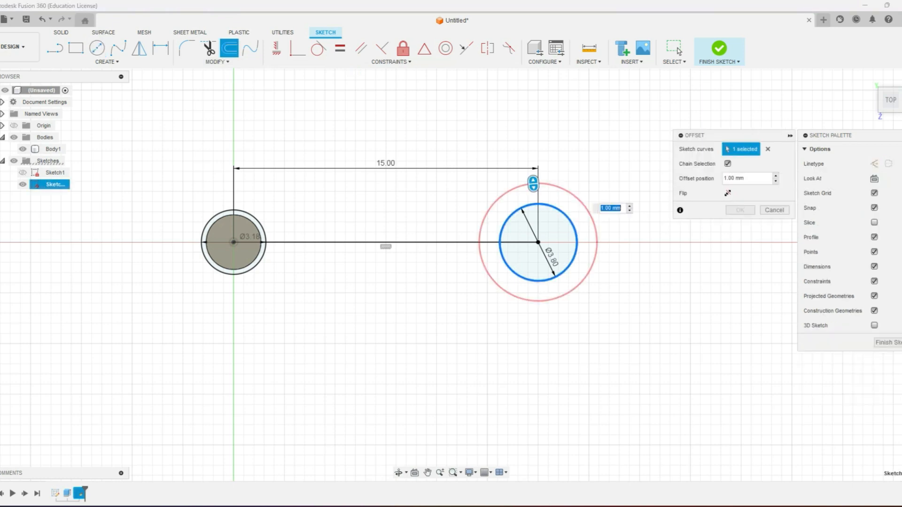
{"action": "type", "text": "0.8"}
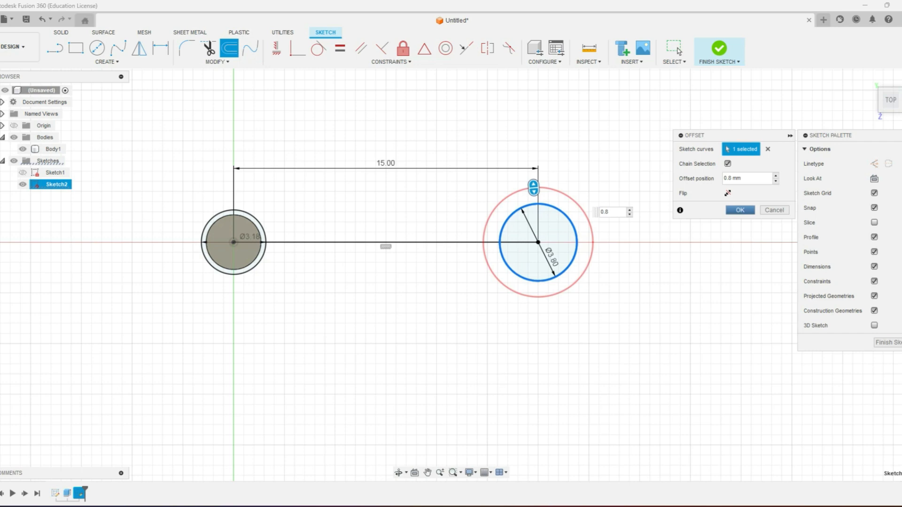
{"action": "key", "text": "Return"}
{"action": "left_click", "coordinate": [230, 48]}
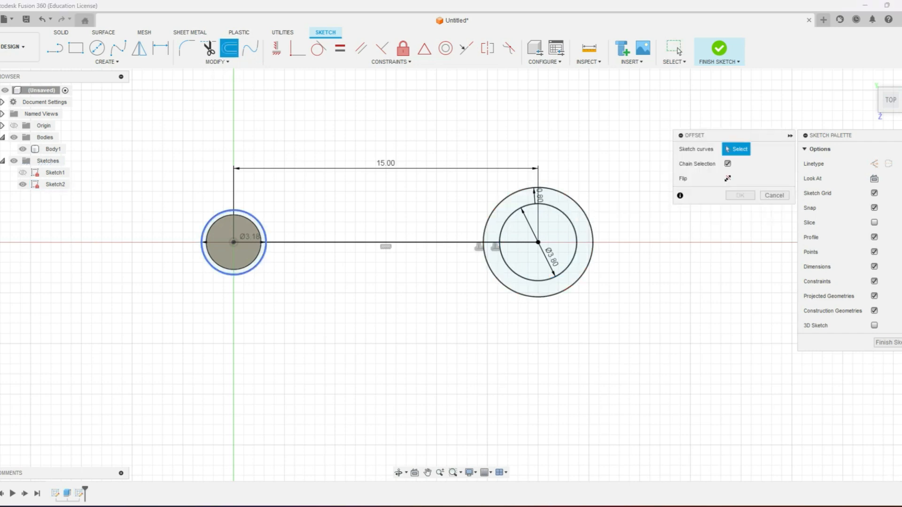
{"action": "left_click", "coordinate": [254, 217]}
{"action": "type", "text": "0.8"}
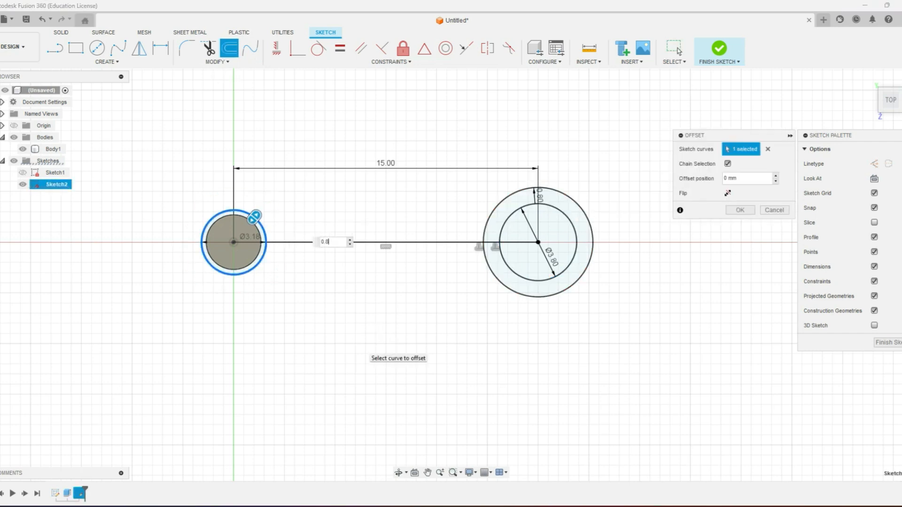
{"action": "key", "text": "Return"}
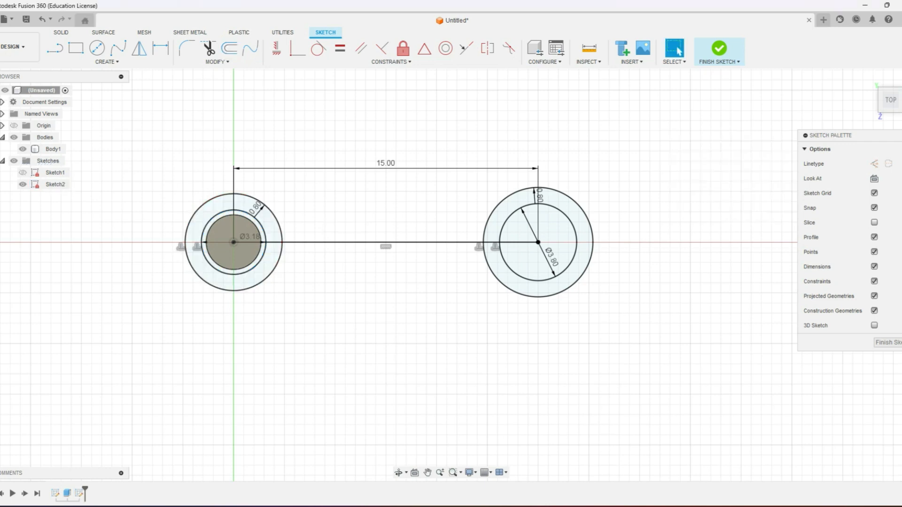
Step: Draw vertical lines from the origin to its ring's outer edge above and below, continuing each with a horizontal line to the larger ring
{"action": "scroll", "coordinate": [319, 245], "scroll_direction": "up", "scroll_amount": 1}
{"action": "key", "text": "l"}
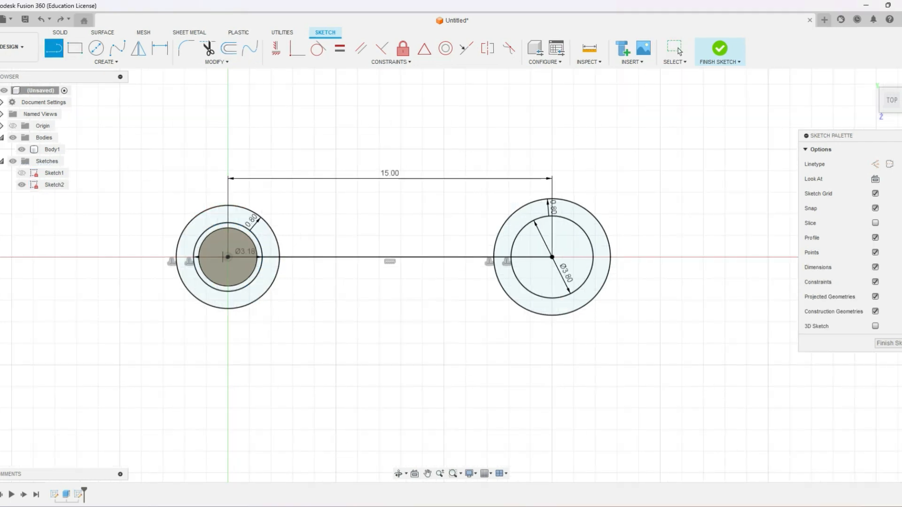
{"action": "left_click", "coordinate": [228, 206]}
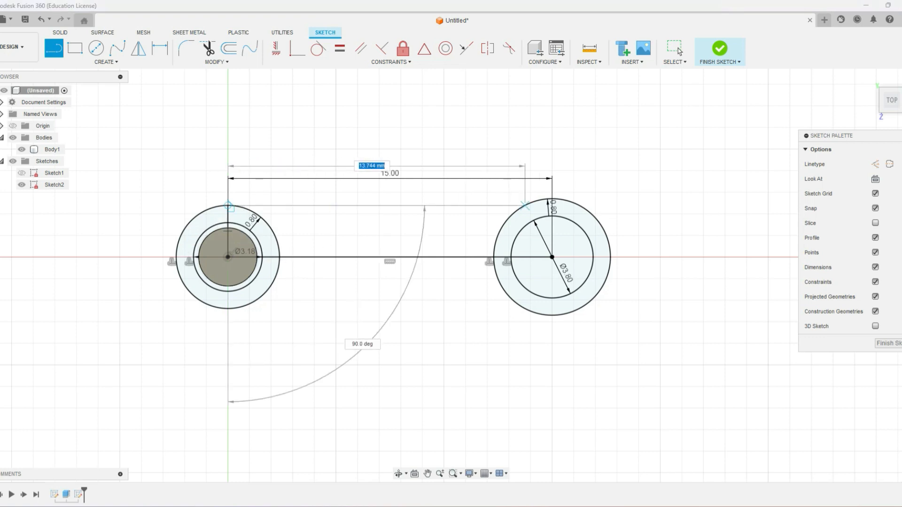
{"action": "double_click", "coordinate": [525, 206]}
{"action": "left_click", "coordinate": [227, 257]}
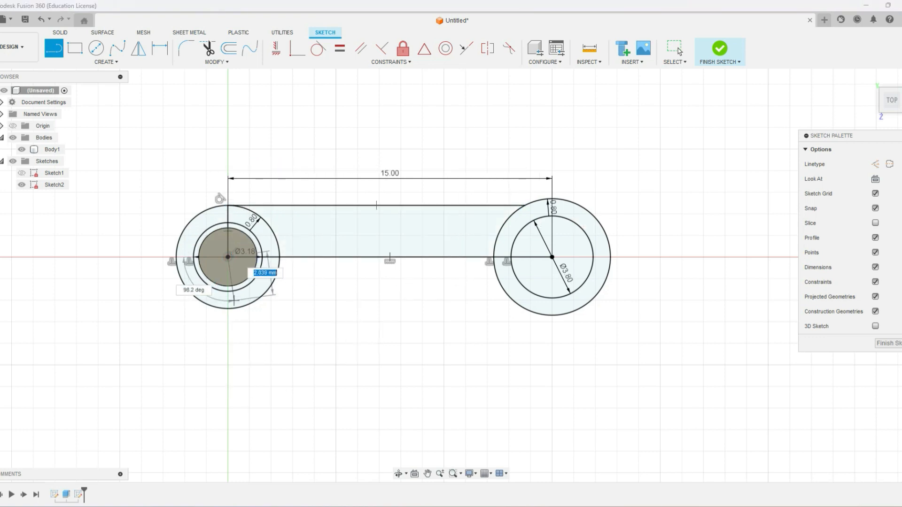
{"action": "left_click", "coordinate": [228, 309]}
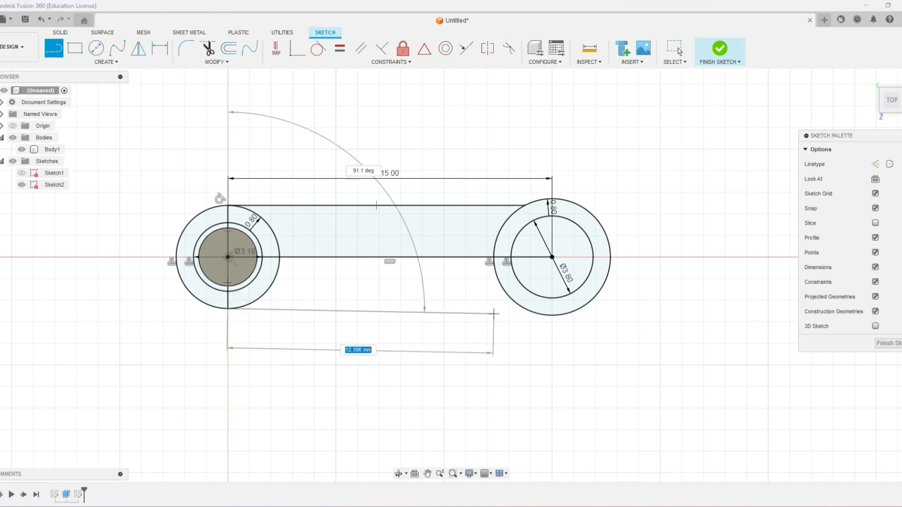
{"action": "double_click", "coordinate": [525, 309]}
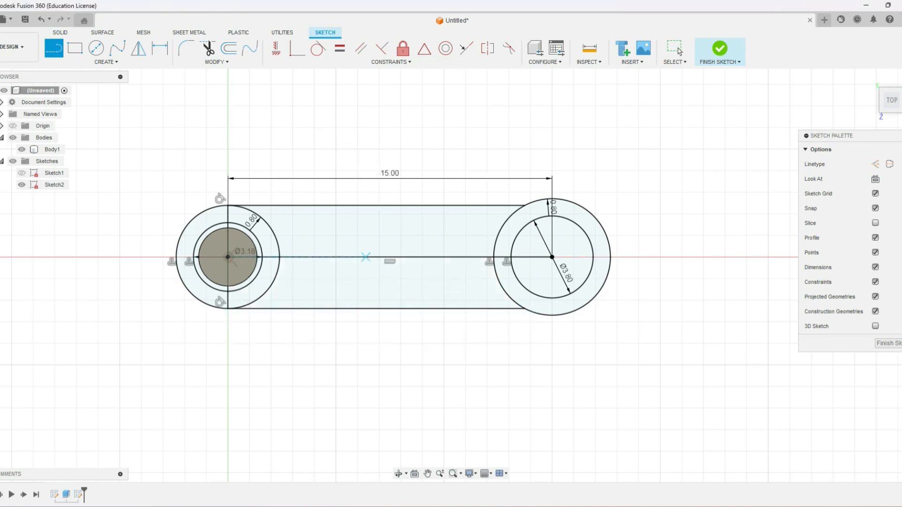
Step: Check the outer diameter of the larger ring at the far end of the 15 mm line
{"action": "key", "text": "c"}
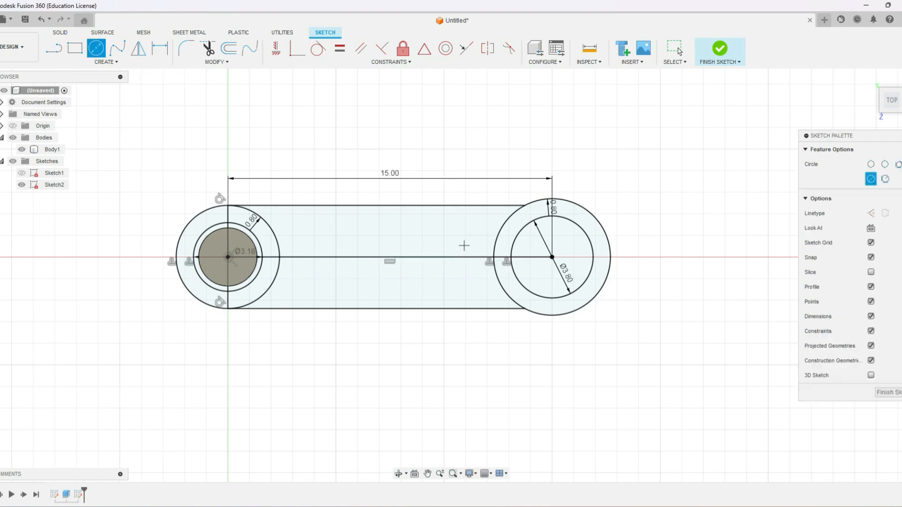
{"action": "key", "text": "Escape"}
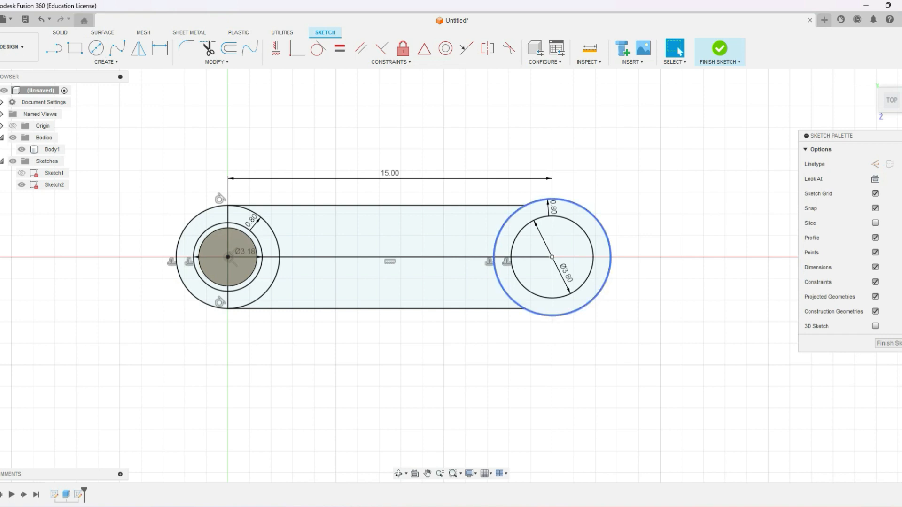
{"action": "left_click", "coordinate": [494, 246]}
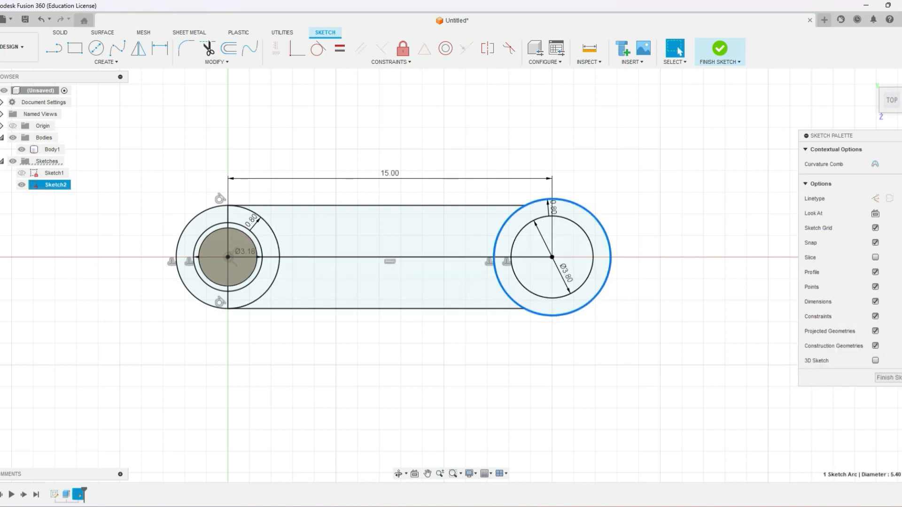
{"action": "key", "text": "Escape"}
{"action": "key", "text": "c"}
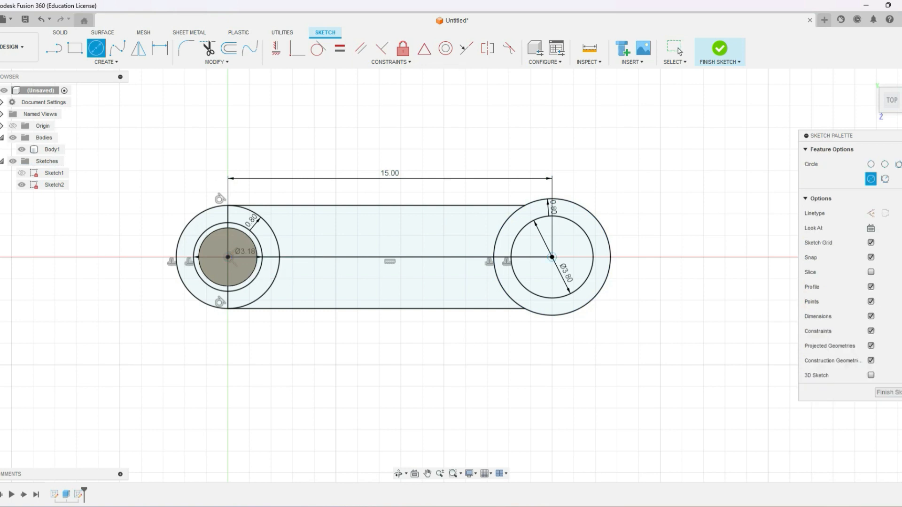
{"action": "left_click", "coordinate": [552, 257]}
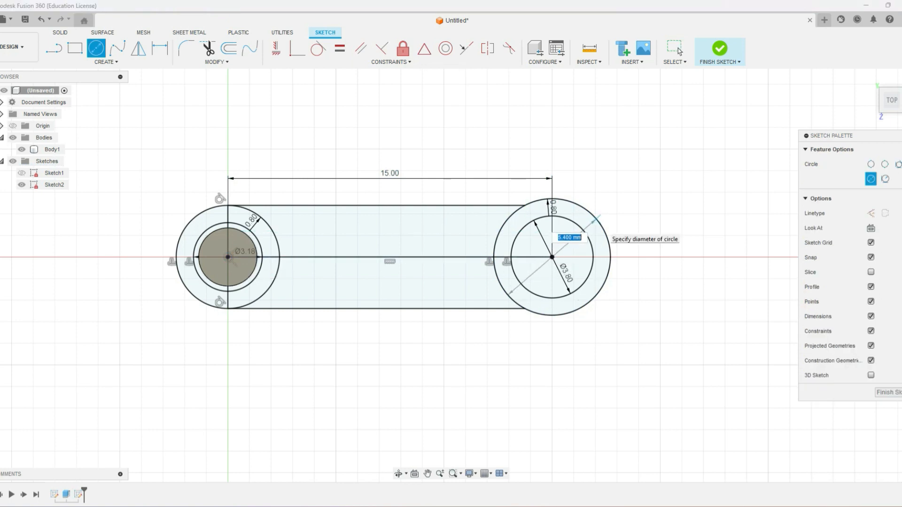
{"action": "key", "text": "Escape"}
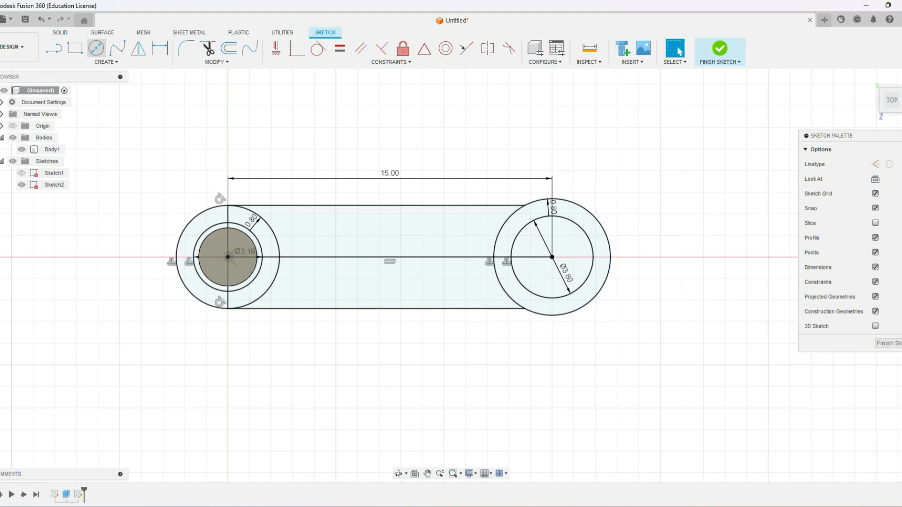
Step: Draw a 5.6 mm diameter circle centred on the origin around the smaller ring
{"action": "left_click", "coordinate": [96, 48]}
{"action": "left_click", "coordinate": [228, 257]}
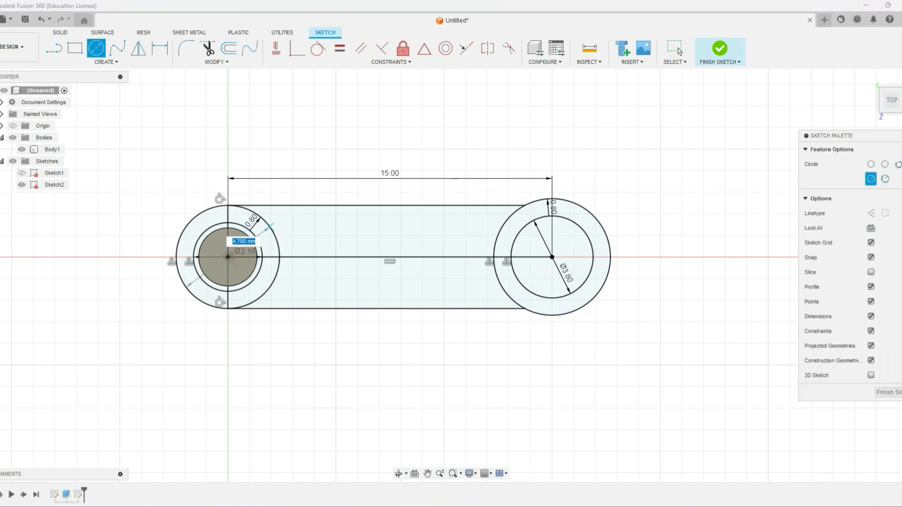
{"action": "type", "text": "5.6"}
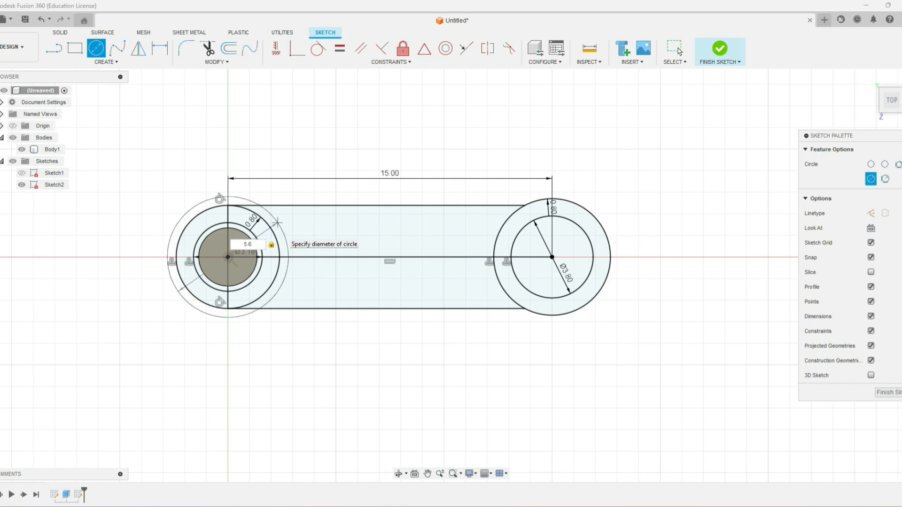
{"action": "key", "text": "Return"}
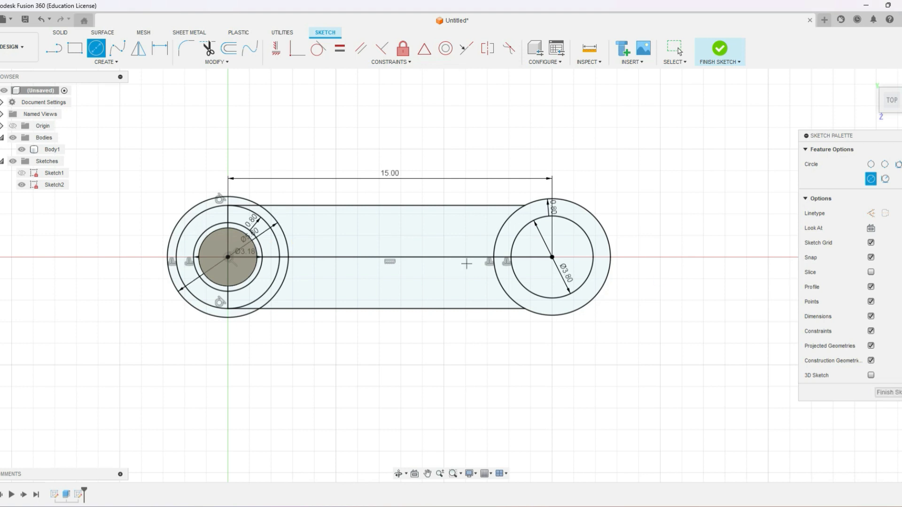
{"action": "key", "text": "Escape"}
Step: Delete the 15 mm centre line between the two rings and finish the sketch
{"action": "left_click", "coordinate": [465, 258]}
{"action": "key", "text": "Delete"}
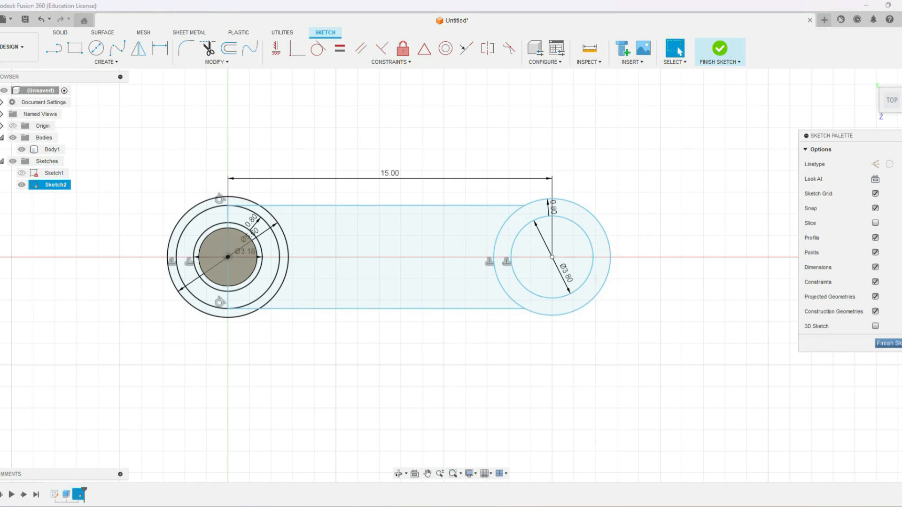
{"action": "left_click", "coordinate": [719, 50]}
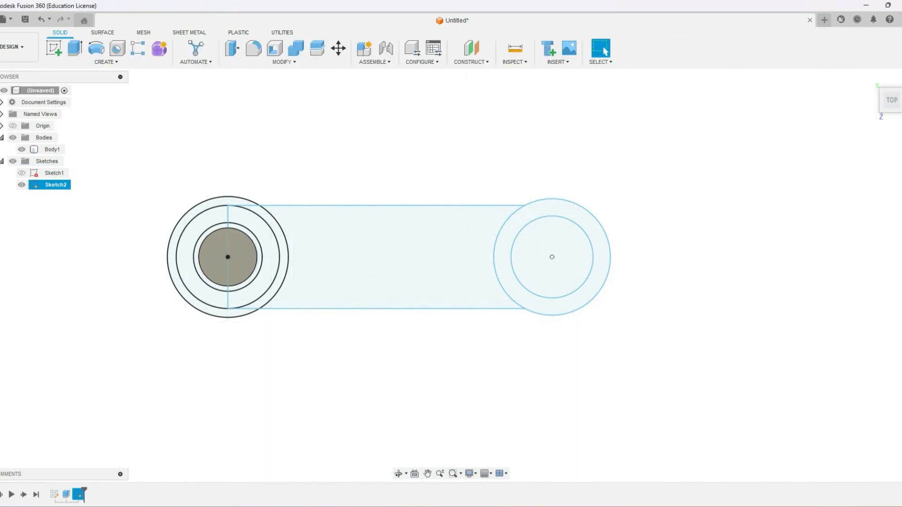
Step: Start an extrusion of the link sketch and hide the pin body
{"action": "left_click_drag", "start_coordinate": [892, 100], "coordinate": [890, 84]}
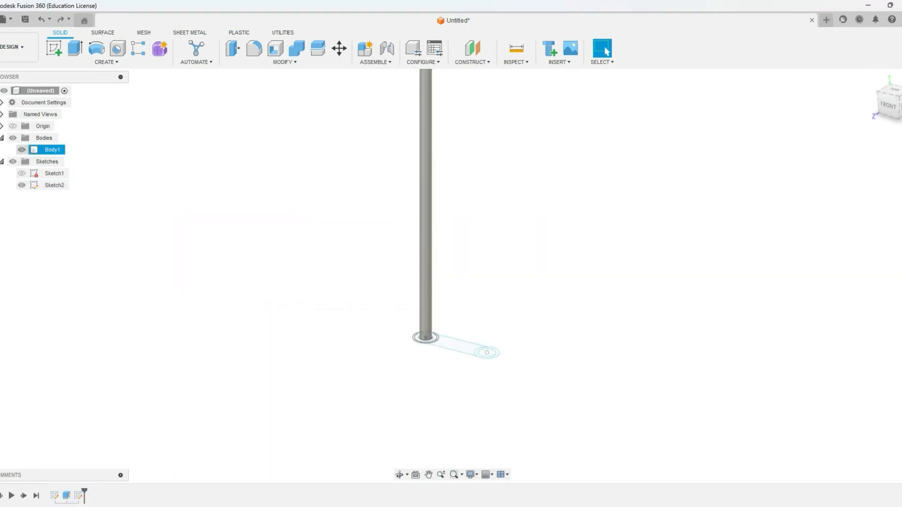
{"action": "left_click", "coordinate": [75, 48]}
{"action": "scroll", "coordinate": [457, 341], "scroll_direction": "up", "scroll_amount": 4}
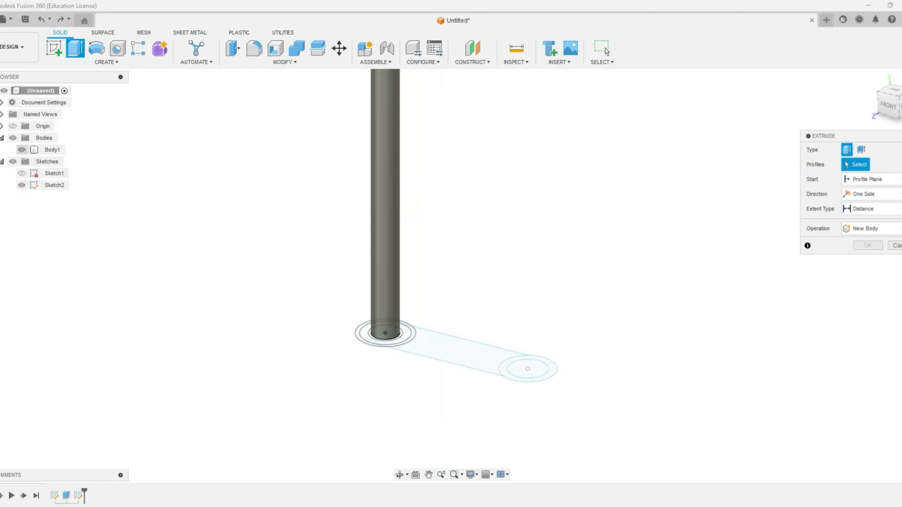
{"action": "left_click", "coordinate": [21, 149]}
Step: Extrude the arm profiles and the smaller ring around the origin 10 mm upward as a new body, leaving the pin hole open
{"action": "scroll", "coordinate": [378, 347], "scroll_direction": "up", "scroll_amount": 4}
{"action": "left_click_drag", "start_coordinate": [886, 92], "coordinate": [885, 101]}
{"action": "left_click", "coordinate": [627, 365]}
{"action": "scroll", "coordinate": [474, 286], "scroll_direction": "up", "scroll_amount": 3}
{"action": "left_click", "coordinate": [461, 276]}
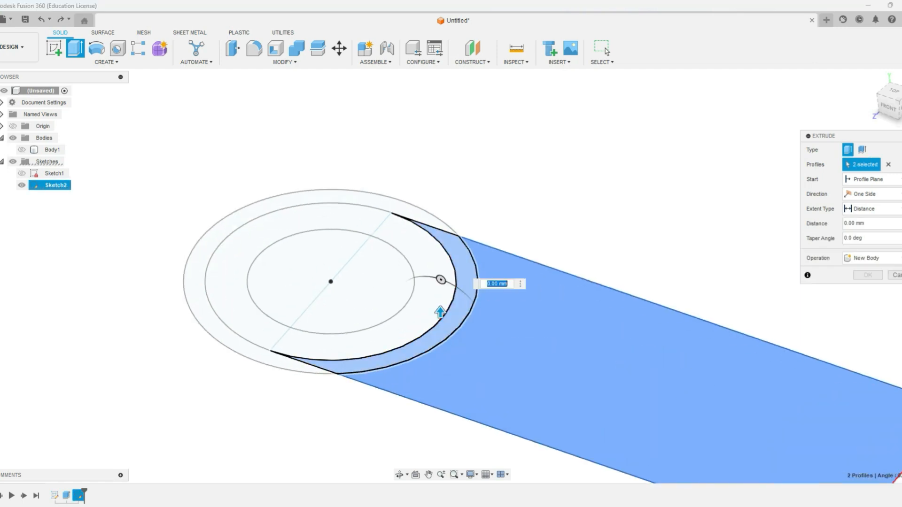
{"action": "scroll", "coordinate": [433, 268], "scroll_direction": "down", "scroll_amount": 3}
{"action": "left_click", "coordinate": [433, 275]}
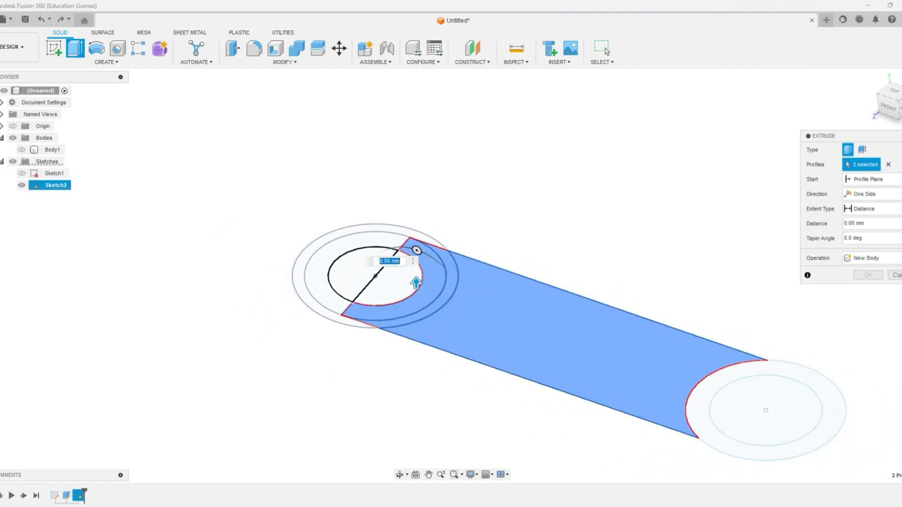
{"action": "left_click", "coordinate": [320, 275]}
{"action": "scroll", "coordinate": [373, 292], "scroll_direction": "down", "scroll_amount": 3}
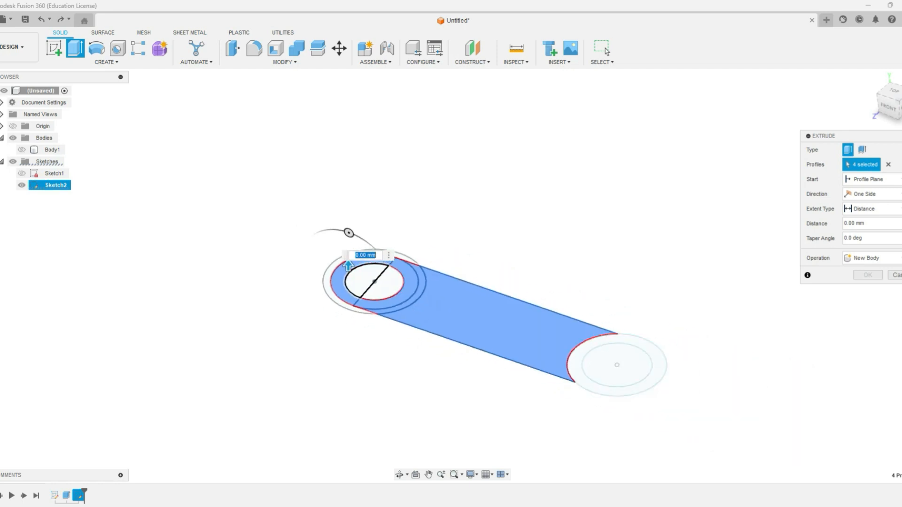
{"action": "left_click_drag", "start_coordinate": [348, 266], "coordinate": [348, 122]}
{"action": "key", "text": "Return"}
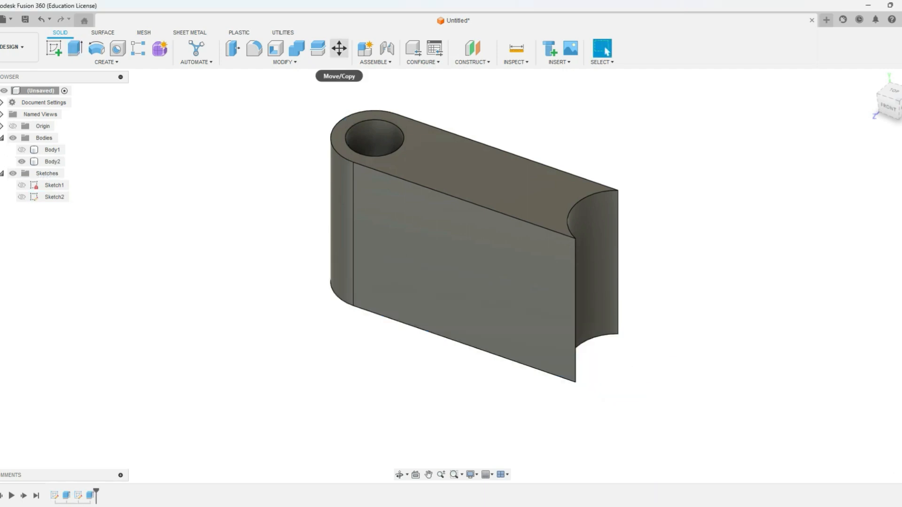
Step: Show the link sketch again and move the new smaller-ring body 10 mm down, below the sketch plane
{"action": "left_click", "coordinate": [21, 197]}
{"action": "left_click", "coordinate": [340, 48]}
{"action": "left_click", "coordinate": [470, 207]}
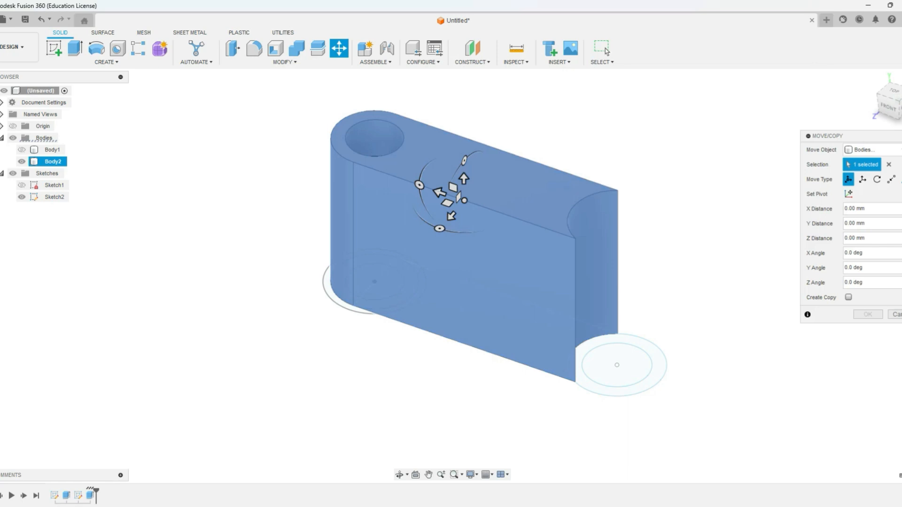
{"action": "left_click_drag", "start_coordinate": [464, 179], "coordinate": [464, 322]}
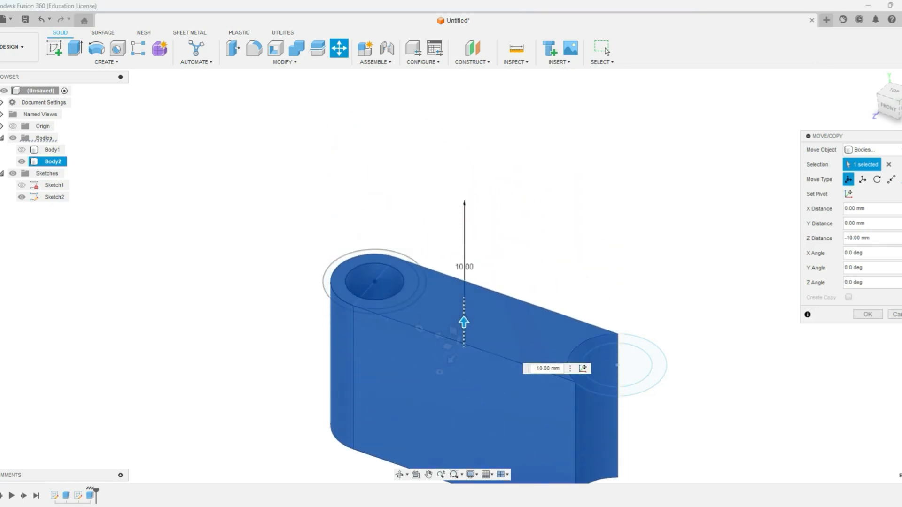
{"action": "left_click", "coordinate": [868, 314]}
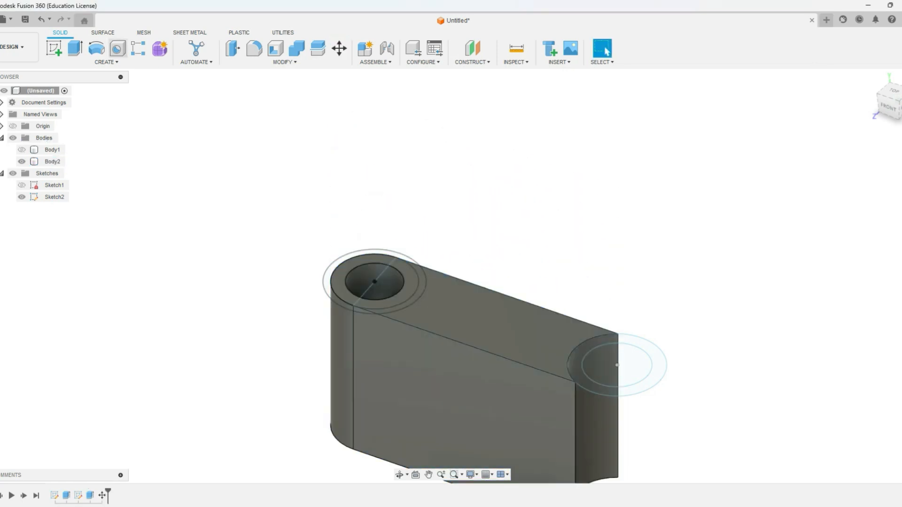
Step: Extrude the arm profile outside the 5.6 mm circle together with the larger ring 10 mm upward as a new body
{"action": "key", "text": "e"}
{"action": "left_click", "coordinate": [446, 296]}
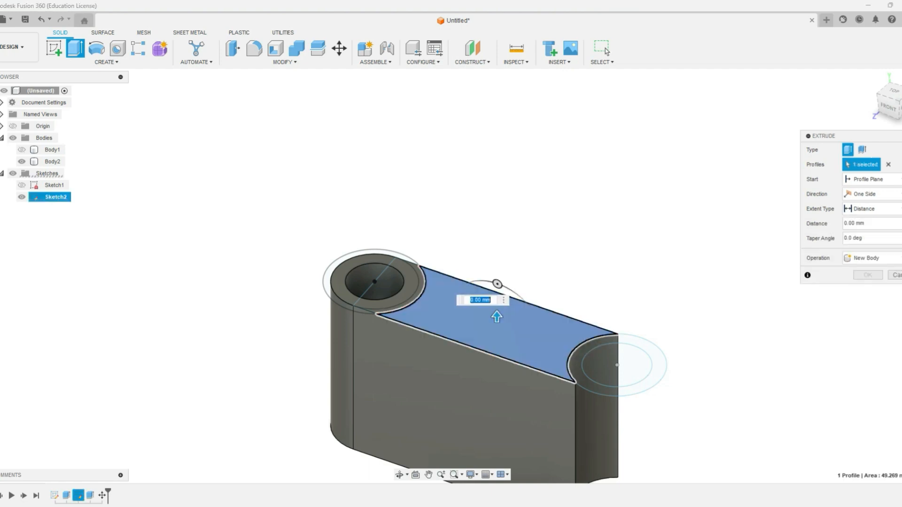
{"action": "left_click", "coordinate": [407, 303]}
{"action": "scroll", "coordinate": [374, 304], "scroll_direction": "up", "scroll_amount": 4}
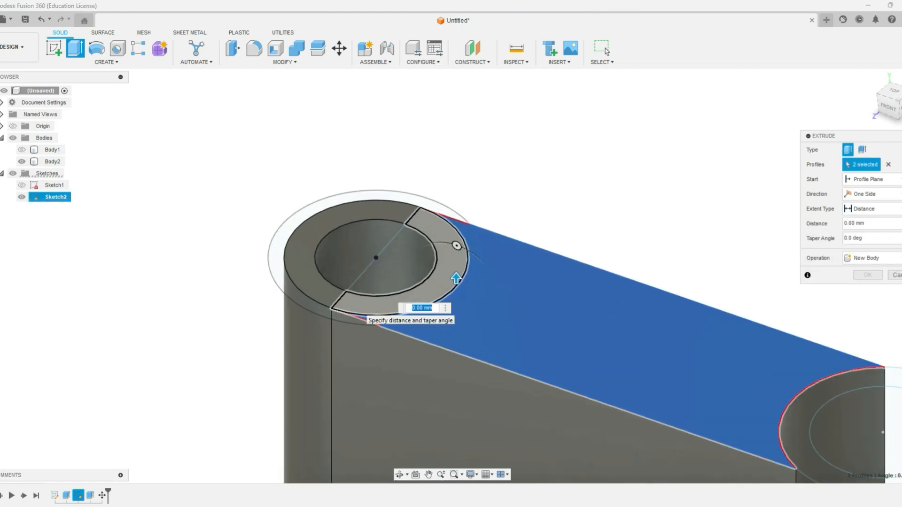
{"action": "left_click", "coordinate": [373, 305]}
{"action": "left_click", "coordinate": [414, 296]}
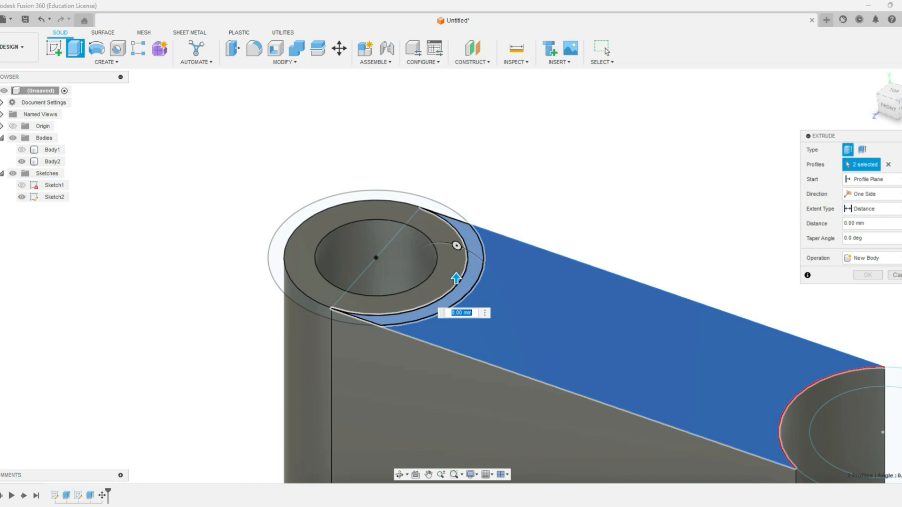
{"action": "left_click", "coordinate": [444, 302]}
{"action": "scroll", "coordinate": [183, 262], "scroll_direction": "down", "scroll_amount": 3}
{"action": "left_click", "coordinate": [575, 365]}
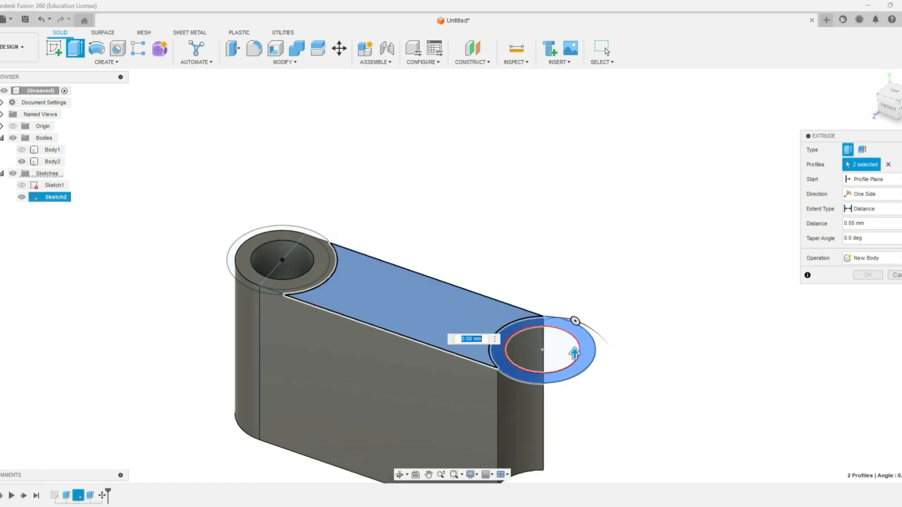
{"action": "left_click_drag", "start_coordinate": [575, 353], "coordinate": [574, 200]}
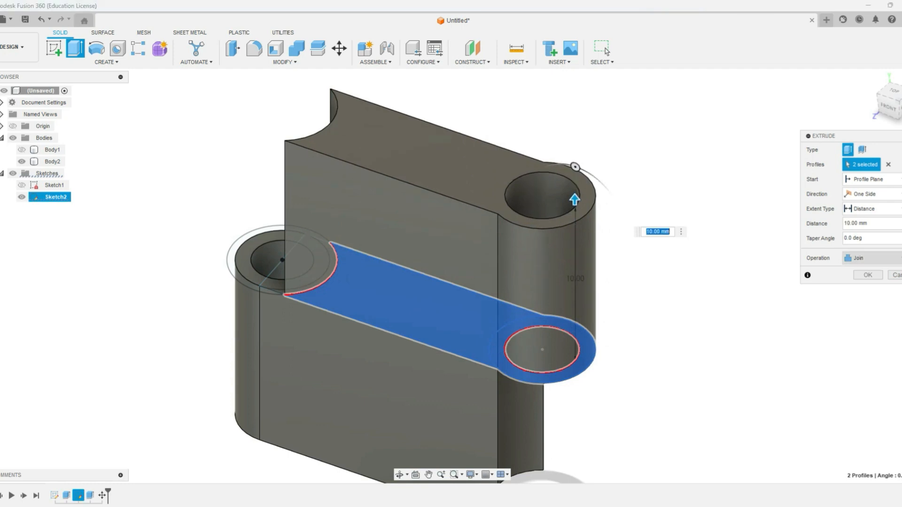
{"action": "left_click", "coordinate": [871, 258]}
{"action": "left_click", "coordinate": [867, 300]}
{"action": "left_click", "coordinate": [868, 275]}
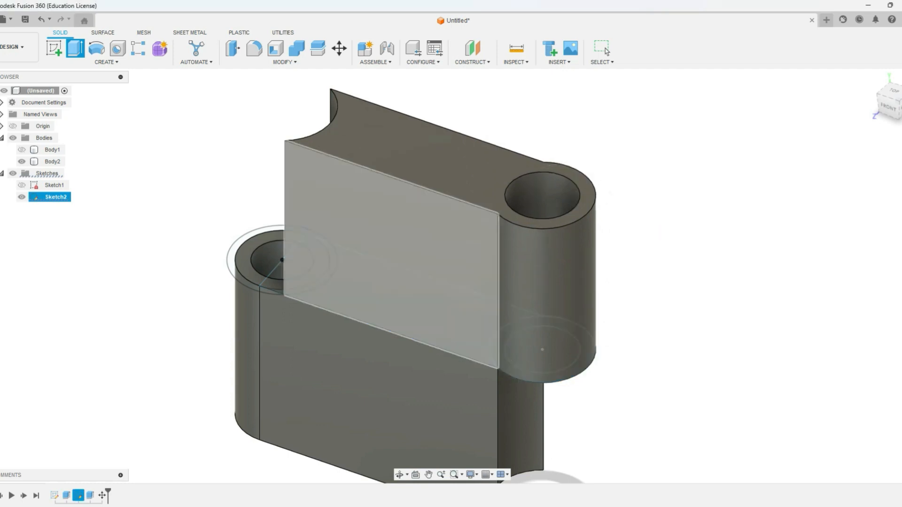
Step: Create a copy of the lower smaller-ring body and move it 20 mm upward onto the larger-ring body
{"action": "scroll", "coordinate": [485, 214], "scroll_direction": "down", "scroll_amount": 2}
{"action": "left_click", "coordinate": [339, 49]}
{"action": "left_click", "coordinate": [331, 396]}
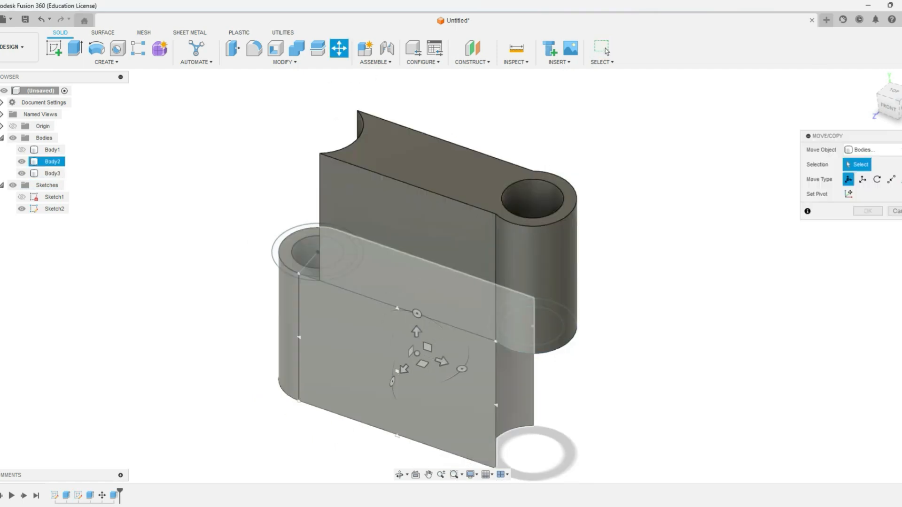
{"action": "scroll", "coordinate": [330, 397], "scroll_direction": "down", "scroll_amount": 3}
{"action": "left_click", "coordinate": [849, 297]}
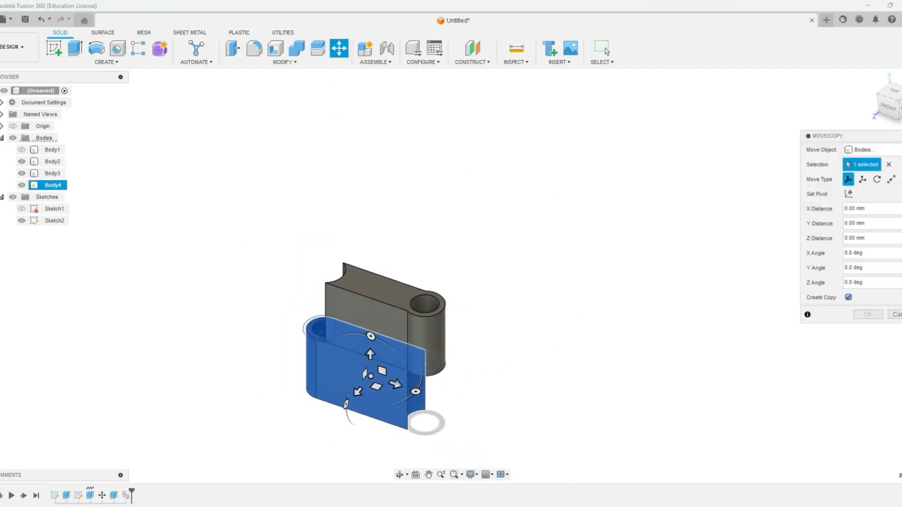
{"action": "left_click_drag", "start_coordinate": [370, 354], "coordinate": [371, 235]}
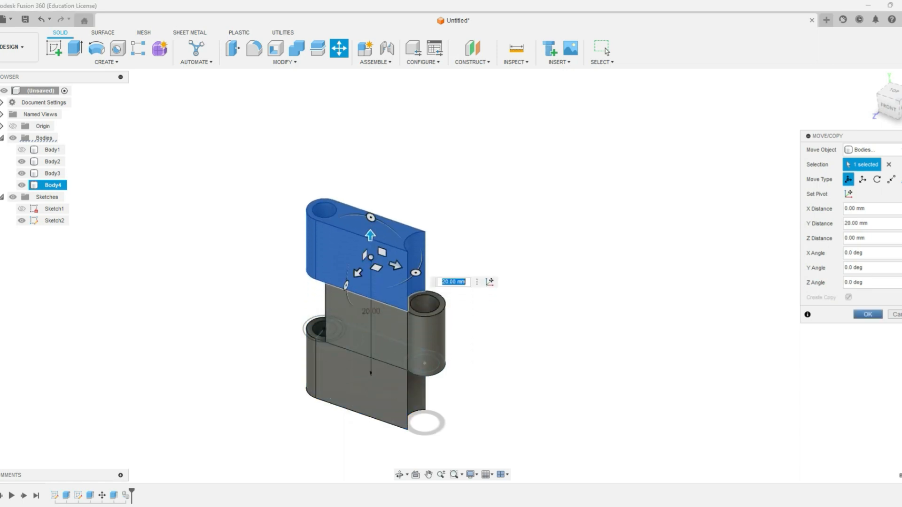
{"action": "key", "text": "Return"}
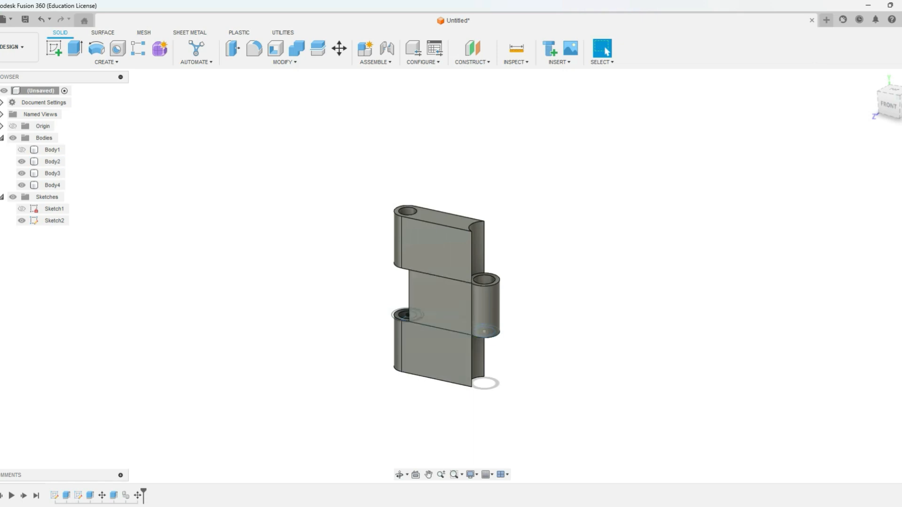
Step: Extrude the top face of the upper smaller-ring copy 20 mm upward, joined to that body
{"action": "scroll", "coordinate": [531, 273], "scroll_direction": "down", "scroll_amount": 1}
{"action": "middle_click_drag", "start_coordinate": [531, 273], "coordinate": [500, 348]}
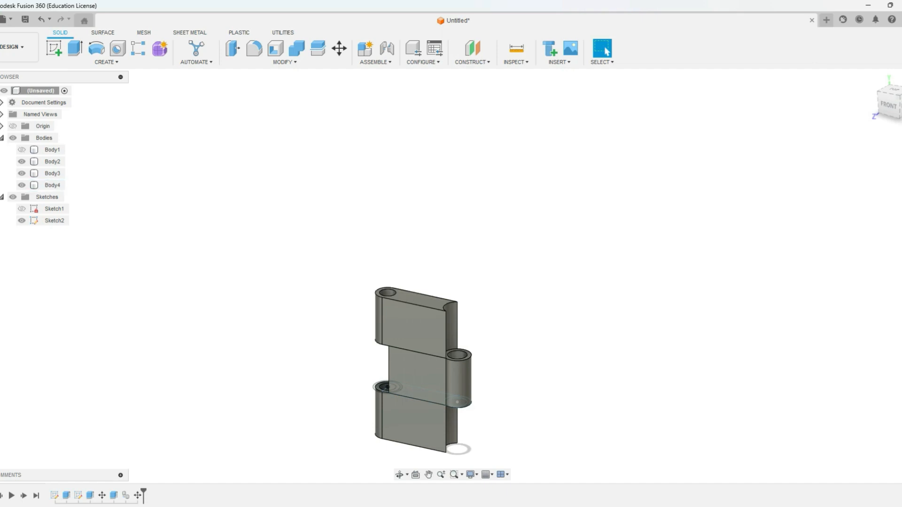
{"action": "key", "text": "e"}
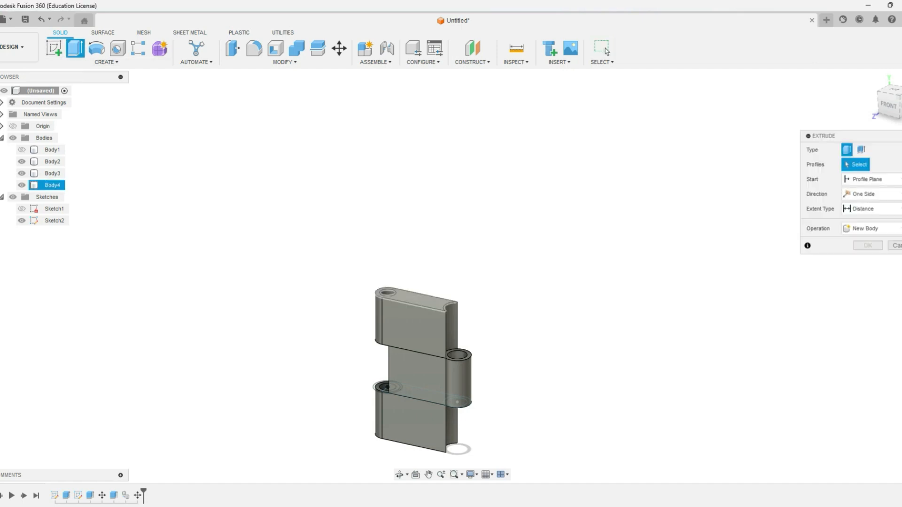
{"action": "left_click", "coordinate": [425, 301]}
{"action": "type", "text": "20"}
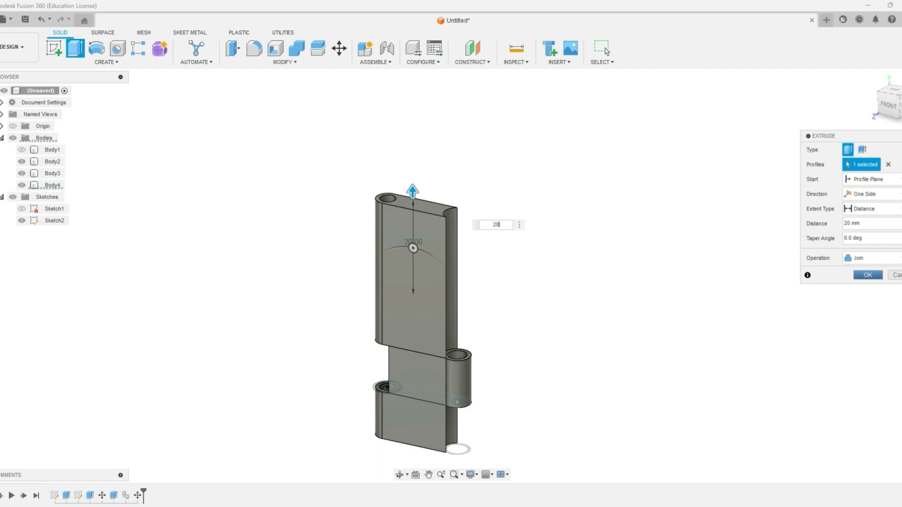
{"action": "left_click", "coordinate": [868, 275]}
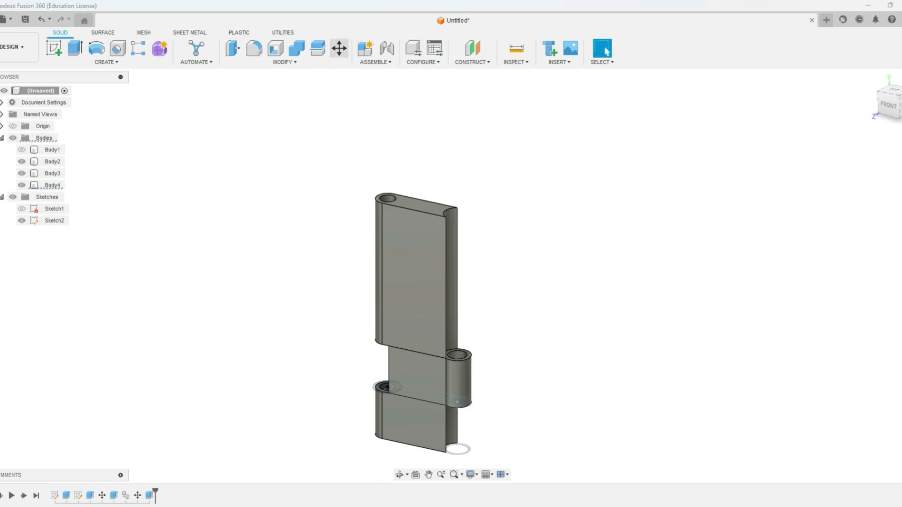
Step: Copy the larger-ring body straight up so it sits on top of the lengthened smaller-ring body
{"action": "left_click", "coordinate": [339, 48]}
{"action": "left_click", "coordinate": [418, 371]}
{"action": "left_click", "coordinate": [848, 297]}
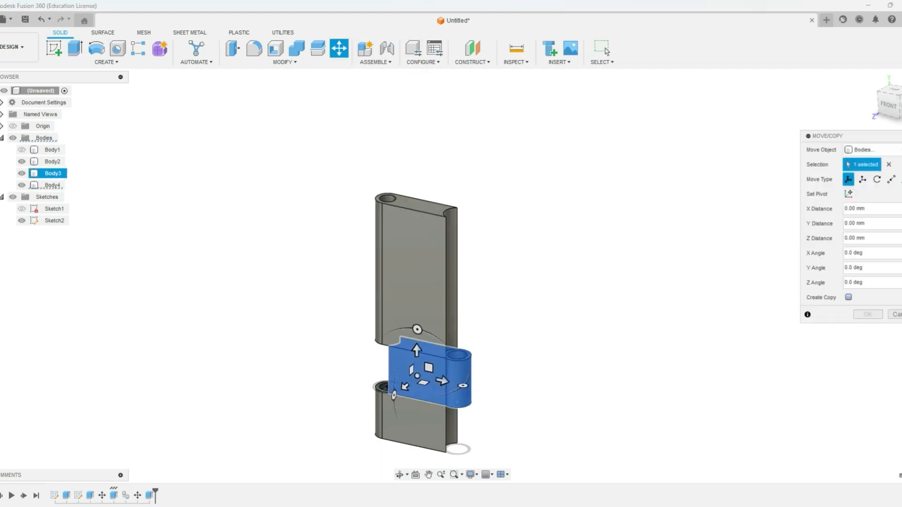
{"action": "left_click_drag", "start_coordinate": [417, 350], "coordinate": [416, 163]}
{"action": "key", "text": "Return"}
Step: Copy the lowest smaller-ring body 60 mm upward to cap the stack of link bodies
{"action": "left_click", "coordinate": [339, 48]}
{"action": "left_click", "coordinate": [53, 161]}
{"action": "left_click", "coordinate": [849, 297]}
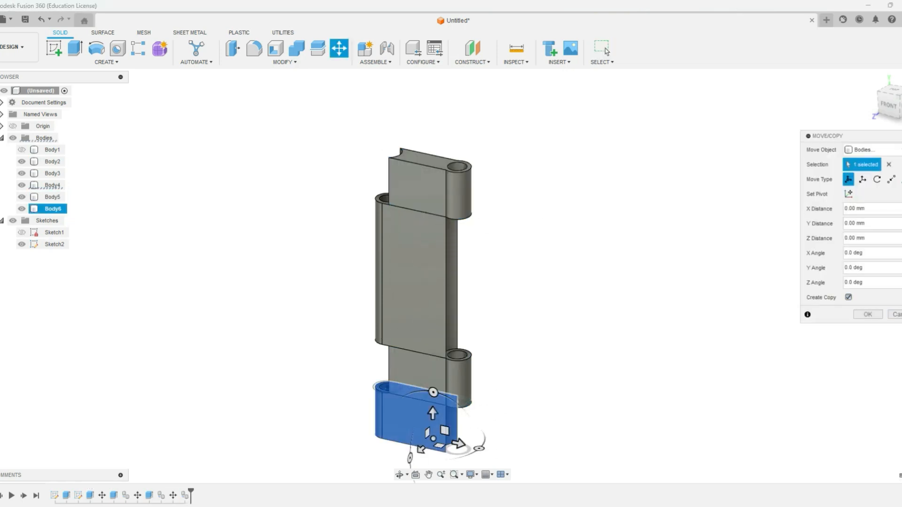
{"action": "left_click_drag", "start_coordinate": [433, 413], "coordinate": [432, 130]}
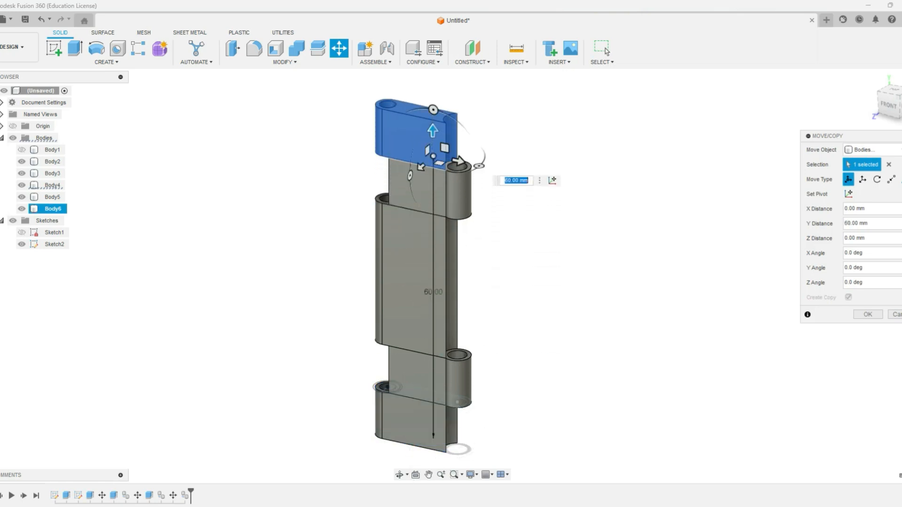
{"action": "key", "text": "Return"}
{"action": "scroll", "coordinate": [339, 274], "scroll_direction": "down", "scroll_amount": 2}
{"action": "key", "text": "Escape"}
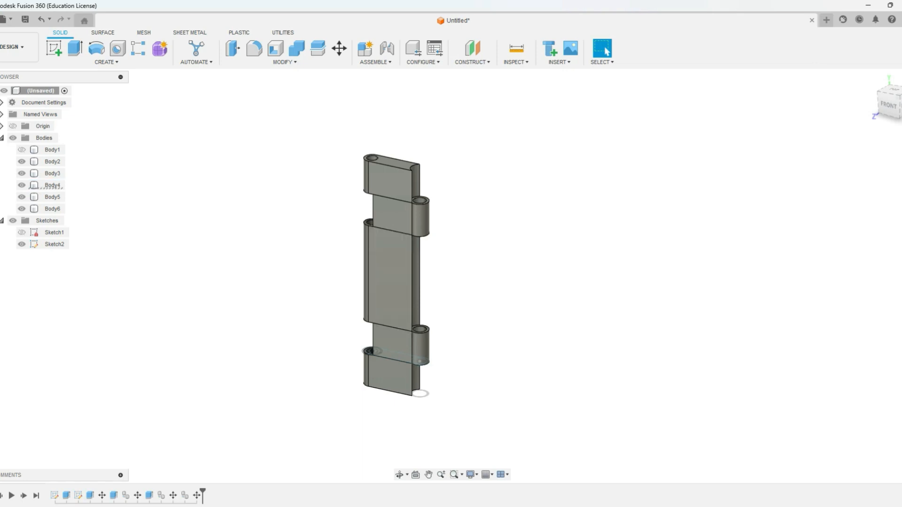
Step: Measure the length of the upper larger-ring body's free vertical edge in the gap between the smaller-ring bodies
{"action": "left_click_drag", "start_coordinate": [889, 106], "coordinate": [895, 105]}
{"action": "key", "text": "i"}
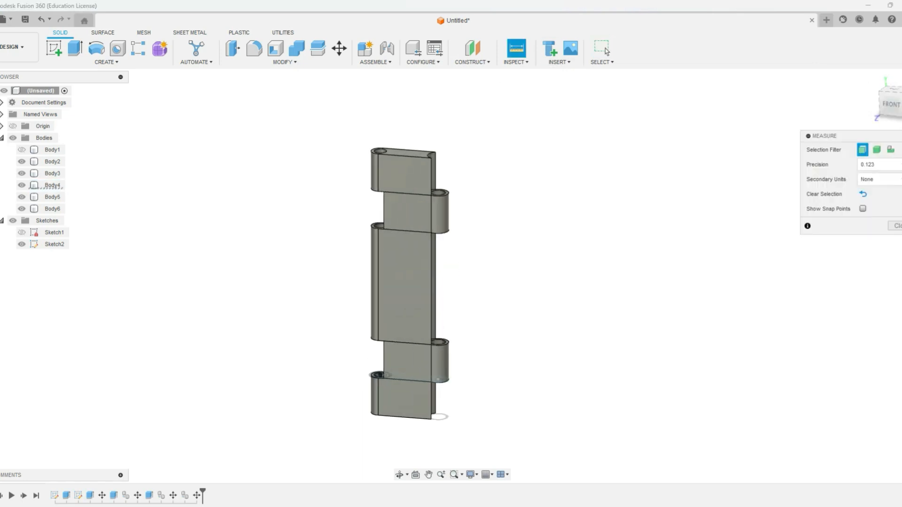
{"action": "scroll", "coordinate": [451, 275], "scroll_direction": "up", "scroll_amount": 10}
{"action": "scroll", "coordinate": [451, 274], "scroll_direction": "down", "scroll_amount": 6}
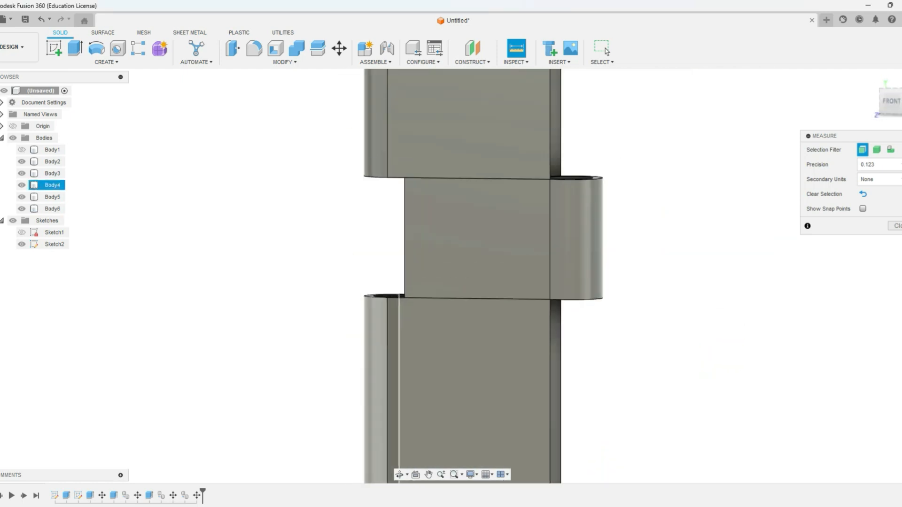
{"action": "left_click", "coordinate": [402, 254]}
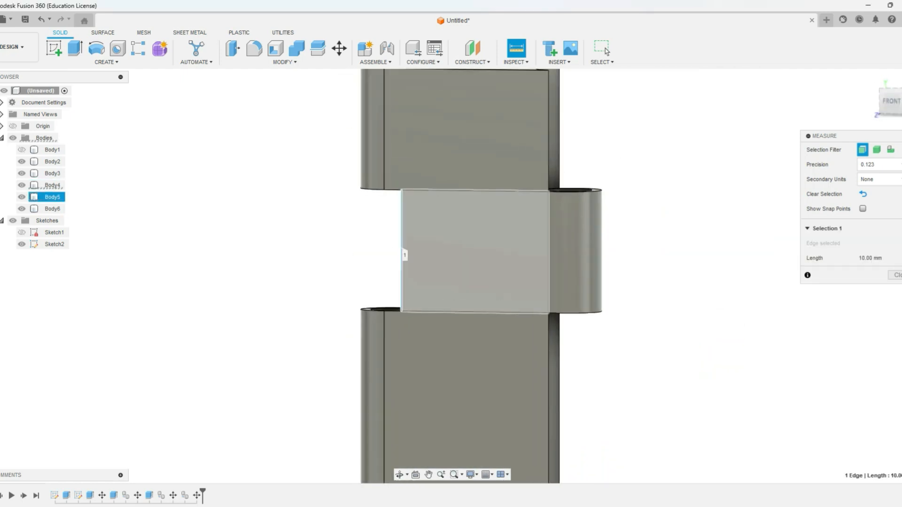
{"action": "scroll", "coordinate": [402, 222], "scroll_direction": "up", "scroll_amount": 3}
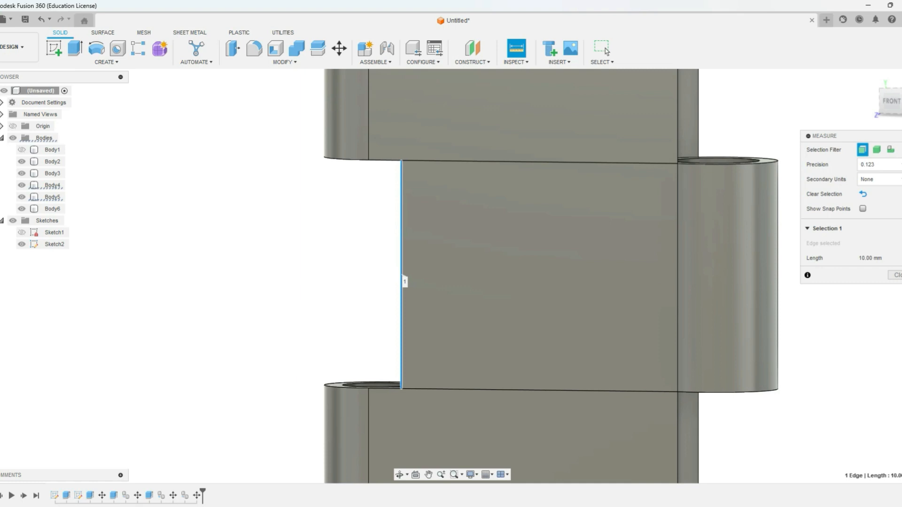
{"action": "scroll", "coordinate": [357, 246], "scroll_direction": "down", "scroll_amount": 2}
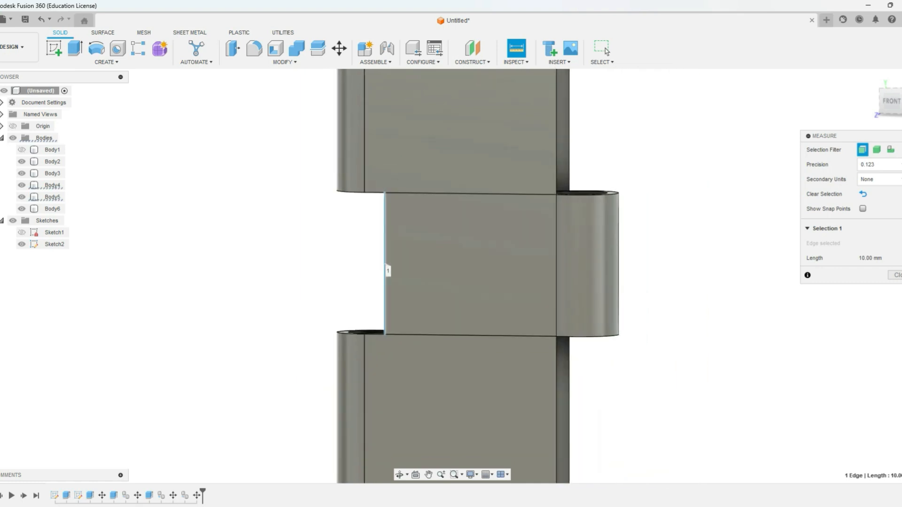
{"action": "key", "text": "Escape"}
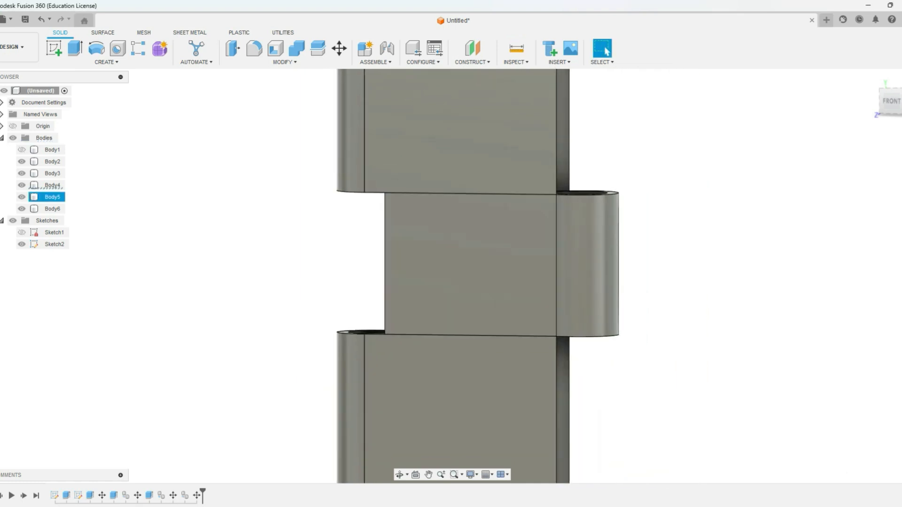
Step: Measure the vertical edge where the upper larger-ring body's arm meets its ring
{"action": "scroll", "coordinate": [287, 250], "scroll_direction": "down", "scroll_amount": 3}
{"action": "key", "text": "i"}
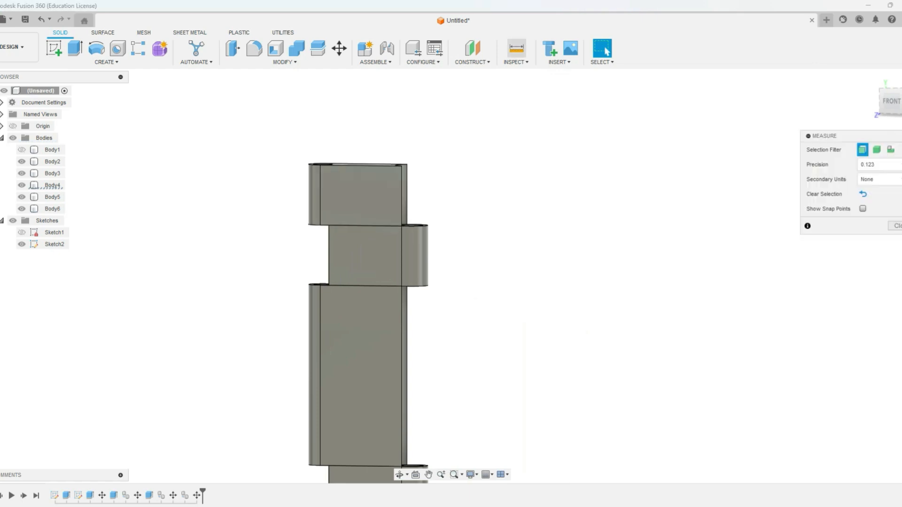
{"action": "scroll", "coordinate": [401, 227], "scroll_direction": "up", "scroll_amount": 3}
{"action": "left_click", "coordinate": [402, 245]}
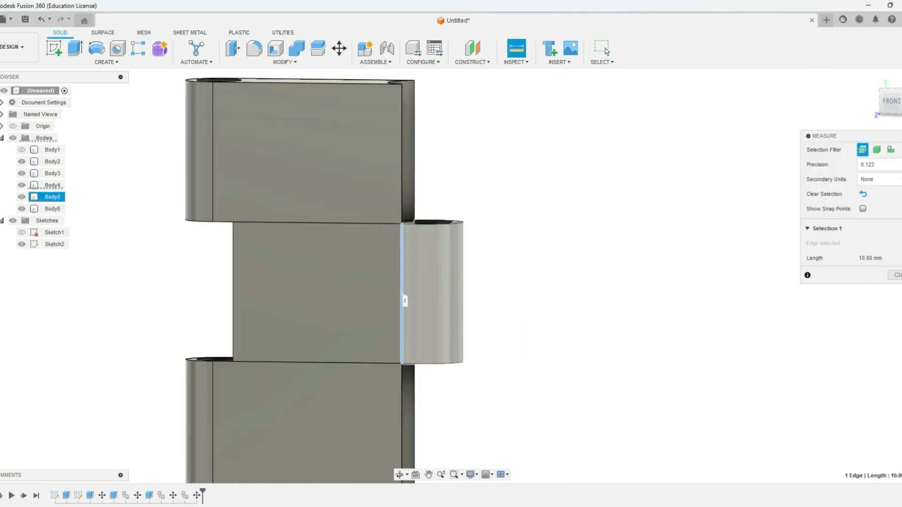
{"action": "left_click", "coordinate": [895, 275]}
{"action": "scroll", "coordinate": [780, 245], "scroll_direction": "down", "scroll_amount": 2}
{"action": "middle_click_drag", "start_coordinate": [602, 263], "coordinate": [541, 271], "text": "shift"}
{"action": "scroll", "coordinate": [541, 271], "scroll_direction": "up", "scroll_amount": 1}
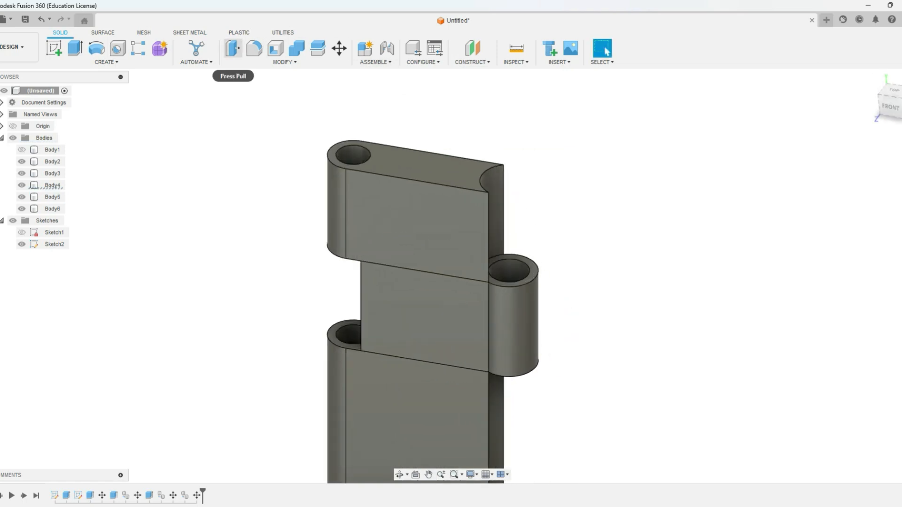
{"action": "left_click", "coordinate": [233, 49]}
{"action": "scroll", "coordinate": [530, 276], "scroll_direction": "up", "scroll_amount": 2}
{"action": "left_click", "coordinate": [545, 266]}
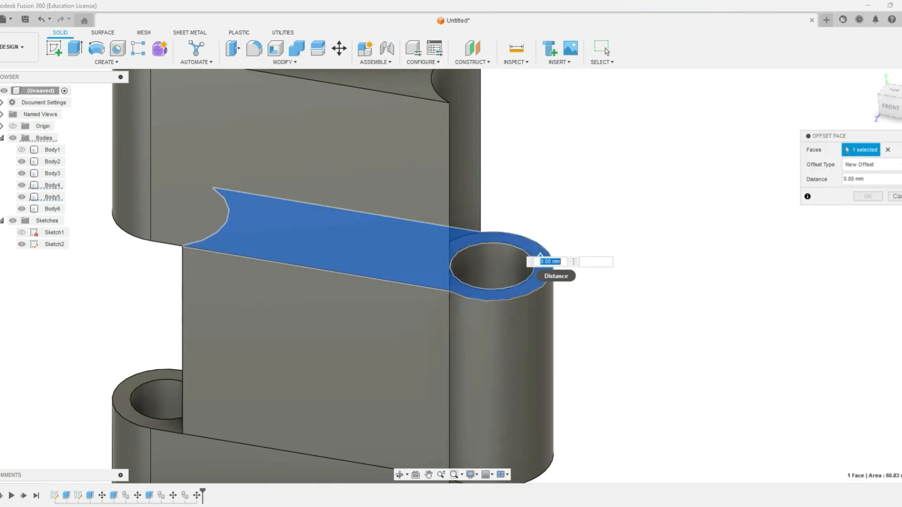
{"action": "left_click_drag", "start_coordinate": [540, 256], "coordinate": [542, 379]}
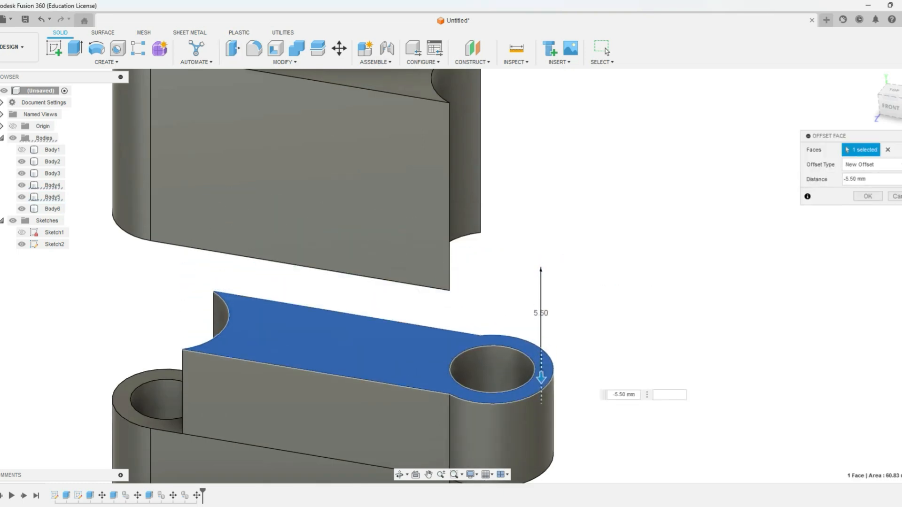
{"action": "key", "text": "Return"}
{"action": "scroll", "coordinate": [542, 378], "scroll_direction": "down", "scroll_amount": 5}
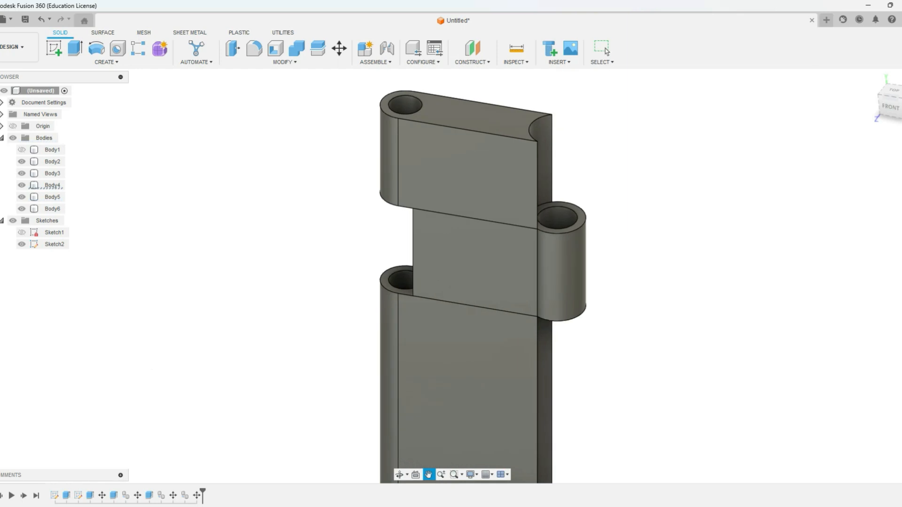
Step: Combine the five stacked smaller-ring and larger-ring bodies into one link body with a Join operation
{"action": "middle_click_drag", "start_coordinate": [541, 332], "coordinate": [459, 289]}
{"action": "type", "text": "s"}
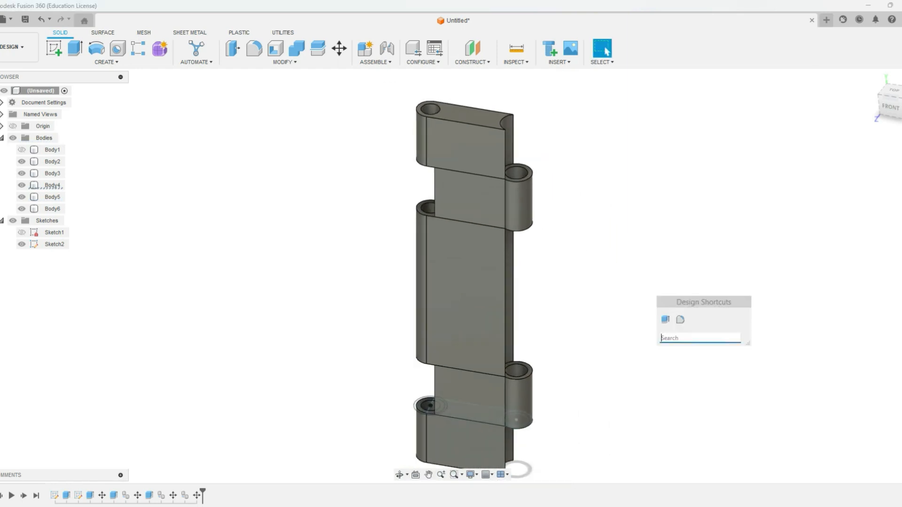
{"action": "type", "text": "com"}
{"action": "key", "text": "Return"}
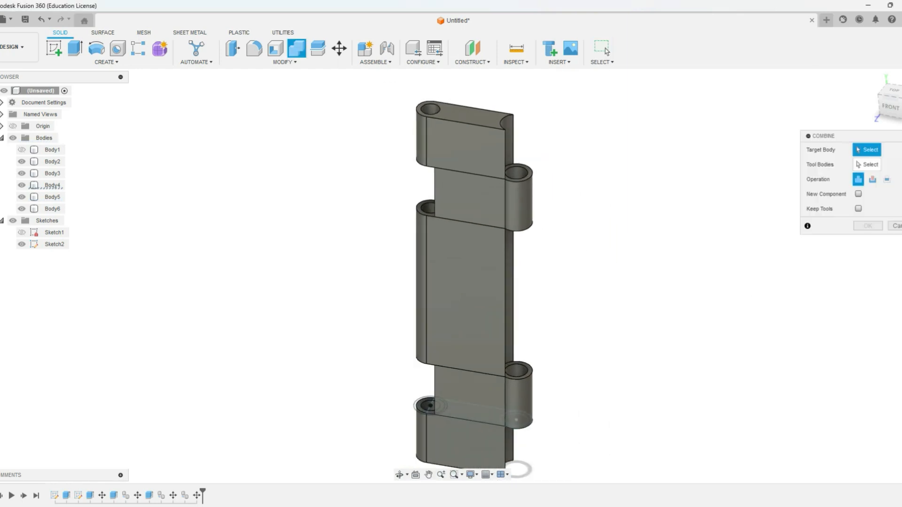
{"action": "left_click", "coordinate": [475, 442]}
{"action": "left_click", "coordinate": [479, 399]}
{"action": "left_click", "coordinate": [484, 291]}
{"action": "left_click", "coordinate": [474, 193]}
{"action": "left_click", "coordinate": [466, 141]}
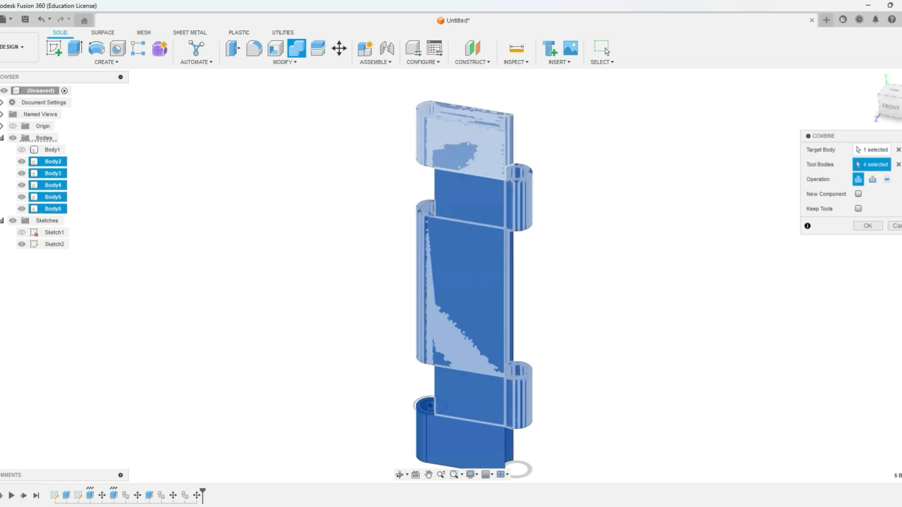
{"action": "key", "text": "Return"}
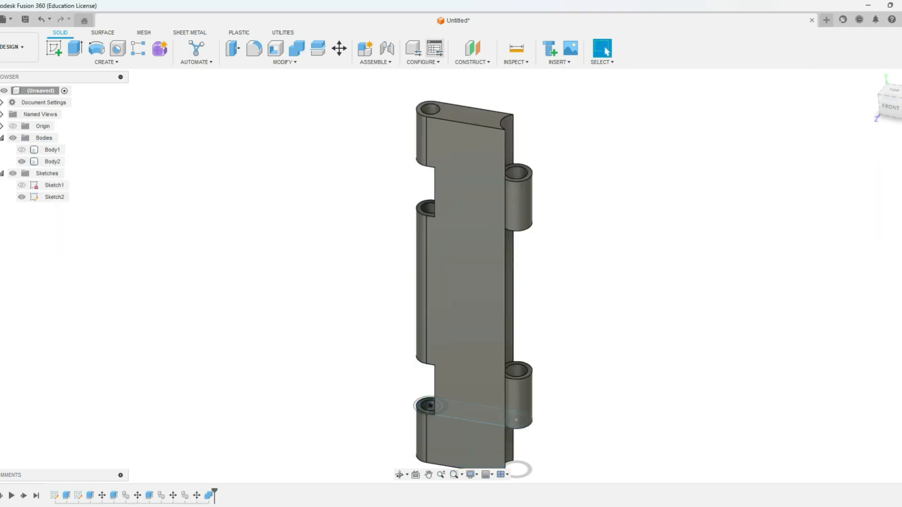
Step: Offset the upper and lower end faces of both larger-ring knuckles by -0.2 mm
{"action": "left_click", "coordinate": [233, 48]}
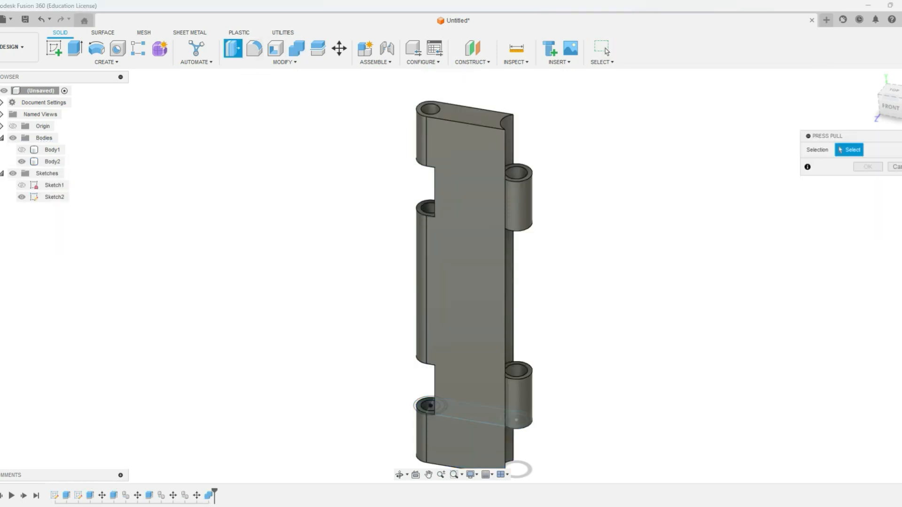
{"action": "scroll", "coordinate": [530, 172], "scroll_direction": "up", "scroll_amount": 8}
{"action": "left_click", "coordinate": [529, 155]}
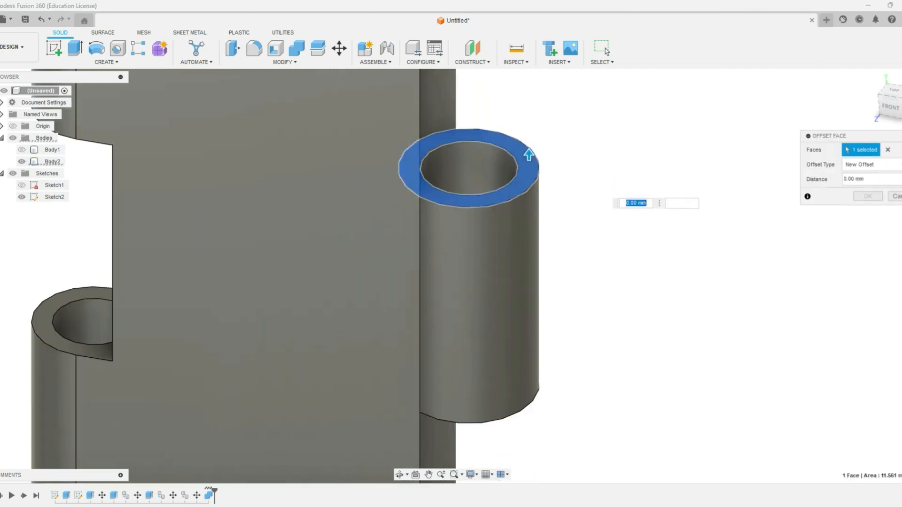
{"action": "middle_click_drag", "start_coordinate": [529, 155], "coordinate": [529, 90], "text": "shift"}
{"action": "scroll", "coordinate": [422, 267], "scroll_direction": "down", "scroll_amount": 3}
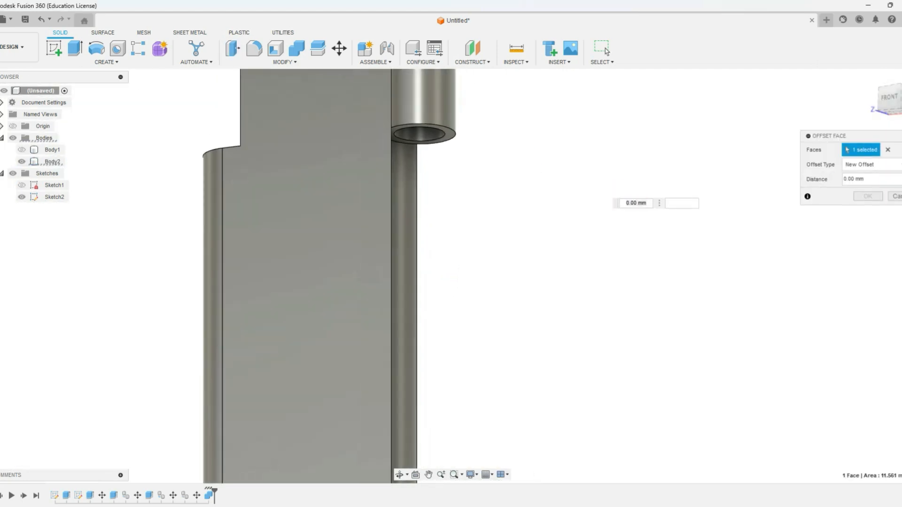
{"action": "left_click", "coordinate": [403, 141]}
{"action": "scroll", "coordinate": [387, 164], "scroll_direction": "down", "scroll_amount": 4}
{"action": "scroll", "coordinate": [405, 363], "scroll_direction": "up", "scroll_amount": 5}
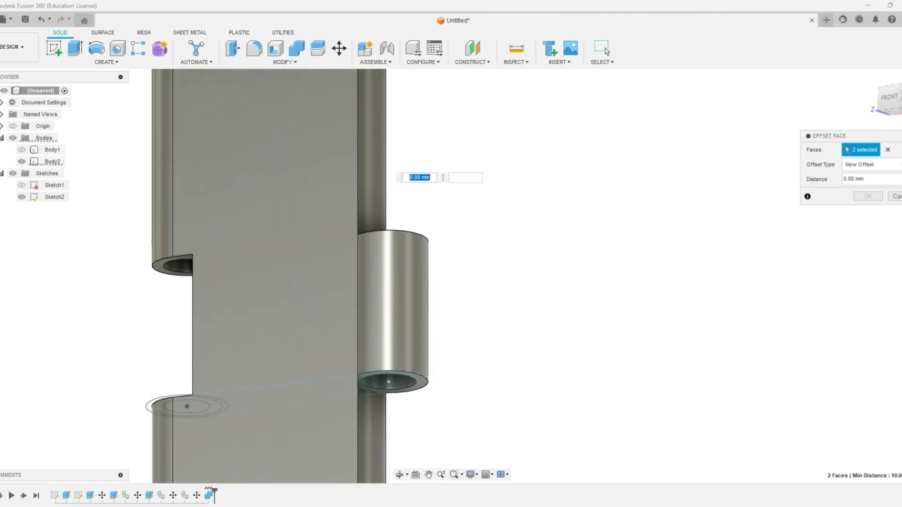
{"action": "left_click", "coordinate": [419, 387]}
{"action": "scroll", "coordinate": [517, 240], "scroll_direction": "down", "scroll_amount": 3}
{"action": "middle_click_drag", "start_coordinate": [451, 273], "coordinate": [484, 364], "text": "shift"}
{"action": "scroll", "coordinate": [485, 364], "scroll_direction": "up", "scroll_amount": 5}
{"action": "left_click", "coordinate": [449, 283]}
{"action": "scroll", "coordinate": [412, 246], "scroll_direction": "down", "scroll_amount": 4}
{"action": "middle_click_drag", "start_coordinate": [412, 245], "coordinate": [480, 302]}
{"action": "scroll", "coordinate": [485, 303], "scroll_direction": "up", "scroll_amount": 3}
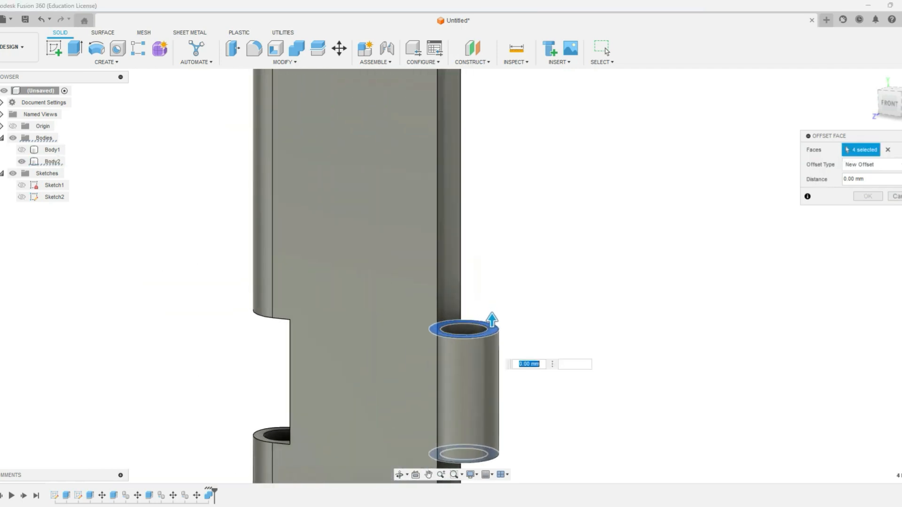
{"action": "scroll", "coordinate": [502, 356], "scroll_direction": "up", "scroll_amount": 3}
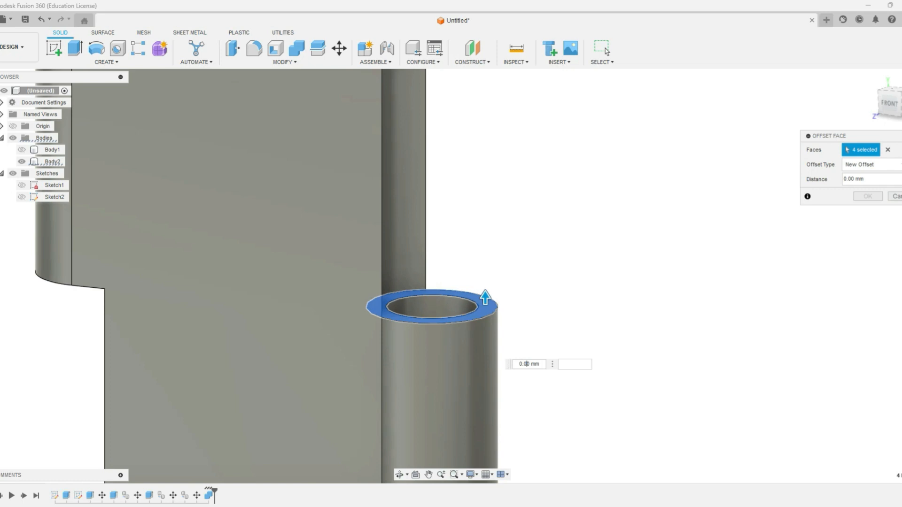
{"action": "key", "text": "BackSpace"}
{"action": "type", "text": "2"}
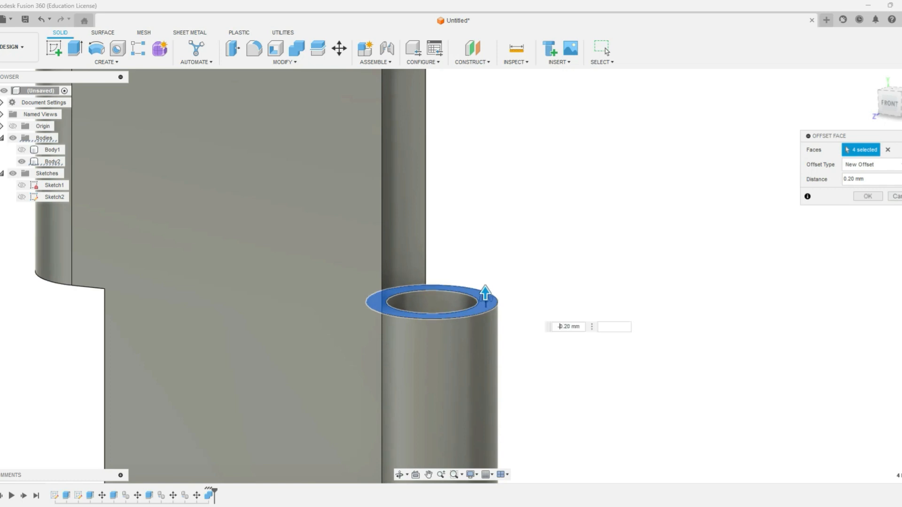
{"action": "type", "text": "-"}
{"action": "key", "text": "Return"}
{"action": "scroll", "coordinate": [593, 206], "scroll_direction": "down", "scroll_amount": 5}
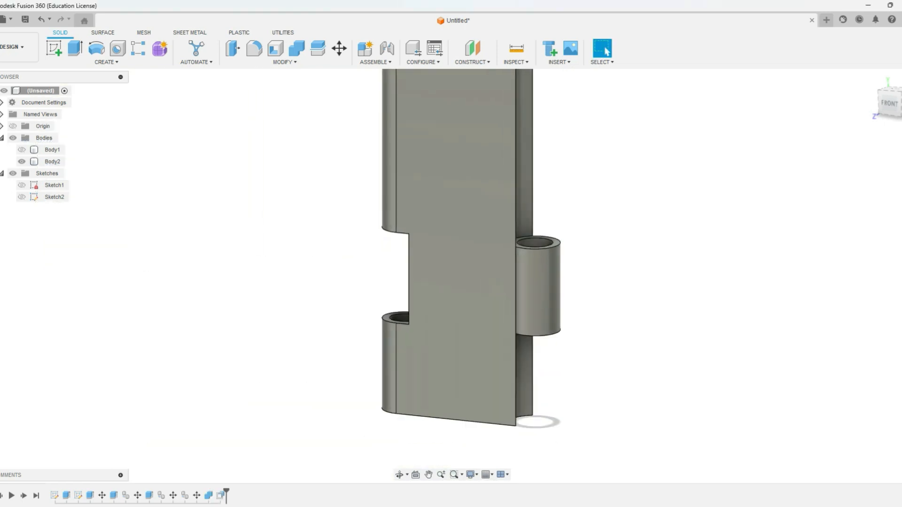
Step: Measure the lower larger-ring knuckle's height between its upper and lower edges in the front view
{"action": "left_click", "coordinate": [889, 102]}
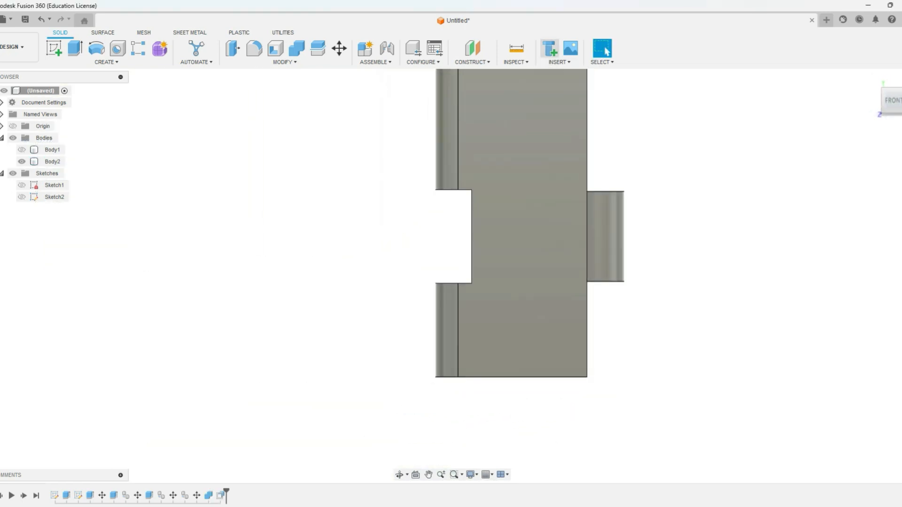
{"action": "key", "text": "i"}
{"action": "left_click", "coordinate": [605, 192]}
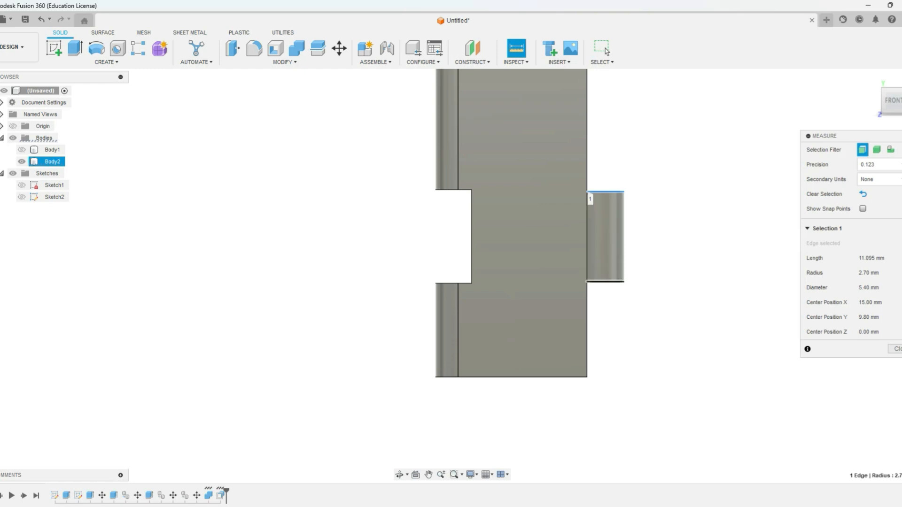
{"action": "left_click", "coordinate": [605, 282]}
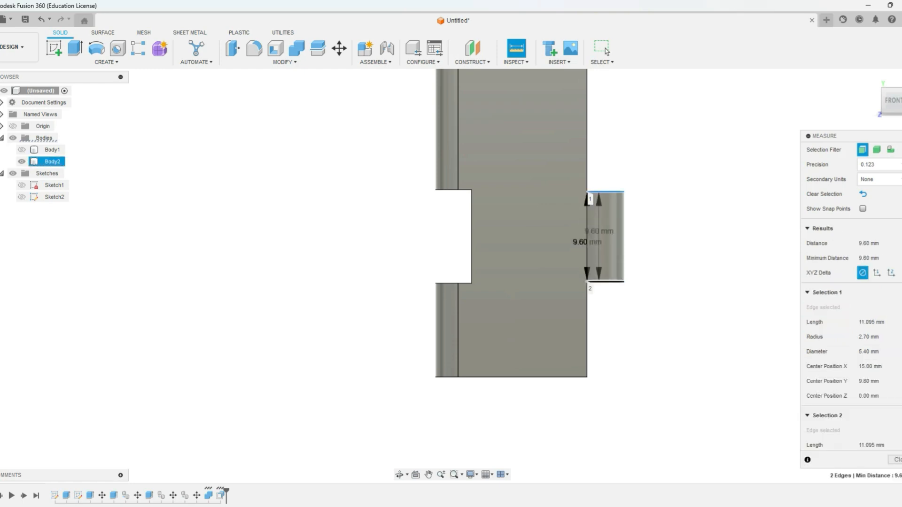
{"action": "key", "text": "Escape"}
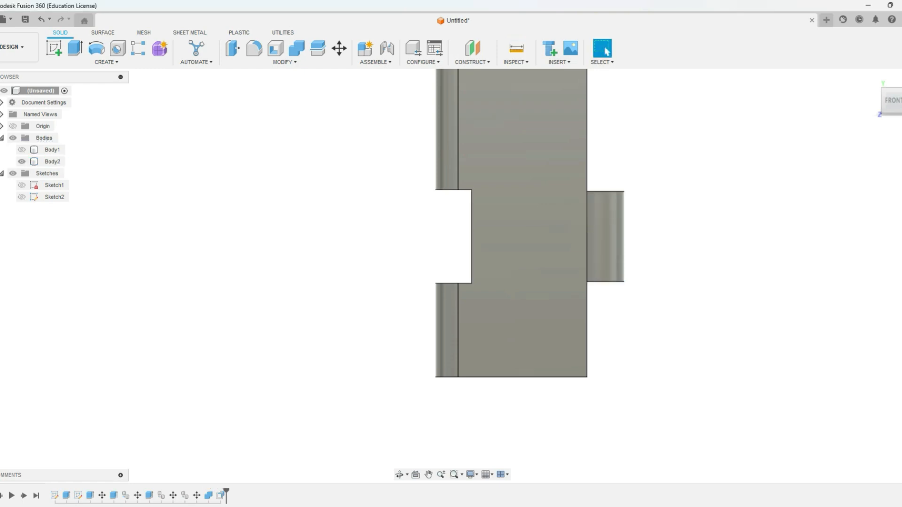
Step: Copy the joined link body 15 mm along X beside the original and show the hidden pin body
{"action": "scroll", "coordinate": [294, 273], "scroll_direction": "down", "scroll_amount": 3}
{"action": "middle_click_drag", "start_coordinate": [294, 273], "coordinate": [310, 337]}
{"action": "left_click", "coordinate": [893, 99]}
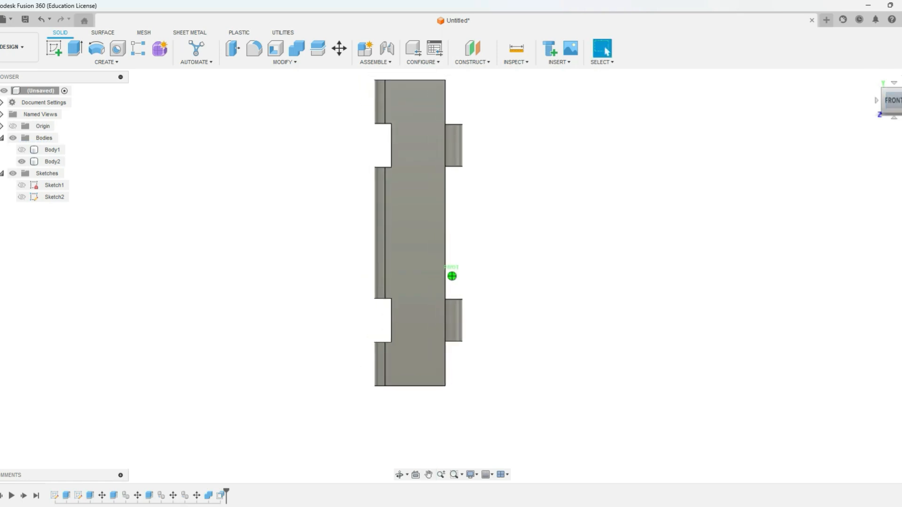
{"action": "left_click_drag", "start_coordinate": [892, 100], "coordinate": [888, 109]}
{"action": "middle_click_drag", "start_coordinate": [408, 252], "coordinate": [419, 244]}
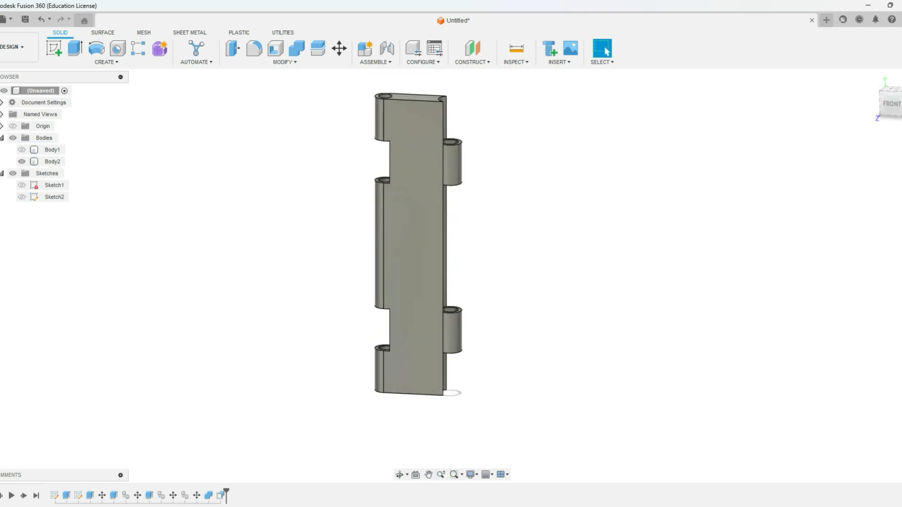
{"action": "right_click", "coordinate": [52, 162]}
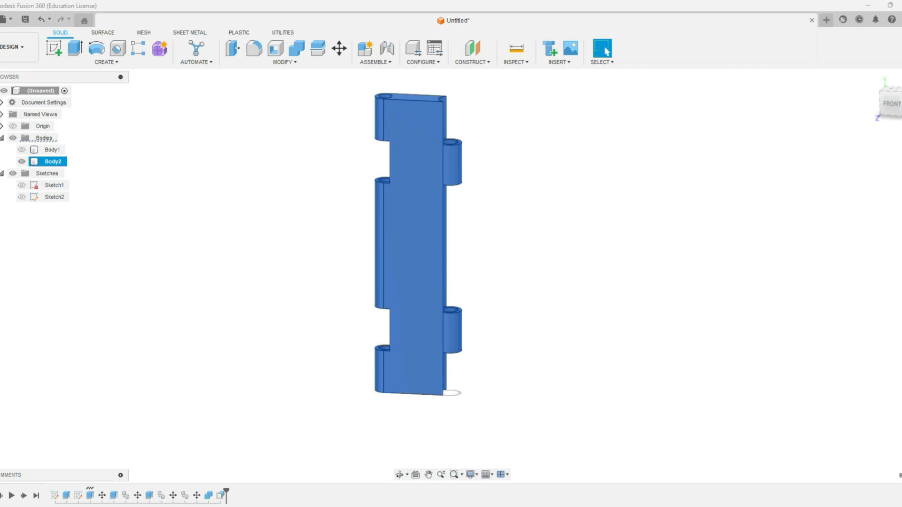
{"action": "key", "text": "ctrl+v"}
{"action": "left_click_drag", "start_coordinate": [404, 387], "coordinate": [468, 390]}
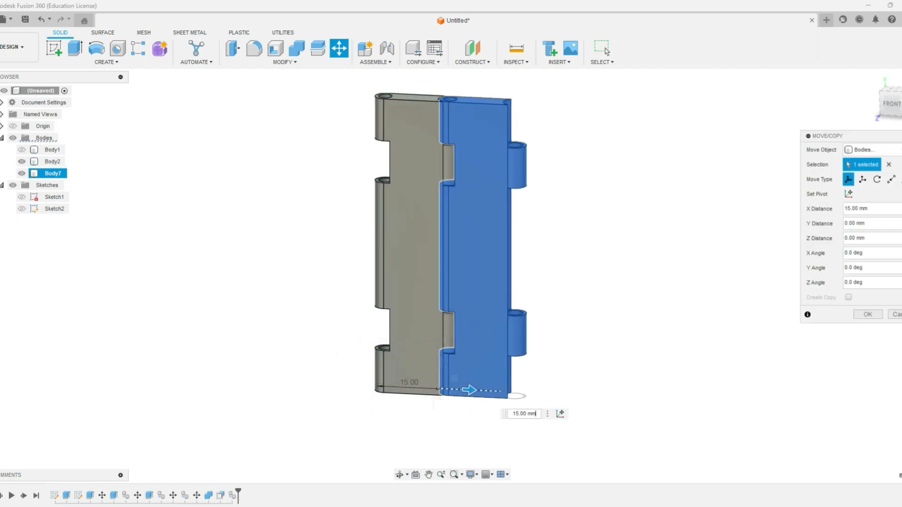
{"action": "left_click", "coordinate": [21, 149]}
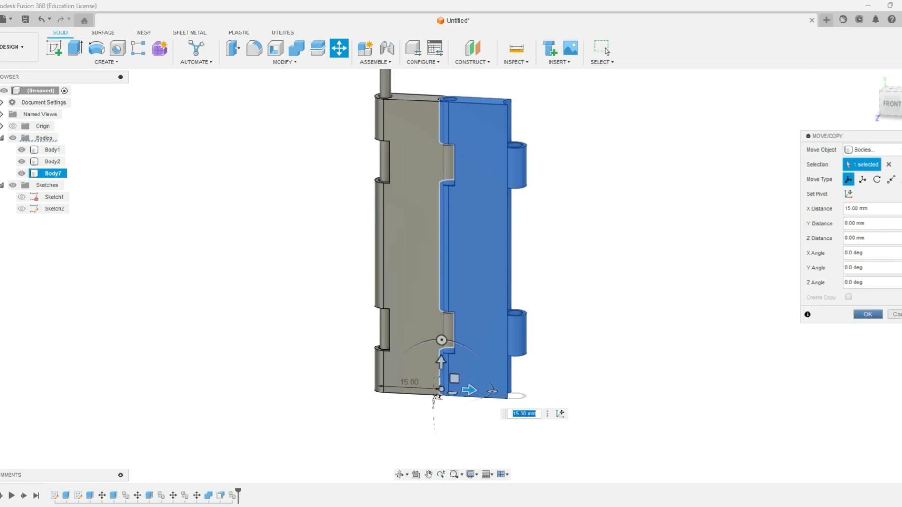
{"action": "key", "text": "Return"}
Step: Move the pin body -10 mm along Z, down into the link's smaller rings
{"action": "key", "text": "m"}
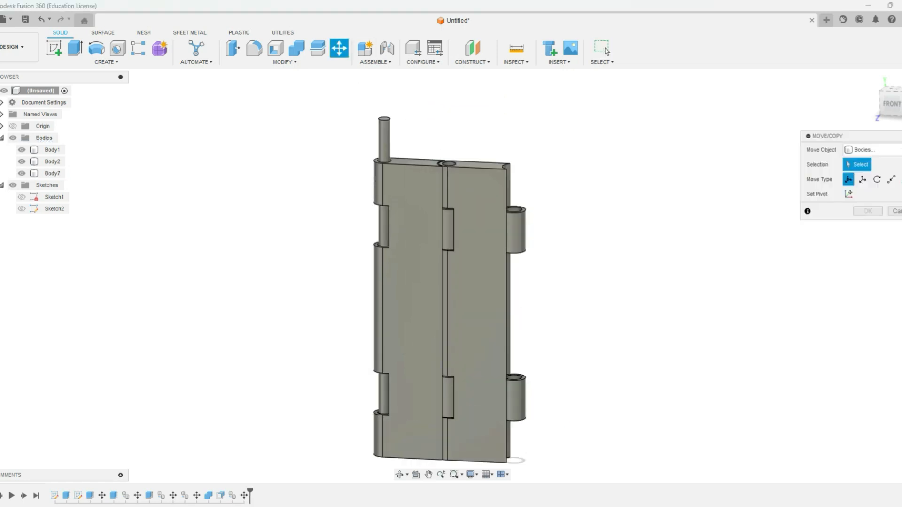
{"action": "left_click", "coordinate": [384, 136]}
{"action": "left_click_drag", "start_coordinate": [384, 92], "coordinate": [383, 134]}
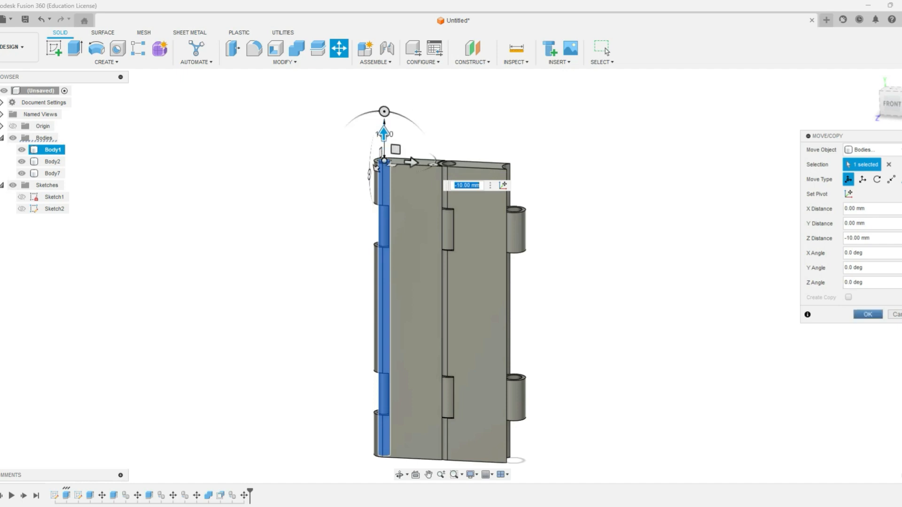
{"action": "key", "text": "Return"}
Step: Check how the copied link meshes with the original's knuckles and delete the copied link body
{"action": "mouse_move", "coordinate": [891, 105]}
{"action": "left_mouse_down"}
{"action": "mouse_move", "coordinate": [891, 171]}
{"action": "mouse_move", "coordinate": [899, 94]}
{"action": "left_mouse_up"}
{"action": "scroll", "coordinate": [554, 200], "scroll_direction": "up", "scroll_amount": 4}
{"action": "scroll", "coordinate": [541, 185], "scroll_direction": "up", "scroll_amount": 4}
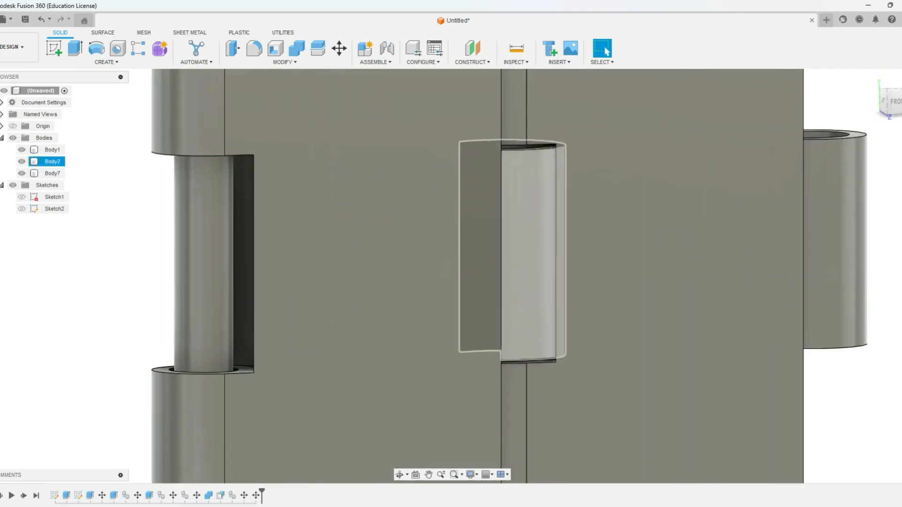
{"action": "scroll", "coordinate": [580, 162], "scroll_direction": "up", "scroll_amount": 3}
{"action": "scroll", "coordinate": [685, 178], "scroll_direction": "down", "scroll_amount": 6}
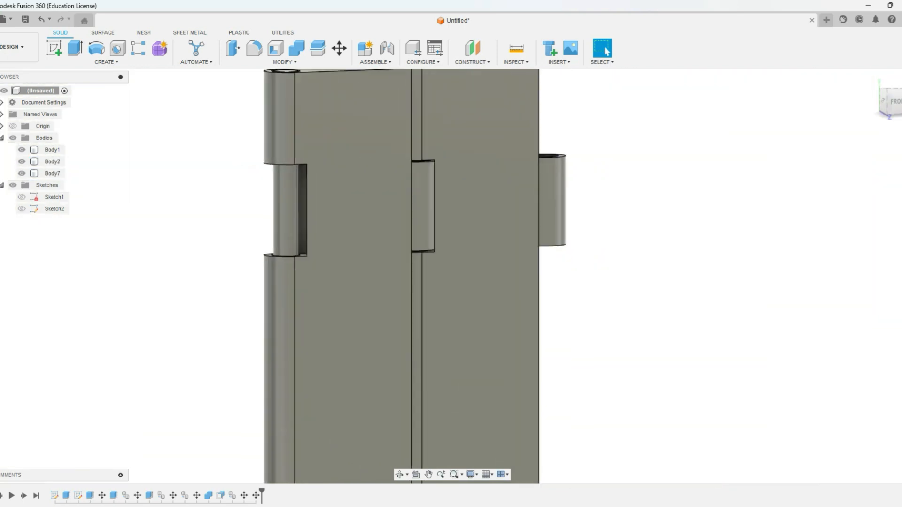
{"action": "left_click", "coordinate": [445, 179]}
{"action": "scroll", "coordinate": [444, 179], "scroll_direction": "down", "scroll_amount": 2}
{"action": "double_click", "coordinate": [467, 254]}
{"action": "double_click", "coordinate": [467, 254]}
{"action": "key", "text": "Delete"}
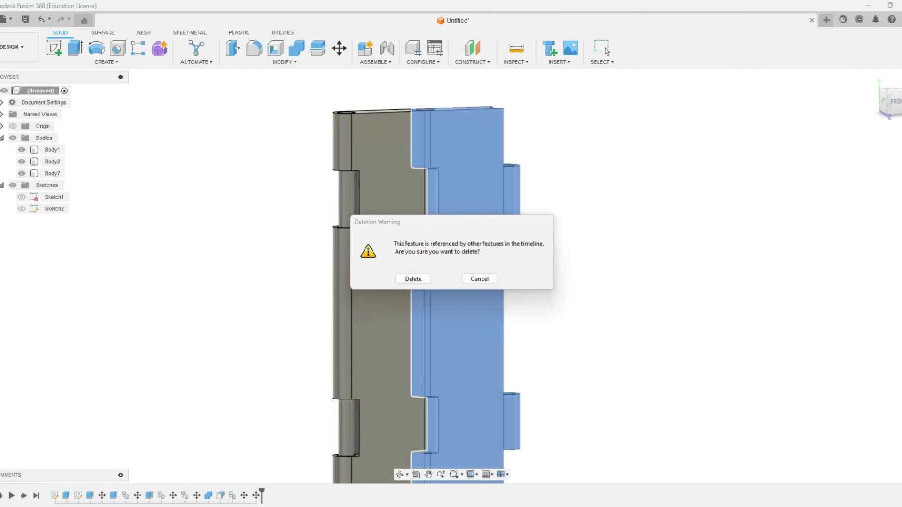
{"action": "key", "text": "Return"}
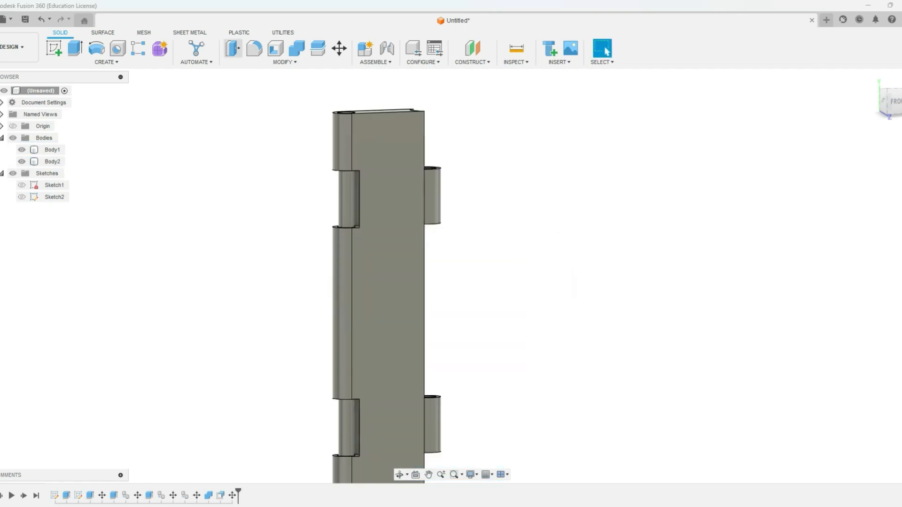
Step: Offset the two concave notch faces beside the pin deeper into the link plate with a negative distance
{"action": "left_click", "coordinate": [233, 48]}
{"action": "scroll", "coordinate": [361, 195], "scroll_direction": "up", "scroll_amount": 5}
{"action": "left_click", "coordinate": [350, 198]}
{"action": "scroll", "coordinate": [277, 202], "scroll_direction": "down", "scroll_amount": 5}
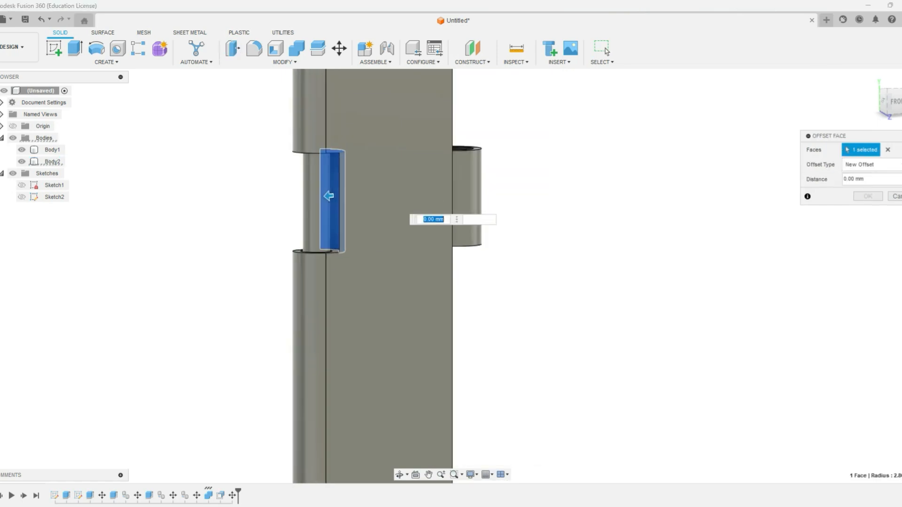
{"action": "scroll", "coordinate": [304, 380], "scroll_direction": "up", "scroll_amount": 5}
{"action": "left_click", "coordinate": [282, 375]}
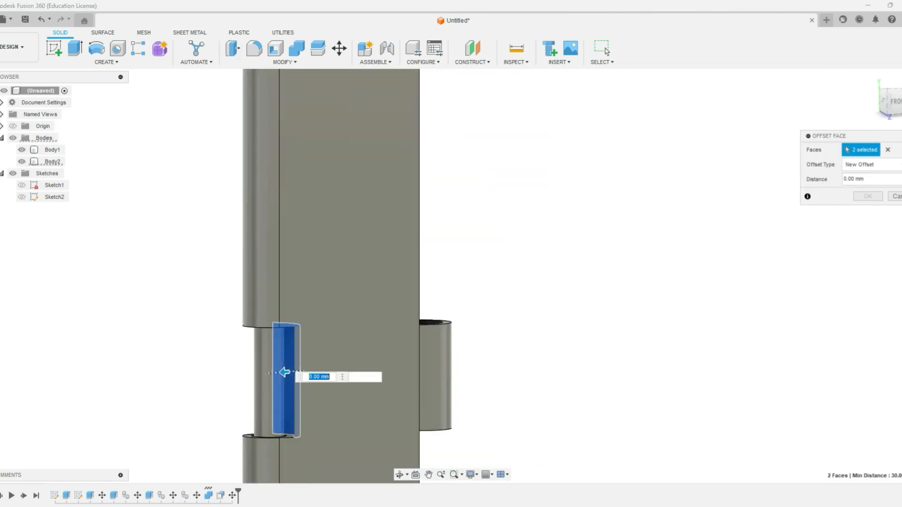
{"action": "scroll", "coordinate": [282, 375], "scroll_direction": "up", "scroll_amount": 3}
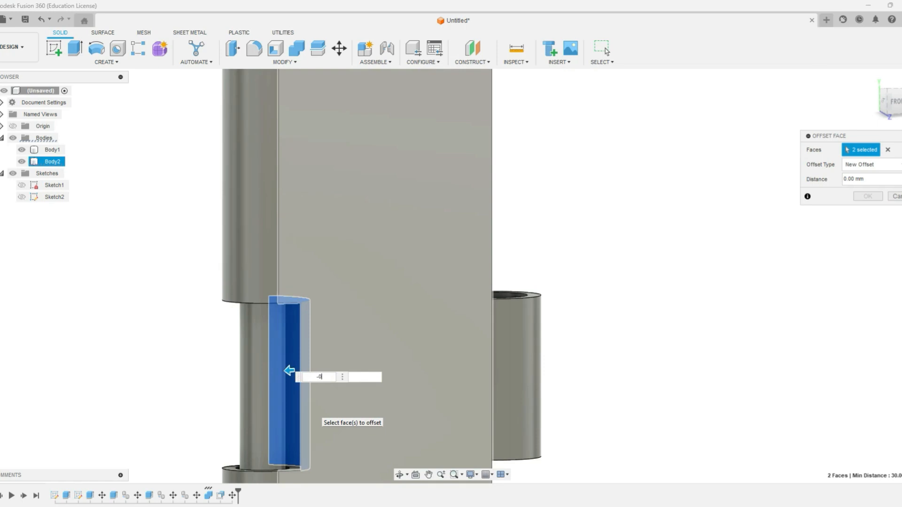
{"action": "key", "text": "Return"}
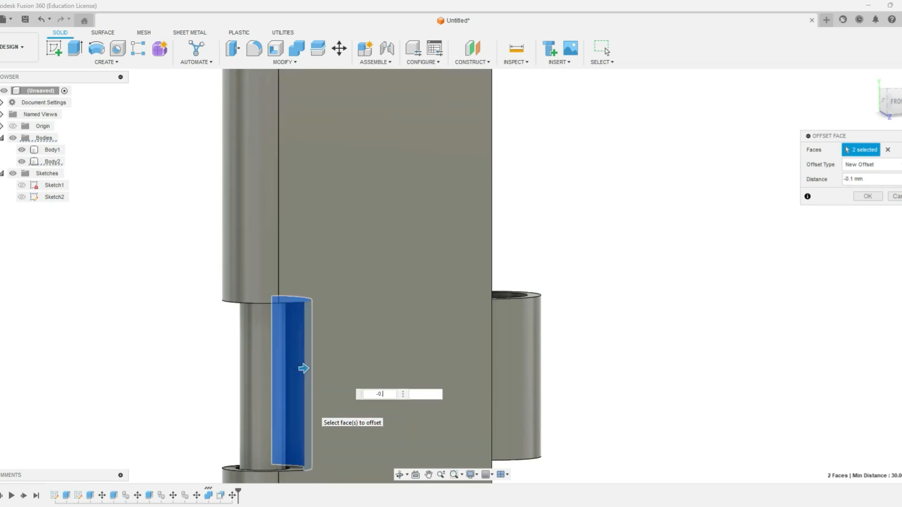
{"action": "left_click", "coordinate": [867, 196]}
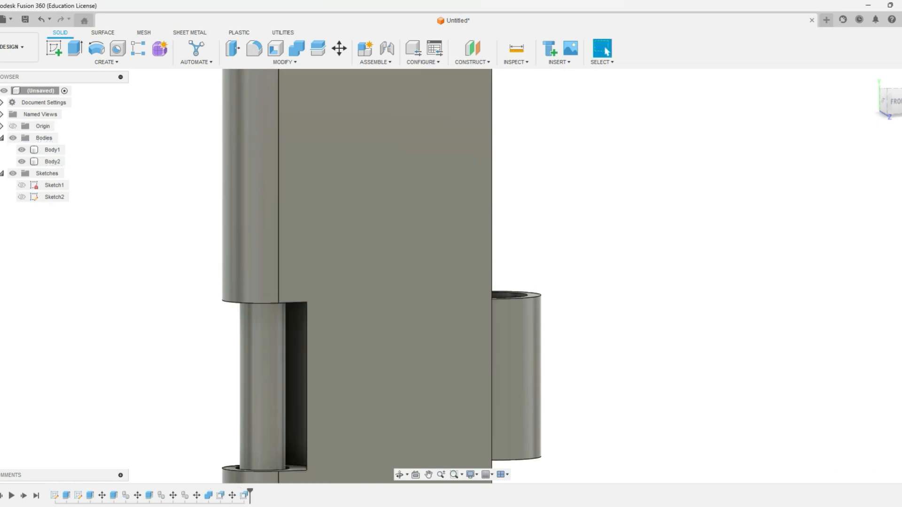
Step: Copy the link body 15 mm along X beside the original
{"action": "scroll", "coordinate": [648, 194], "scroll_direction": "down", "scroll_amount": 3}
{"action": "middle_click_drag", "start_coordinate": [648, 195], "coordinate": [594, 271]}
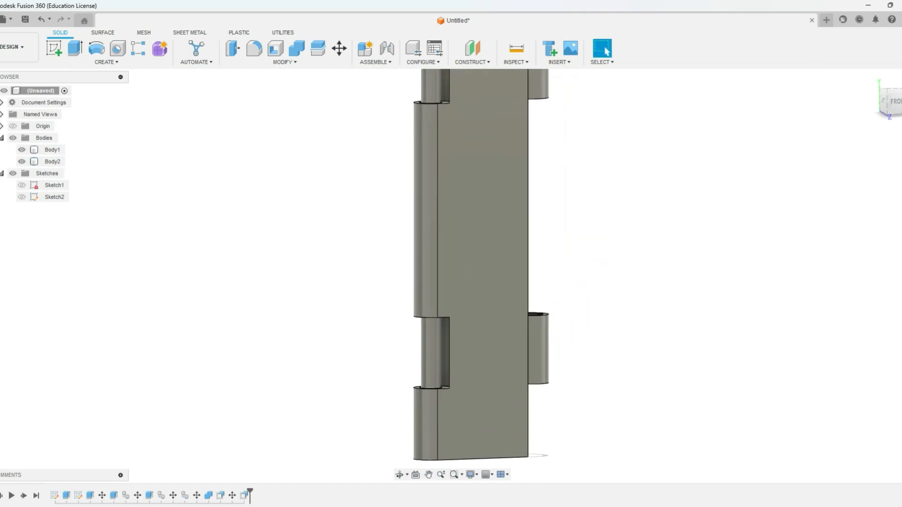
{"action": "left_click", "coordinate": [49, 161]}
{"action": "key", "text": "ctrl+c"}
{"action": "key", "text": "ctrl+v"}
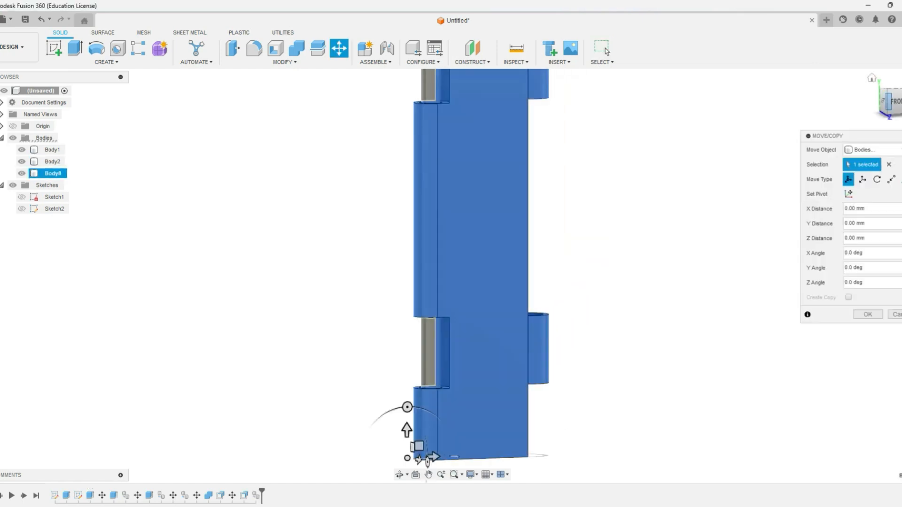
{"action": "left_click_drag", "start_coordinate": [888, 95], "coordinate": [883, 100]}
{"action": "left_click_drag", "start_coordinate": [412, 408], "coordinate": [477, 425]}
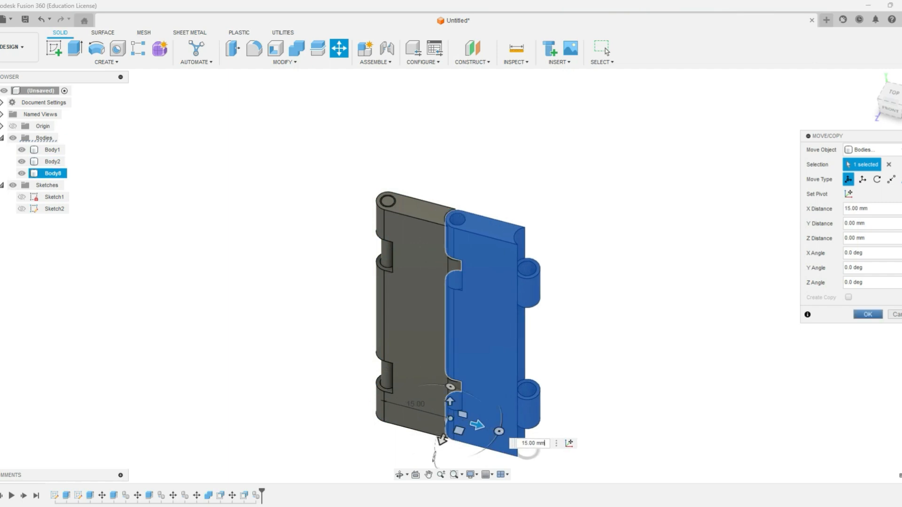
{"action": "key", "text": "Return"}
Step: Examine the clearance between the original link's small-ring knuckles and the copied link's notches up close
{"action": "left_click_drag", "start_coordinate": [888, 103], "coordinate": [891, 97]}
{"action": "scroll", "coordinate": [530, 198], "scroll_direction": "up", "scroll_amount": 7}
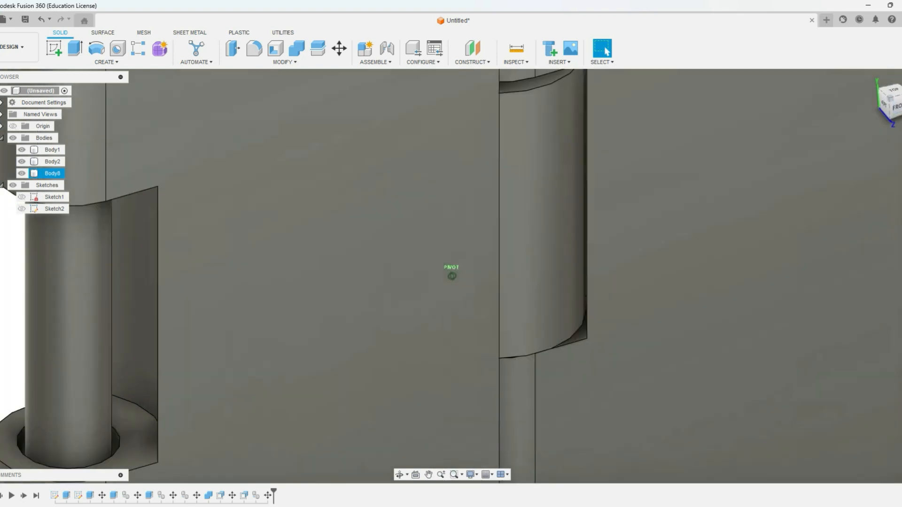
{"action": "middle_click_drag", "start_coordinate": [452, 276], "coordinate": [464, 266], "text": "shift"}
{"action": "scroll", "coordinate": [463, 266], "scroll_direction": "down", "scroll_amount": 3}
{"action": "scroll", "coordinate": [587, 197], "scroll_direction": "up", "scroll_amount": 5}
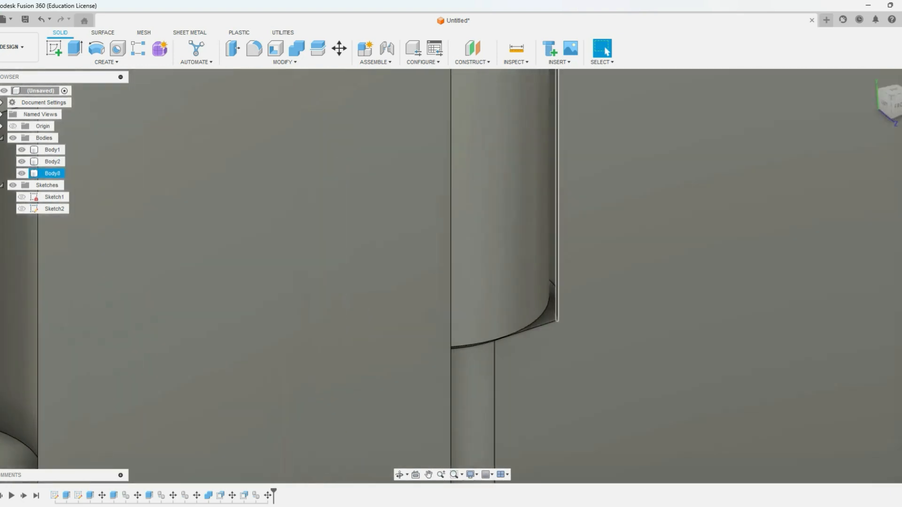
{"action": "scroll", "coordinate": [534, 207], "scroll_direction": "down", "scroll_amount": 7}
{"action": "mouse_move", "coordinate": [891, 98]}
{"action": "left_mouse_down"}
{"action": "mouse_move", "coordinate": [893, 106]}
{"action": "mouse_move", "coordinate": [891, 95]}
{"action": "left_mouse_up"}
{"action": "scroll", "coordinate": [393, 342], "scroll_direction": "up", "scroll_amount": 3}
{"action": "scroll", "coordinate": [415, 252], "scroll_direction": "down", "scroll_amount": 6}
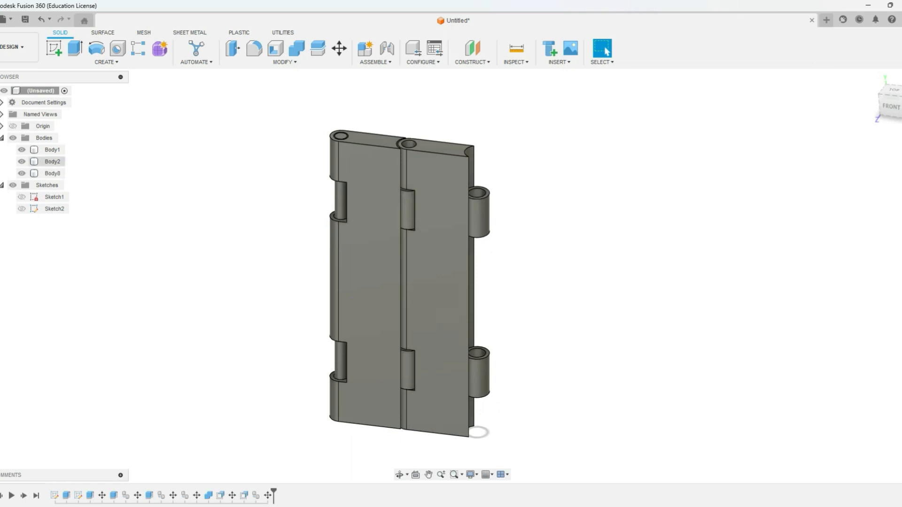
Step: Copy the pin body along X into the copied link's bore and hide the original pin body
{"action": "left_click", "coordinate": [52, 149]}
{"action": "key", "text": "ctrl+v"}
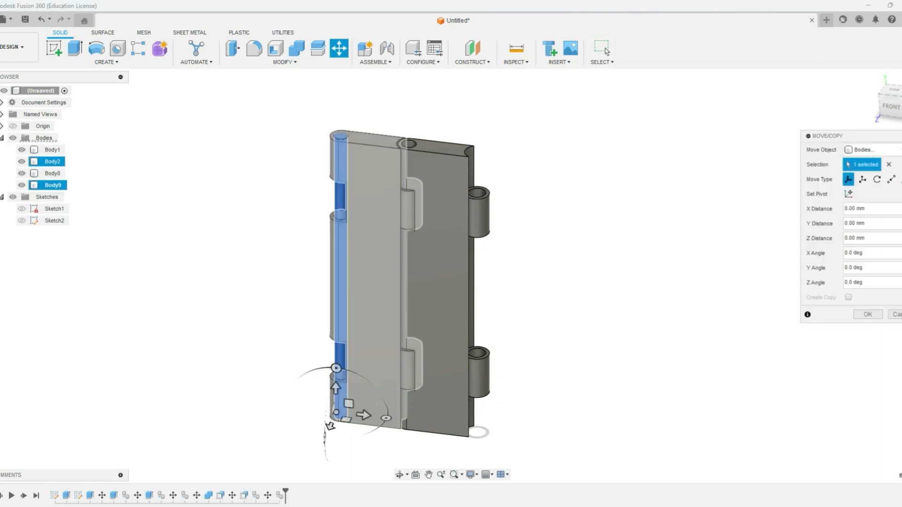
{"action": "left_click_drag", "start_coordinate": [363, 415], "coordinate": [431, 424]}
{"action": "key", "text": "Return"}
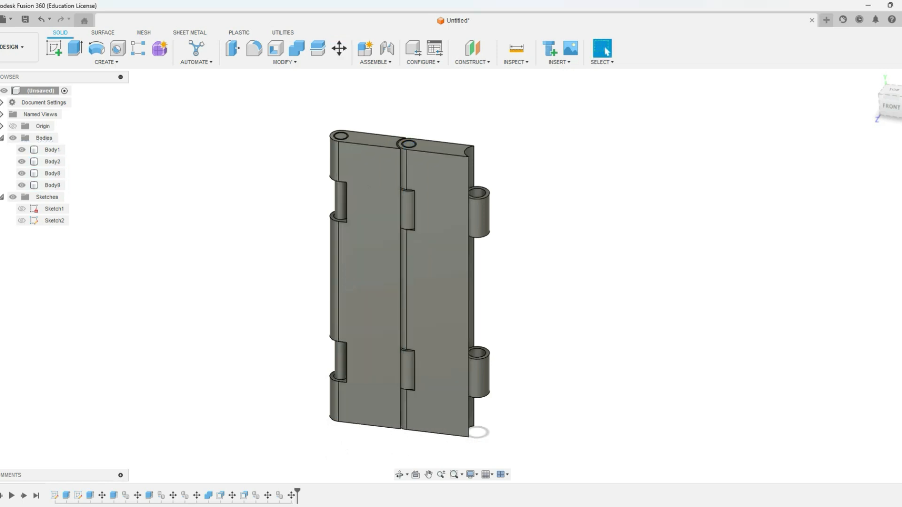
{"action": "left_click", "coordinate": [342, 201]}
{"action": "key", "text": "v"}
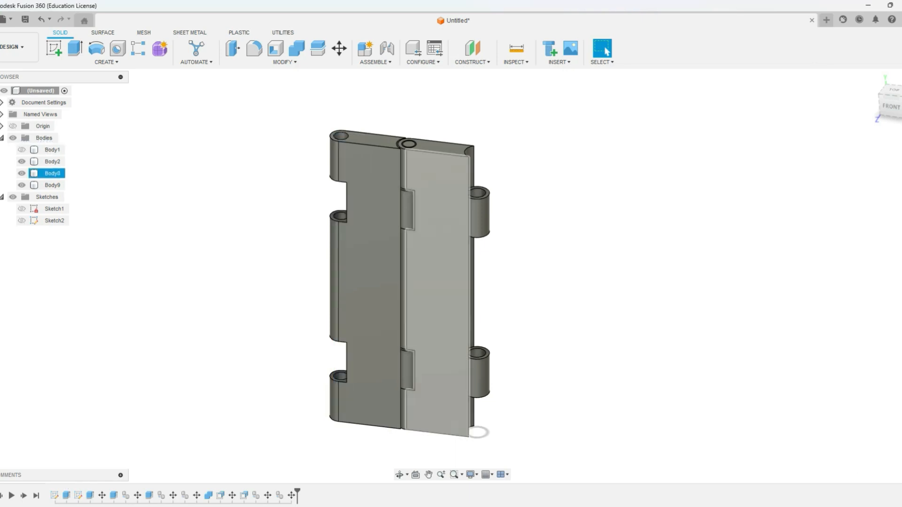
Step: Create internal components from the two link bodies and hide the copied pin body
{"action": "left_click", "coordinate": [49, 174]}
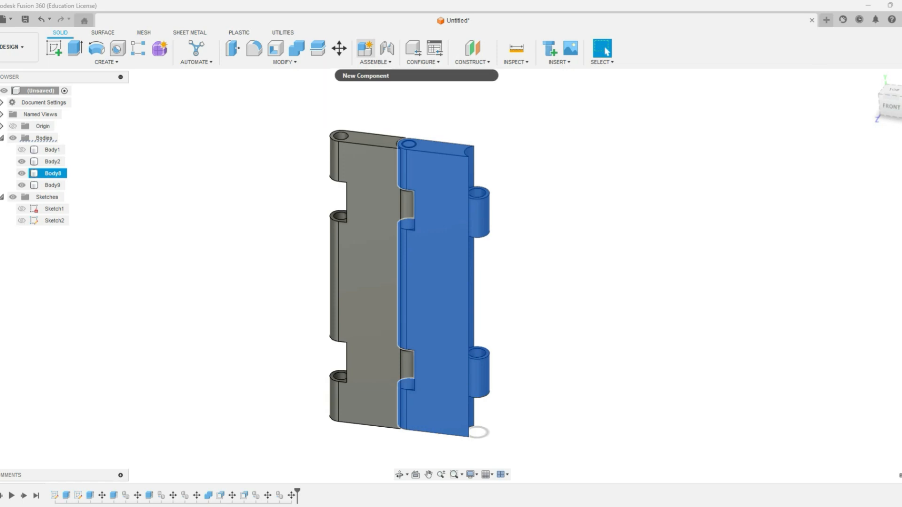
{"action": "left_click", "coordinate": [366, 48]}
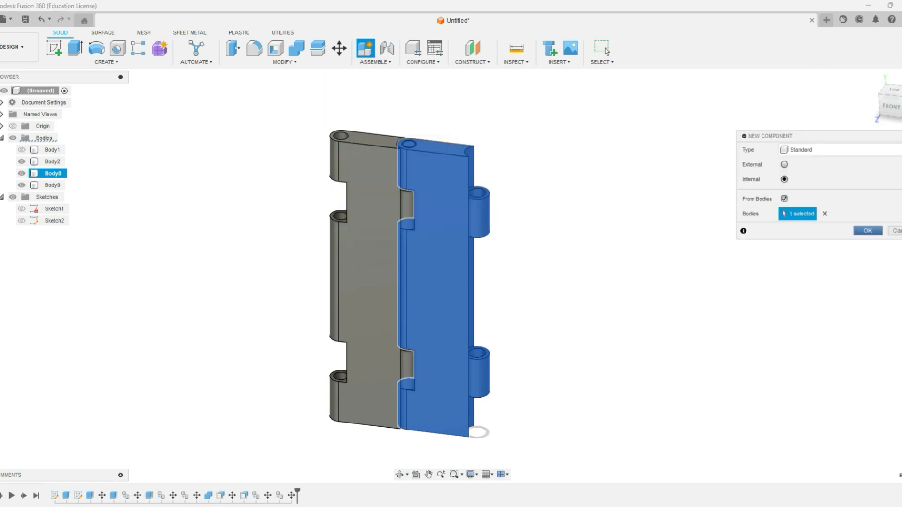
{"action": "left_click", "coordinate": [53, 161]}
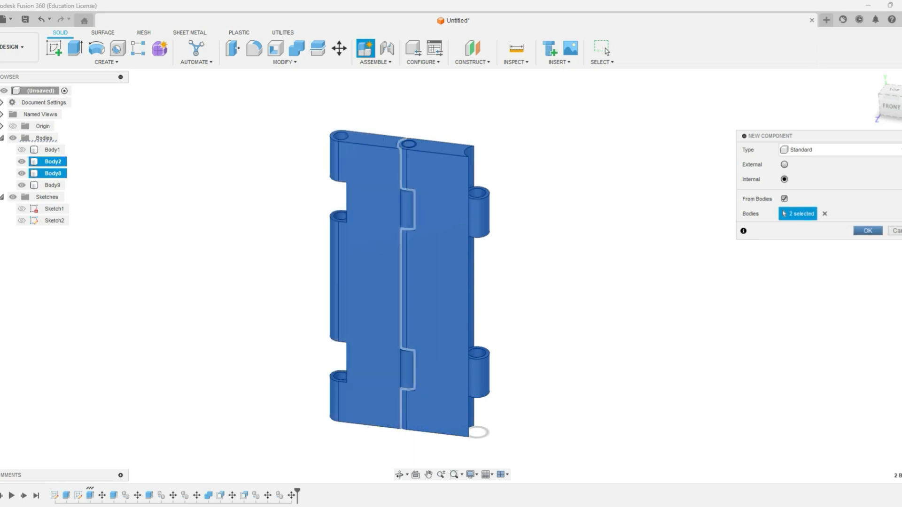
{"action": "key", "text": "Return"}
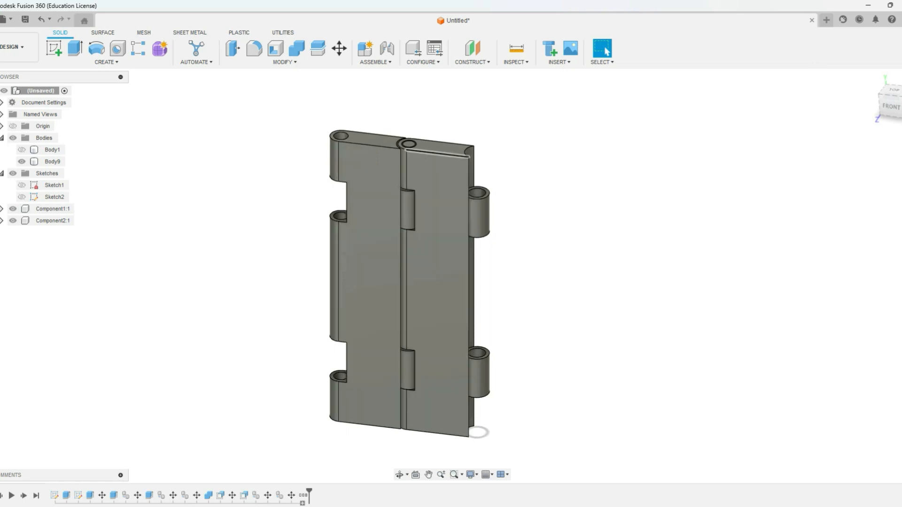
{"action": "scroll", "coordinate": [409, 145], "scroll_direction": "up", "scroll_amount": 3}
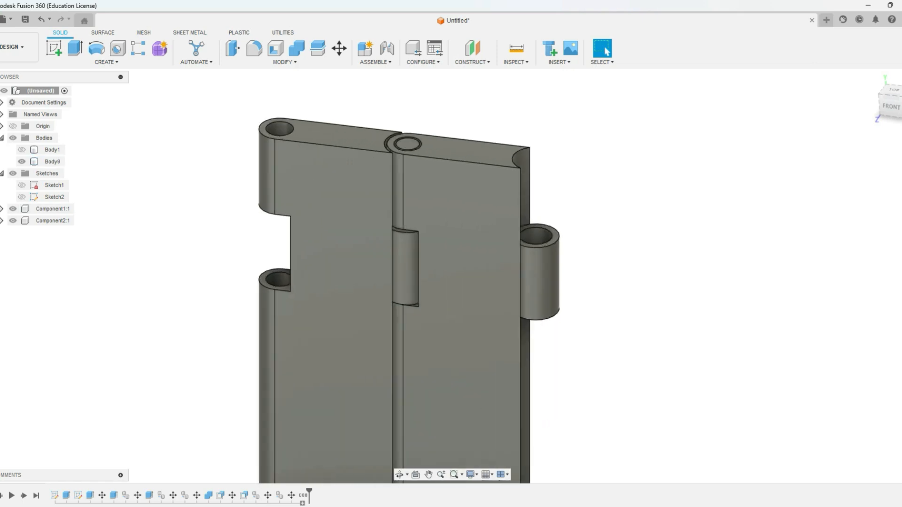
{"action": "left_click", "coordinate": [22, 161]}
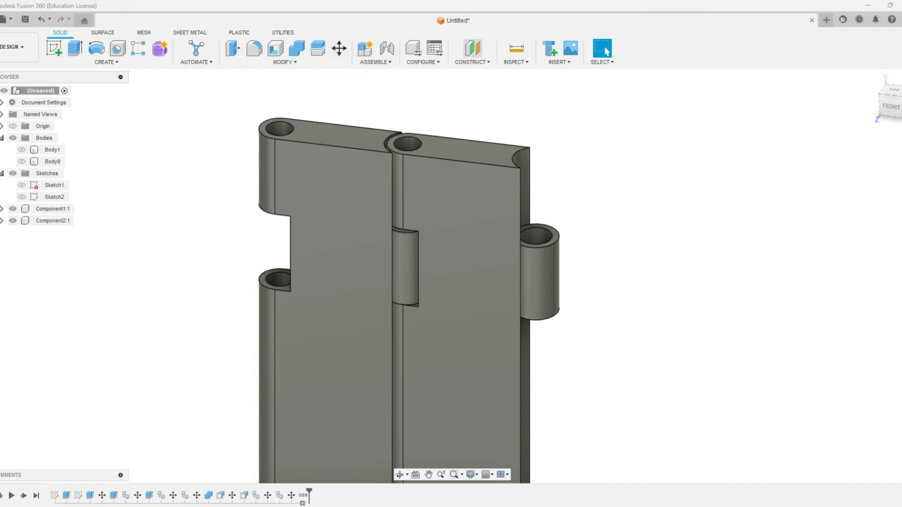
Step: Start a joint from the copied link's upper bore to the top centre of the original link's upper small-ring bore
{"action": "left_click", "coordinate": [387, 47]}
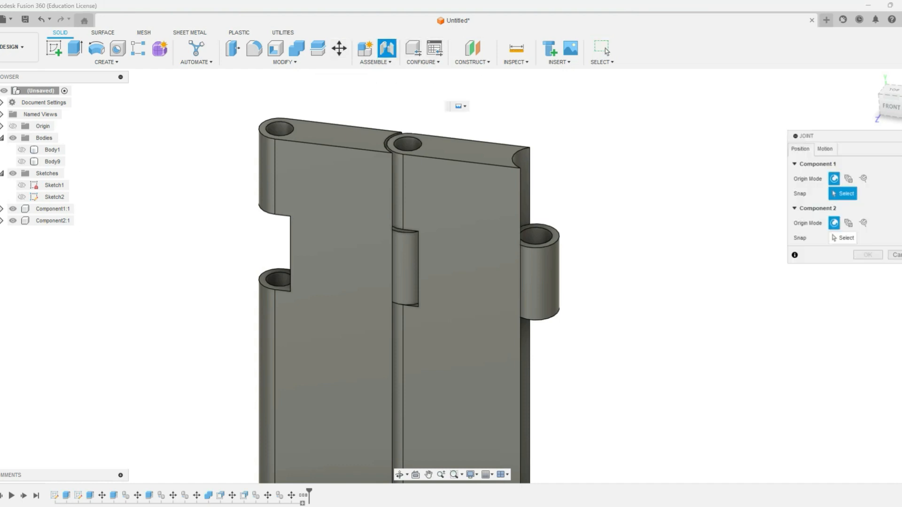
{"action": "scroll", "coordinate": [408, 145], "scroll_direction": "up", "scroll_amount": 5}
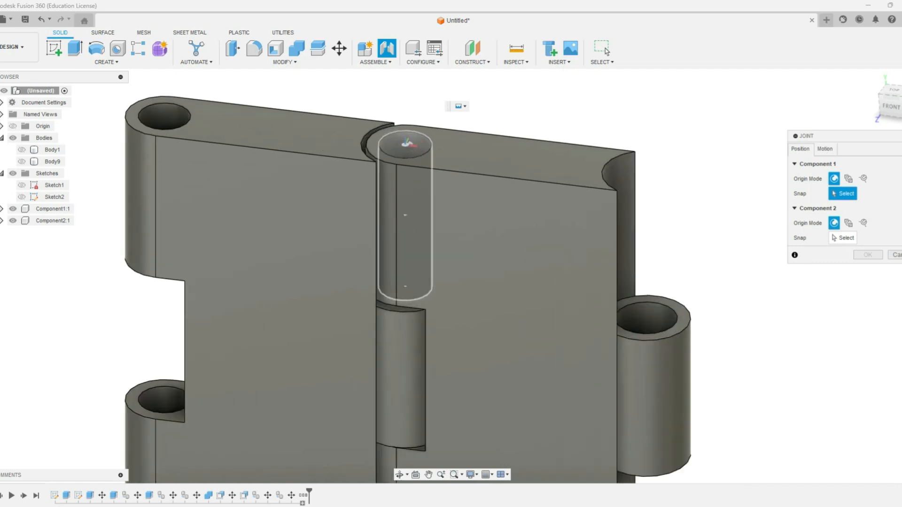
{"action": "left_click", "coordinate": [407, 143]}
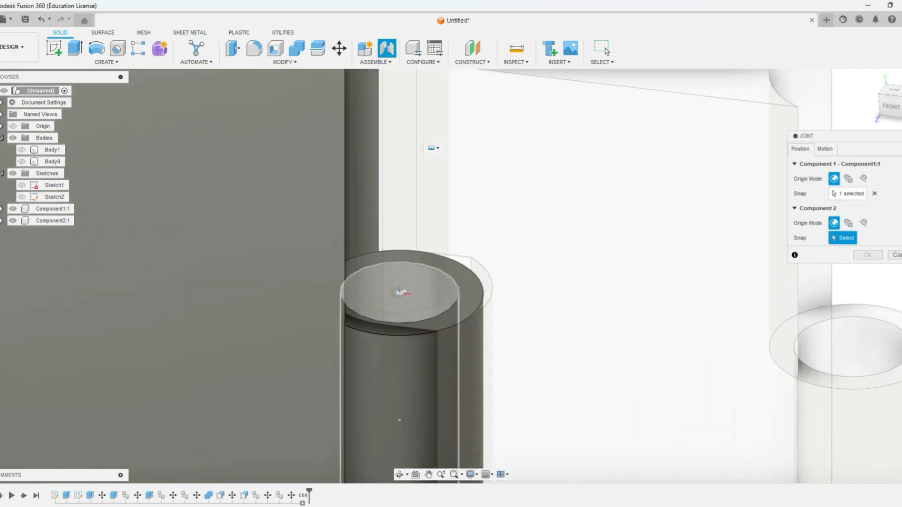
{"action": "left_click", "coordinate": [406, 289]}
{"action": "scroll", "coordinate": [399, 264], "scroll_direction": "down", "scroll_amount": 5}
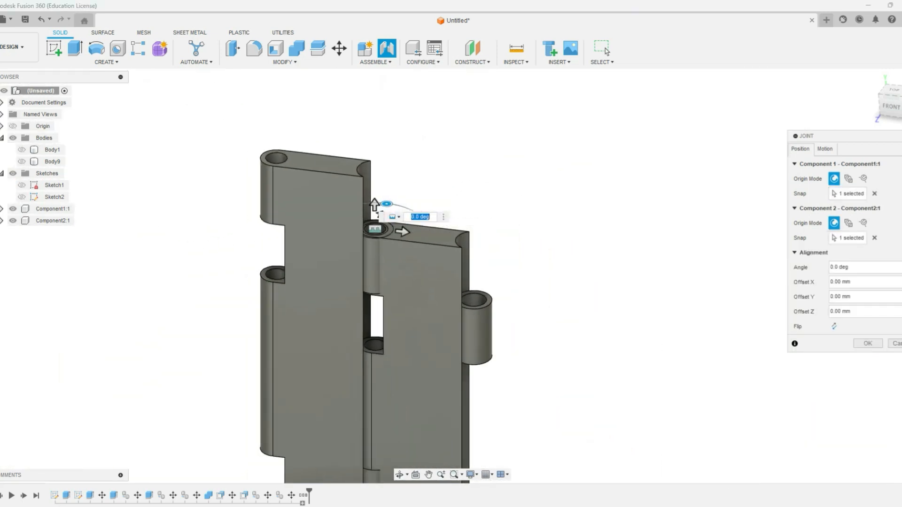
Step: Set the joint's Z offset to 10.20 mm to level the two links' upper edges
{"action": "left_click_drag", "start_coordinate": [891, 106], "coordinate": [891, 93]}
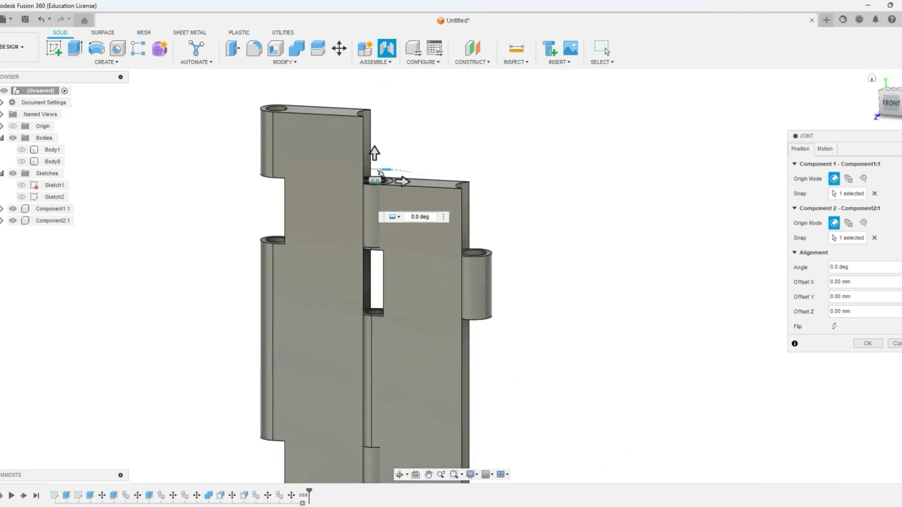
{"action": "left_click_drag", "start_coordinate": [374, 153], "coordinate": [374, 86]}
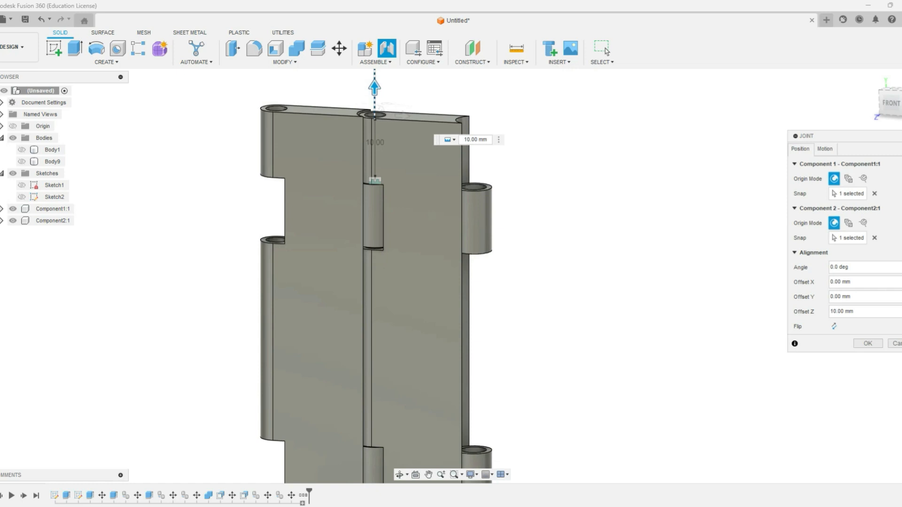
{"action": "left_click", "coordinate": [891, 102]}
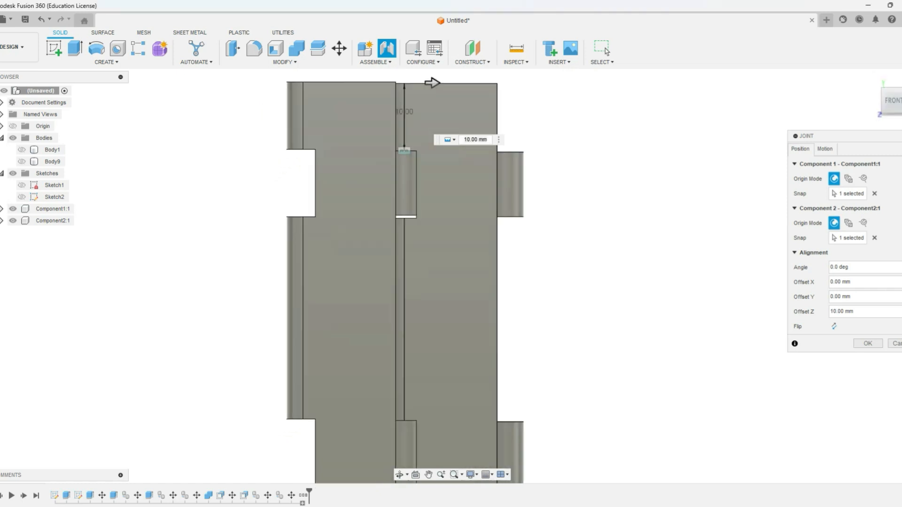
{"action": "left_click", "coordinate": [475, 139]}
{"action": "left_click", "coordinate": [472, 139]}
{"action": "left_click", "coordinate": [471, 139]}
{"action": "scroll", "coordinate": [380, 130], "scroll_direction": "up", "scroll_amount": 2}
{"action": "scroll", "coordinate": [372, 123], "scroll_direction": "up", "scroll_amount": 3}
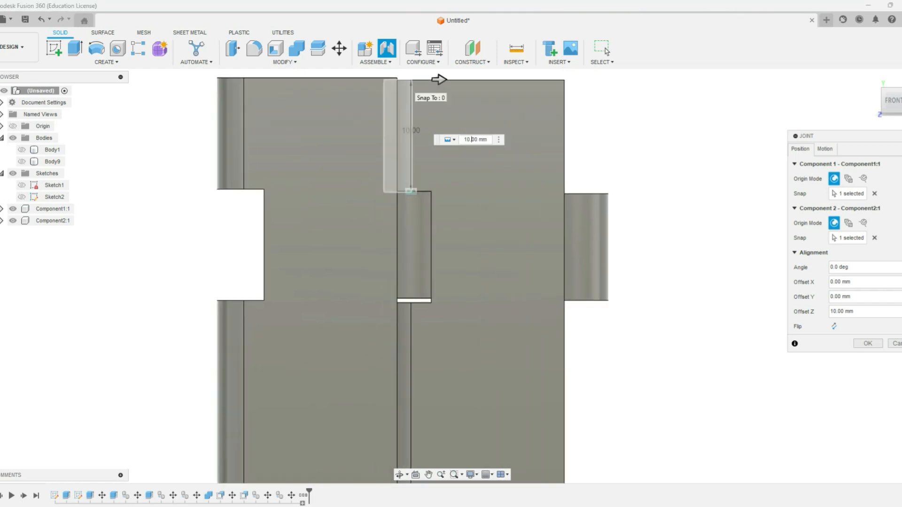
{"action": "key", "text": "Return"}
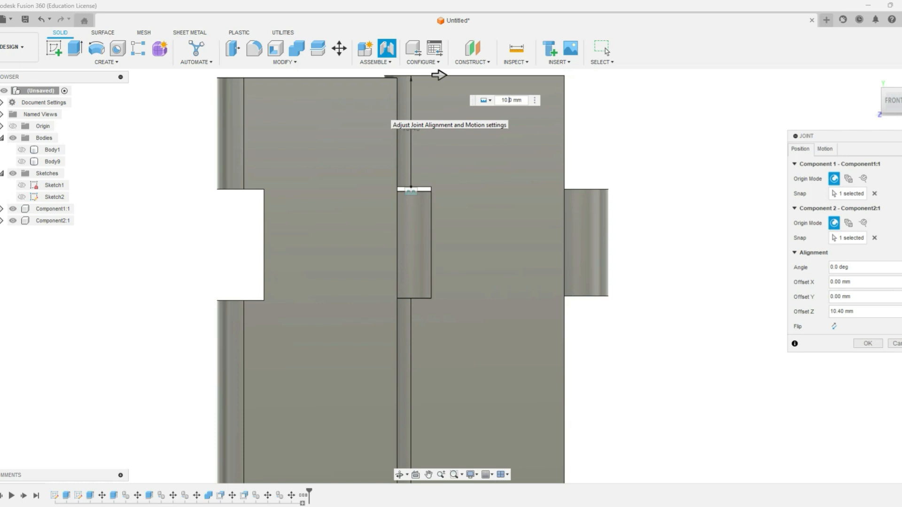
{"action": "scroll", "coordinate": [570, 276], "scroll_direction": "down", "scroll_amount": 4}
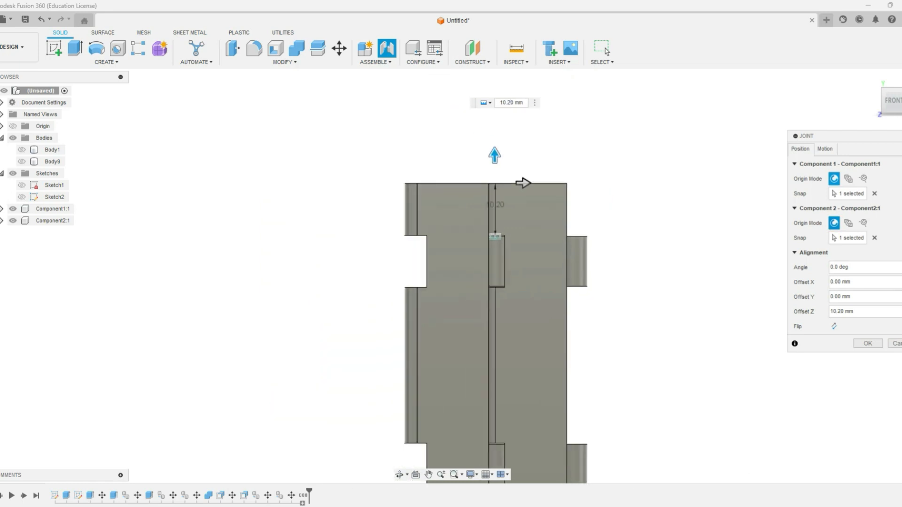
Step: Set the joint's motion type to Revolute about the Z axis
{"action": "left_click", "coordinate": [825, 148]}
{"action": "left_click_drag", "start_coordinate": [893, 101], "coordinate": [885, 112]}
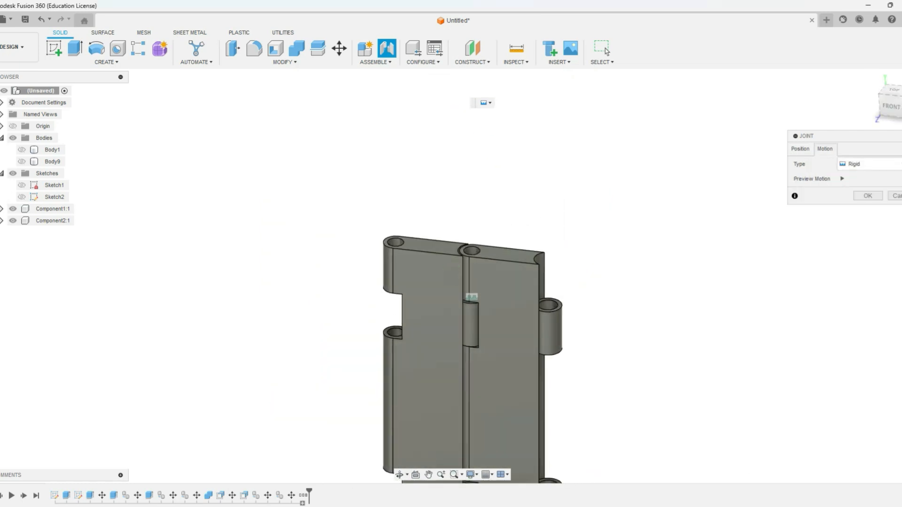
{"action": "middle_click_drag", "start_coordinate": [473, 296], "coordinate": [488, 235]}
{"action": "left_click", "coordinate": [869, 164]}
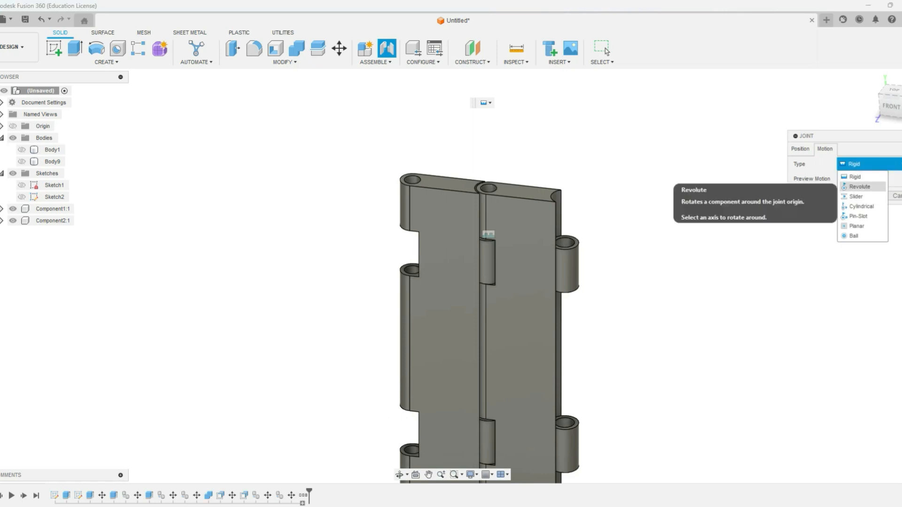
{"action": "left_click", "coordinate": [860, 187]}
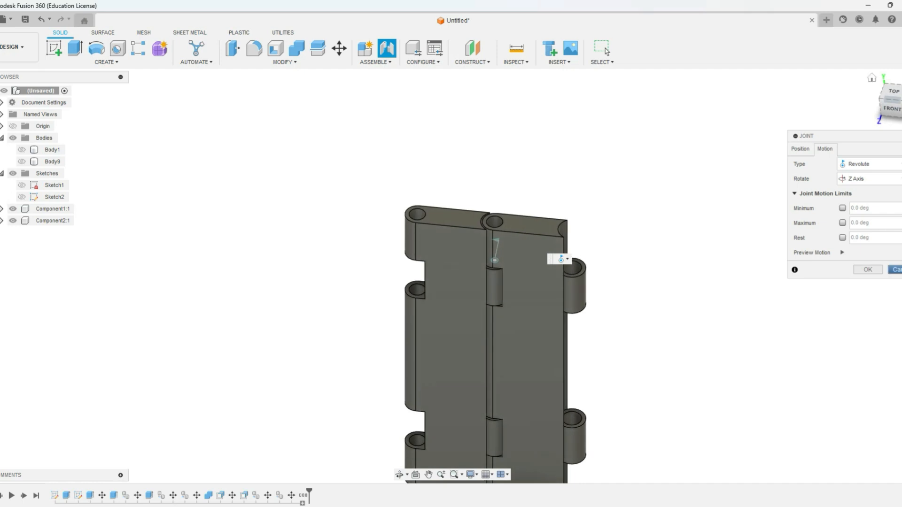
Step: Reselect the upper bore as the first component's joint snap and create the revolute joint
{"action": "left_click", "coordinate": [801, 149]}
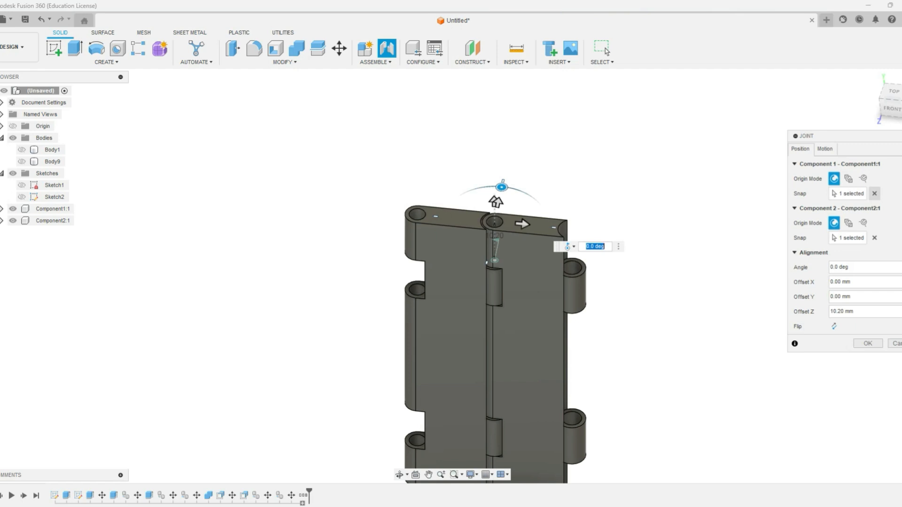
{"action": "left_click", "coordinate": [848, 193]}
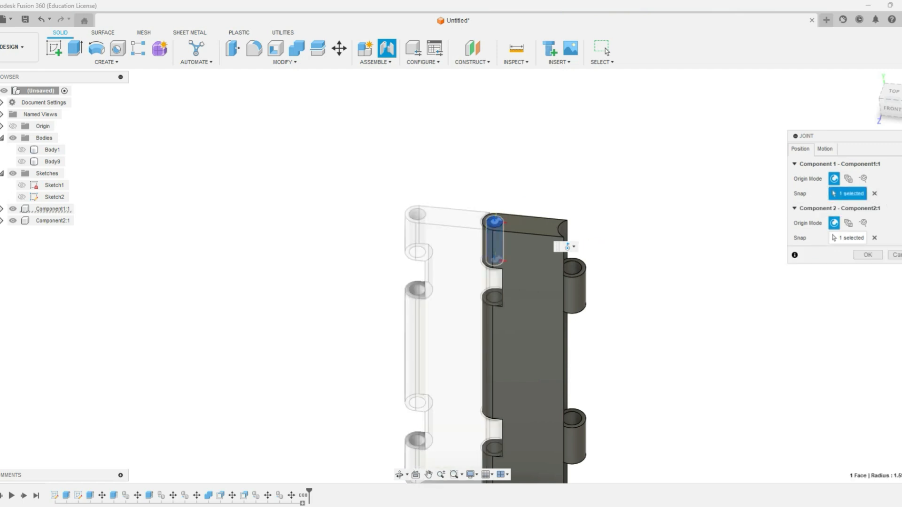
{"action": "left_click", "coordinate": [494, 222]}
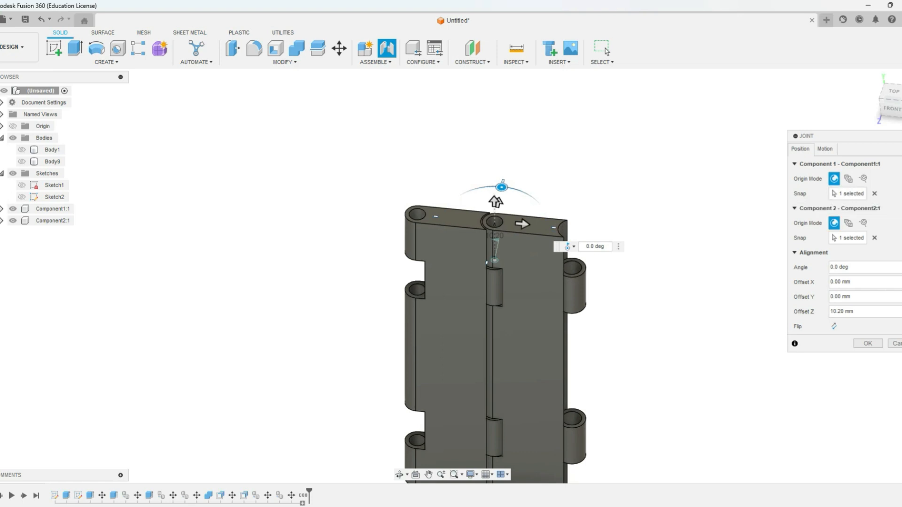
{"action": "key", "text": "Return"}
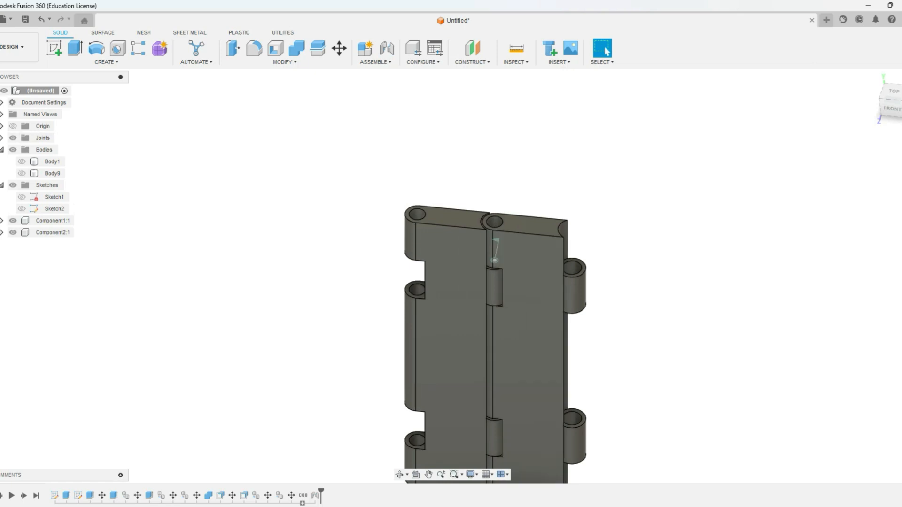
Step: Test the revolute joint's rotation by driving it to -5°, then cancel the motion
{"action": "left_click", "coordinate": [2, 137]}
{"action": "left_click", "coordinate": [54, 149]}
{"action": "right_click", "coordinate": [54, 151]}
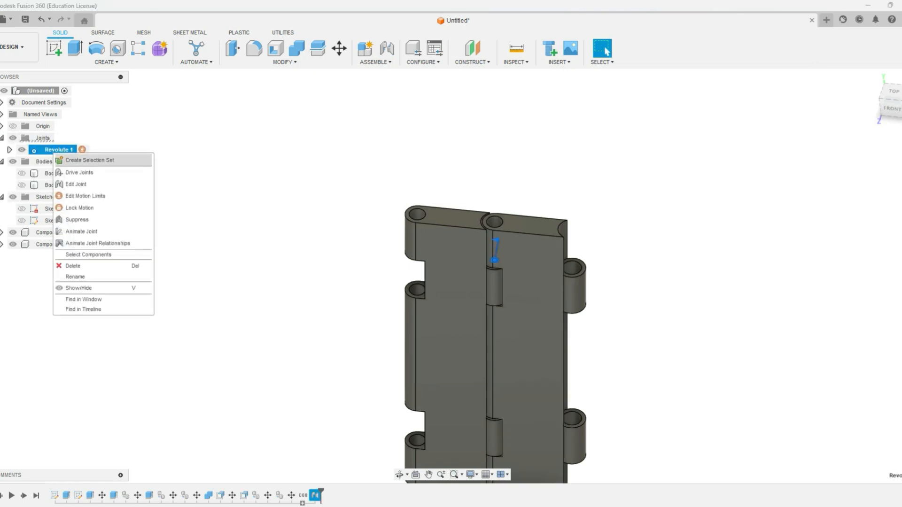
{"action": "left_click", "coordinate": [79, 173]}
{"action": "mouse_move", "coordinate": [502, 225]}
{"action": "left_mouse_down"}
{"action": "mouse_move", "coordinate": [466, 231]}
{"action": "mouse_move", "coordinate": [505, 226]}
{"action": "mouse_move", "coordinate": [545, 256]}
{"action": "mouse_move", "coordinate": [489, 220]}
{"action": "mouse_move", "coordinate": [463, 234]}
{"action": "mouse_move", "coordinate": [492, 225]}
{"action": "mouse_move", "coordinate": [534, 238]}
{"action": "mouse_move", "coordinate": [489, 219]}
{"action": "mouse_move", "coordinate": [450, 244]}
{"action": "mouse_move", "coordinate": [491, 227]}
{"action": "mouse_move", "coordinate": [537, 241]}
{"action": "mouse_move", "coordinate": [493, 219]}
{"action": "mouse_move", "coordinate": [506, 226]}
{"action": "left_mouse_up"}
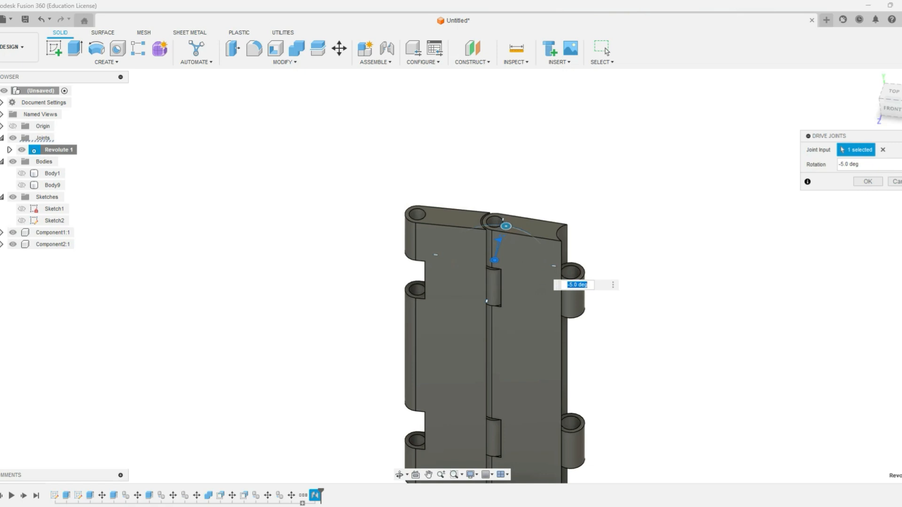
{"action": "left_click", "coordinate": [895, 181]}
Step: Show the two hidden pin bodies, Body1 and Body9
{"action": "scroll", "coordinate": [525, 159], "scroll_direction": "down", "scroll_amount": 2}
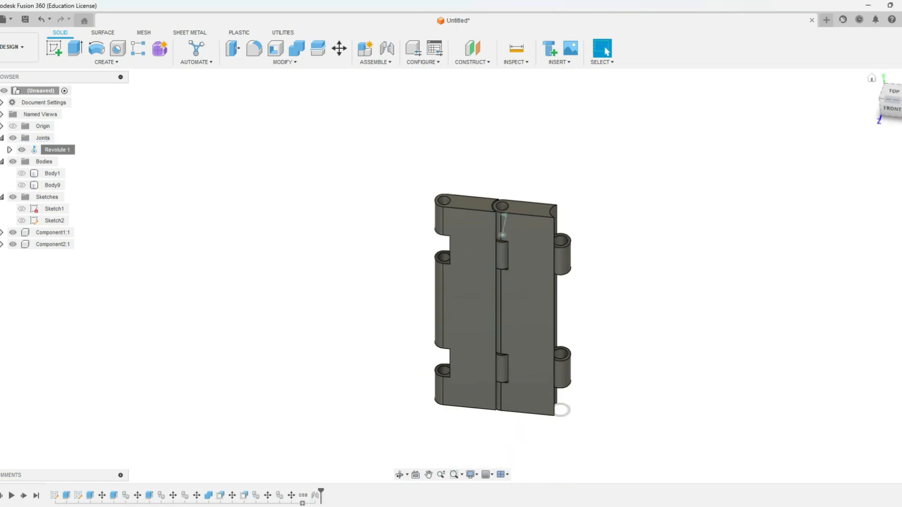
{"action": "left_click", "coordinate": [22, 174]}
{"action": "left_click", "coordinate": [22, 185]}
{"action": "middle_click_drag", "start_coordinate": [470, 282], "coordinate": [340, 276]}
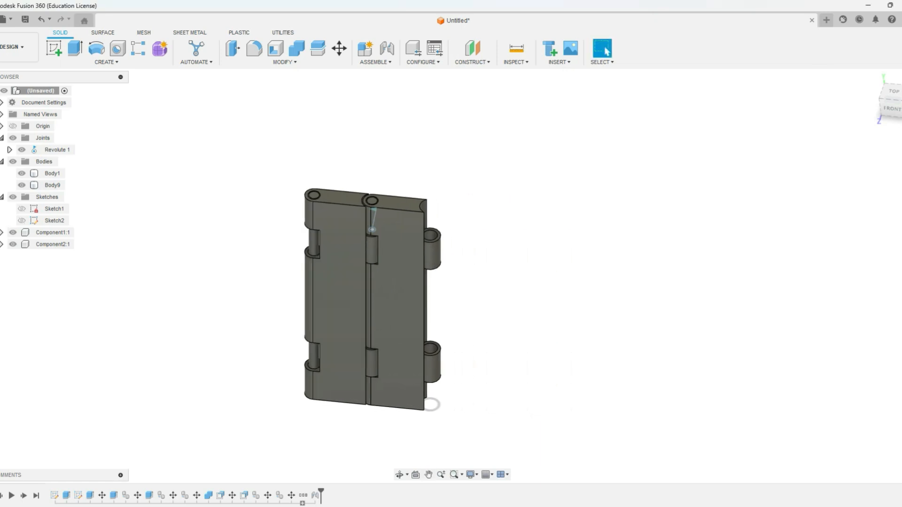
{"action": "middle_click_drag", "start_coordinate": [376, 291], "coordinate": [402, 286]}
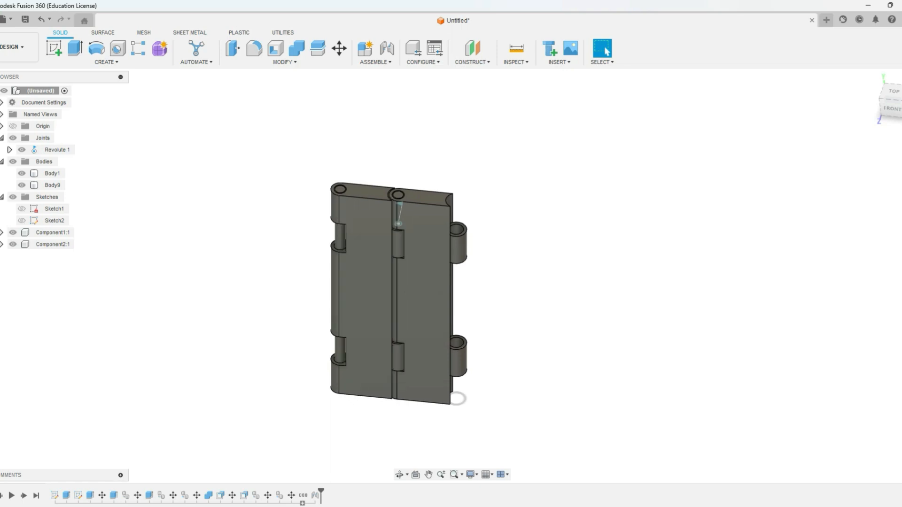
Step: Start a sketch on the top end face of the link whose outer bore has no pin
{"action": "mouse_move", "coordinate": [892, 108]}
{"action": "left_mouse_down"}
{"action": "mouse_move", "coordinate": [872, 105]}
{"action": "mouse_move", "coordinate": [901, 107]}
{"action": "mouse_move", "coordinate": [869, 104]}
{"action": "mouse_move", "coordinate": [893, 106]}
{"action": "mouse_move", "coordinate": [883, 108]}
{"action": "left_mouse_up"}
{"action": "left_click", "coordinate": [54, 48]}
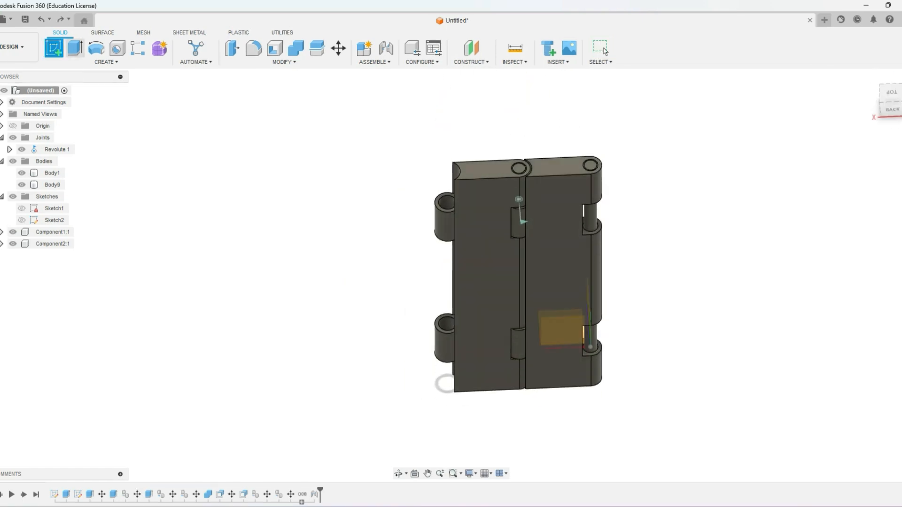
{"action": "left_click", "coordinate": [892, 92]}
{"action": "left_click", "coordinate": [468, 278]}
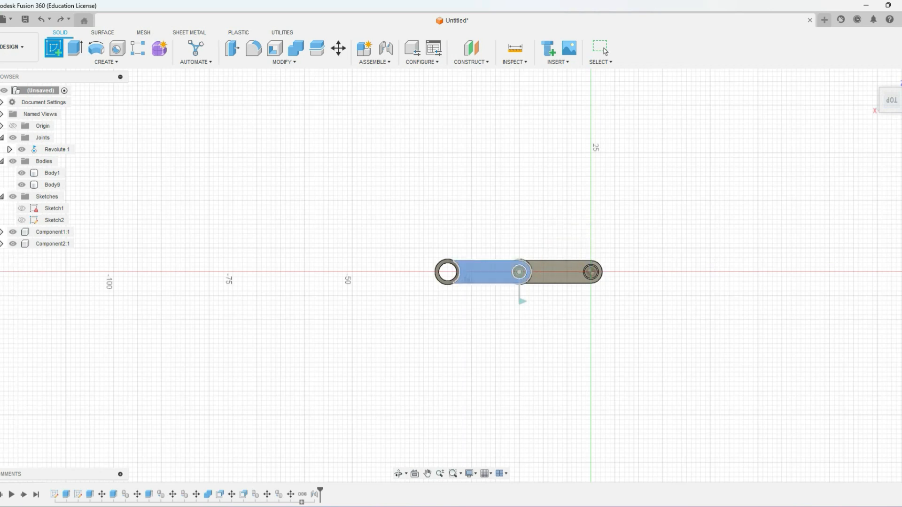
{"action": "scroll", "coordinate": [265, 316], "scroll_direction": "up", "scroll_amount": 5}
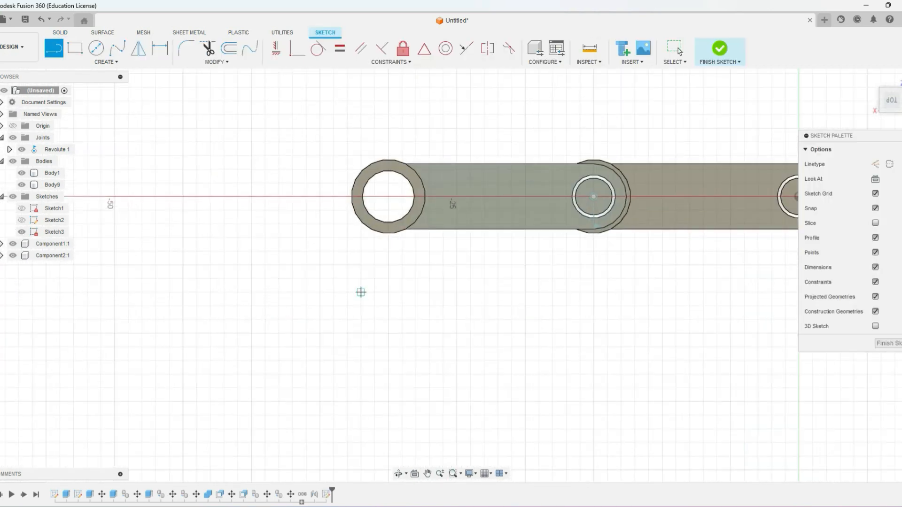
Step: Draw two 5 mm lines in opposite directions from the midpoint of the link's long back edge
{"action": "left_click", "coordinate": [499, 230]}
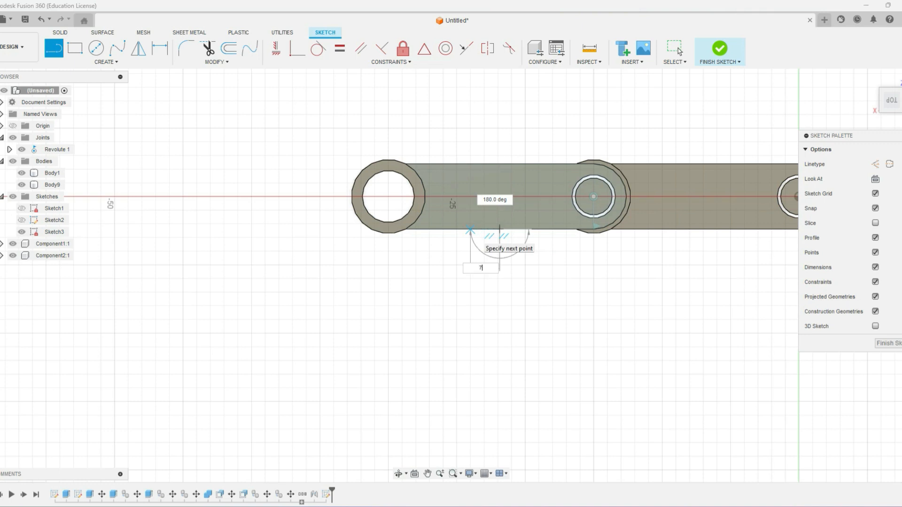
{"action": "scroll", "coordinate": [451, 232], "scroll_direction": "up", "scroll_amount": 4}
{"action": "key", "text": "Tab"}
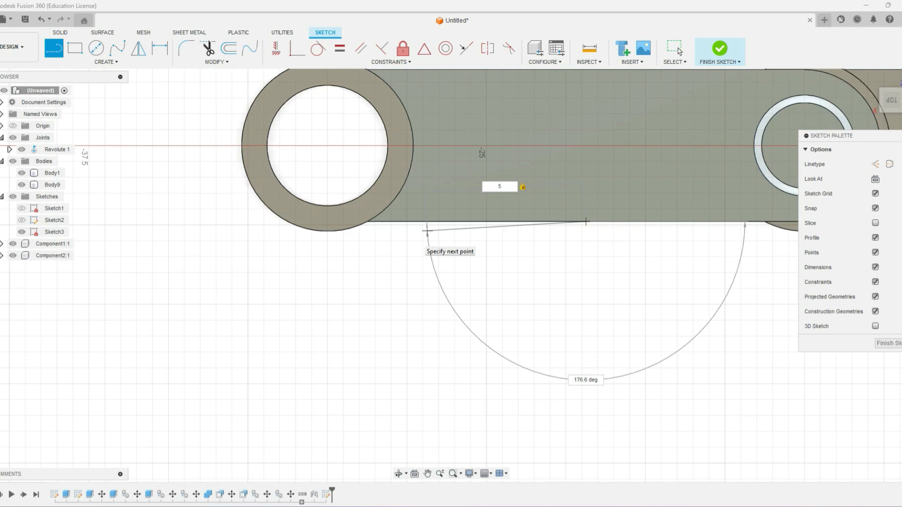
{"action": "key", "text": "Return"}
{"action": "key", "text": "Escape"}
{"action": "scroll", "coordinate": [275, 275], "scroll_direction": "down", "scroll_amount": 3}
{"action": "left_click", "coordinate": [433, 247]}
{"action": "type", "text": "5"}
{"action": "key", "text": "Return"}
{"action": "key", "text": "Escape"}
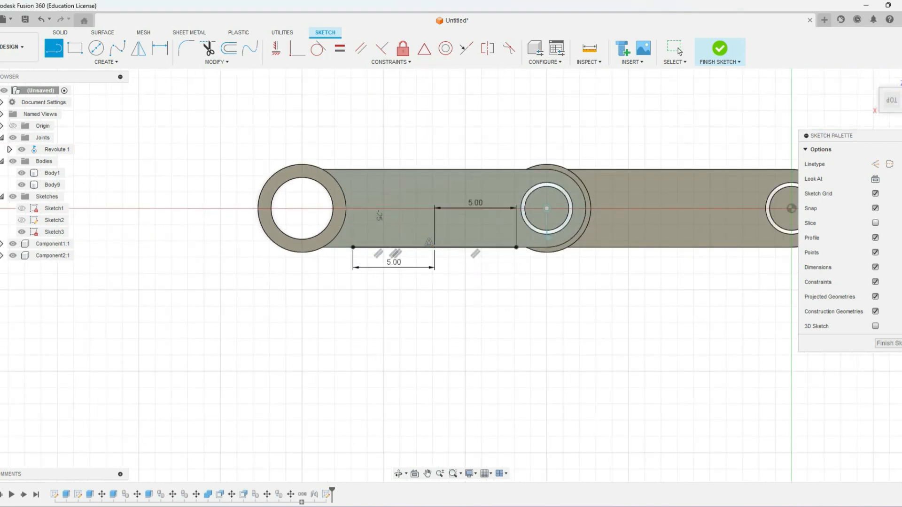
Step: Draw an 8 mm slanted line to an apex opposite the edge's midpoint, close the triangle at the other line end and finish the sketch
{"action": "left_click", "coordinate": [516, 248]}
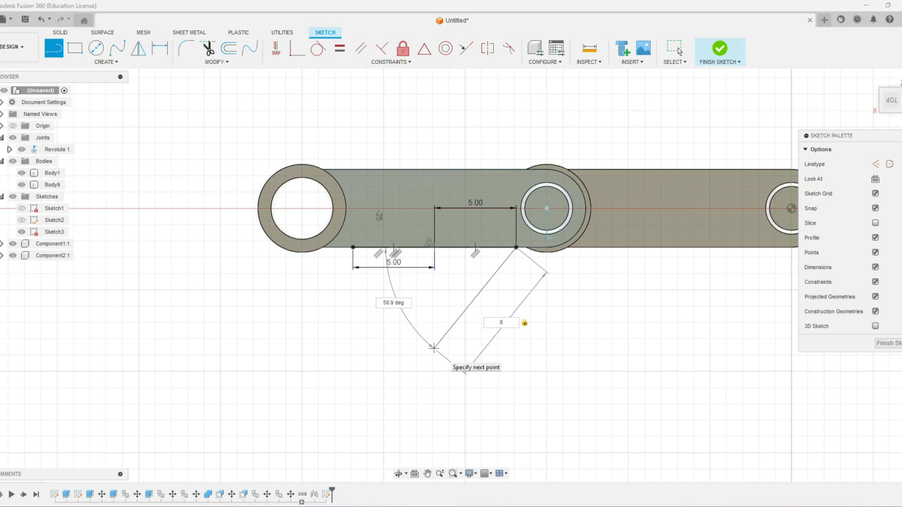
{"action": "left_click", "coordinate": [434, 348]}
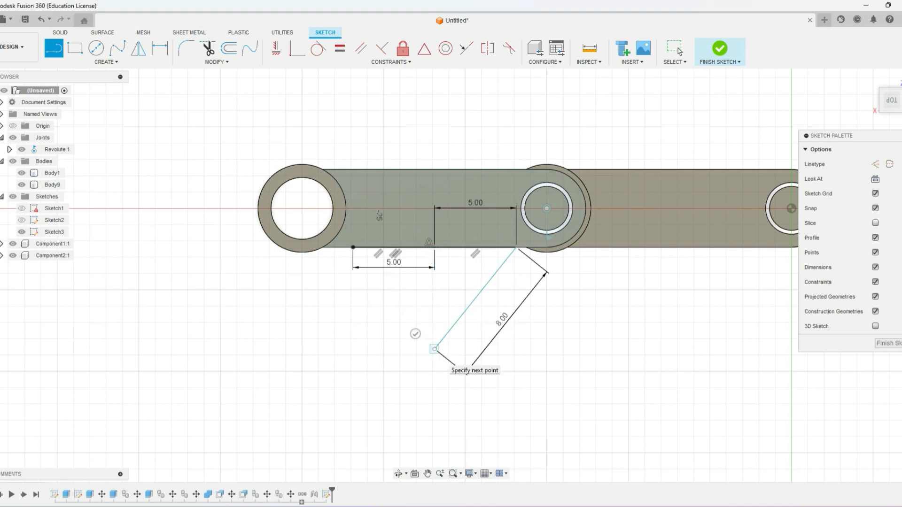
{"action": "left_click", "coordinate": [353, 247]}
{"action": "scroll", "coordinate": [264, 280], "scroll_direction": "down", "scroll_amount": 3}
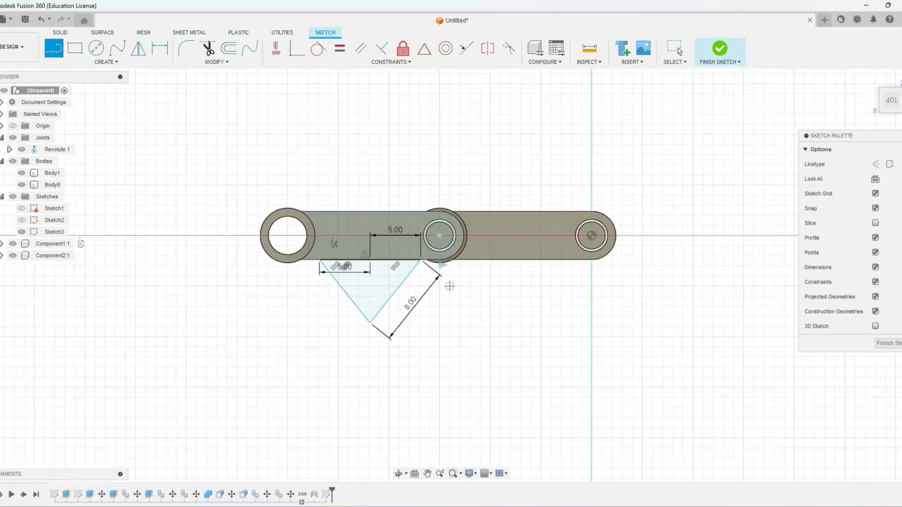
{"action": "left_click", "coordinate": [720, 49]}
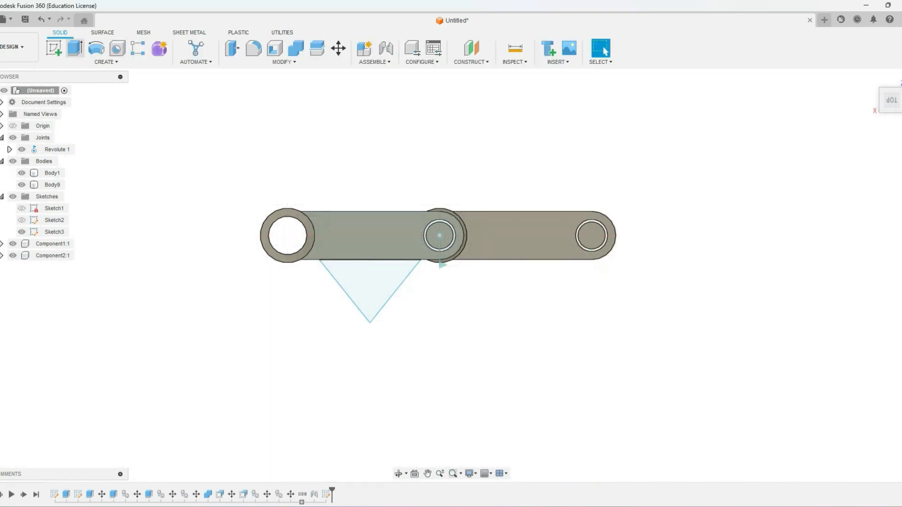
Step: Extrude the triangle profile -30 mm along the link's back as a new body
{"action": "key", "text": "e"}
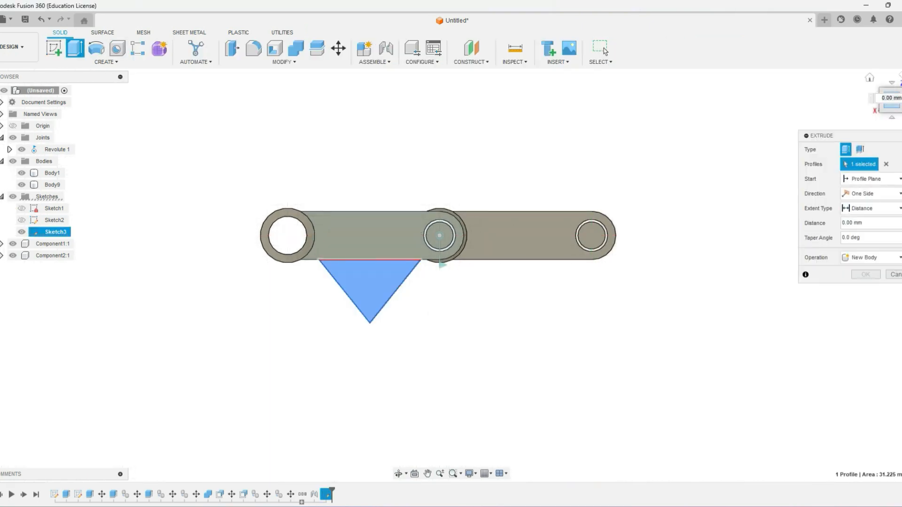
{"action": "left_click_drag", "start_coordinate": [431, 229], "coordinate": [432, 415]}
{"action": "left_click", "coordinate": [872, 257]}
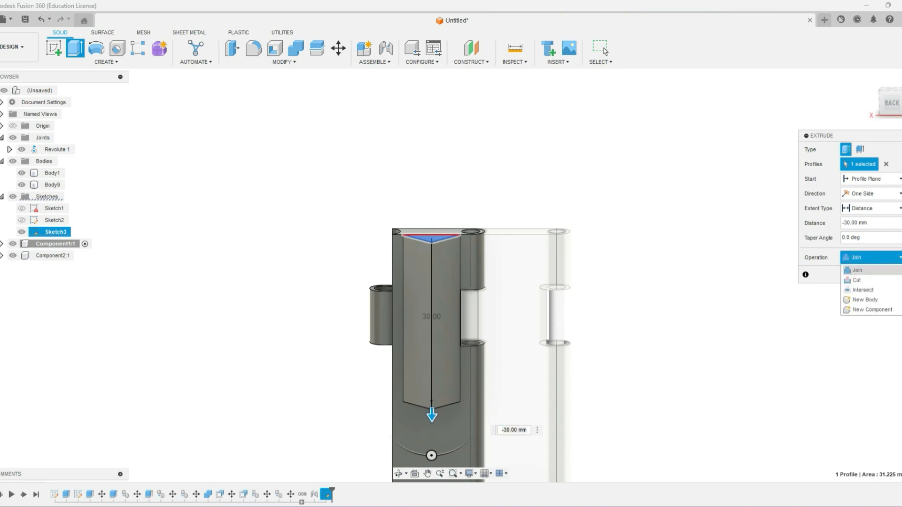
{"action": "left_click", "coordinate": [865, 300]}
{"action": "key", "text": "Return"}
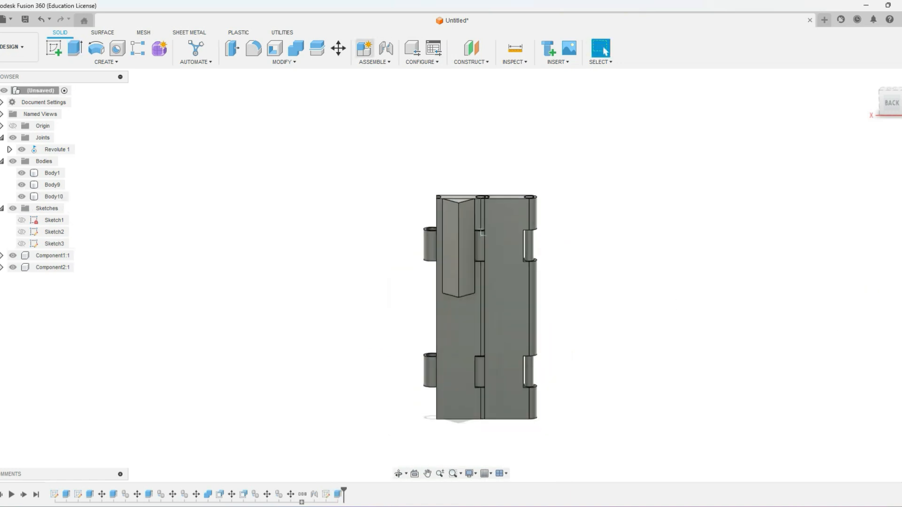
Step: Move the triangular tooth body 20 mm down along the link with an X distance of 20 mm
{"action": "left_click", "coordinate": [338, 48]}
{"action": "left_click", "coordinate": [458, 248]}
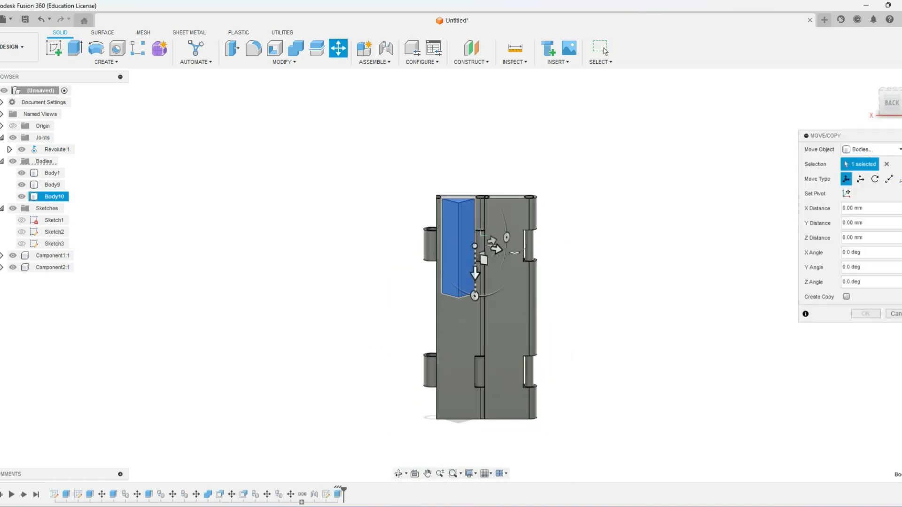
{"action": "left_click_drag", "start_coordinate": [475, 268], "coordinate": [475, 336]}
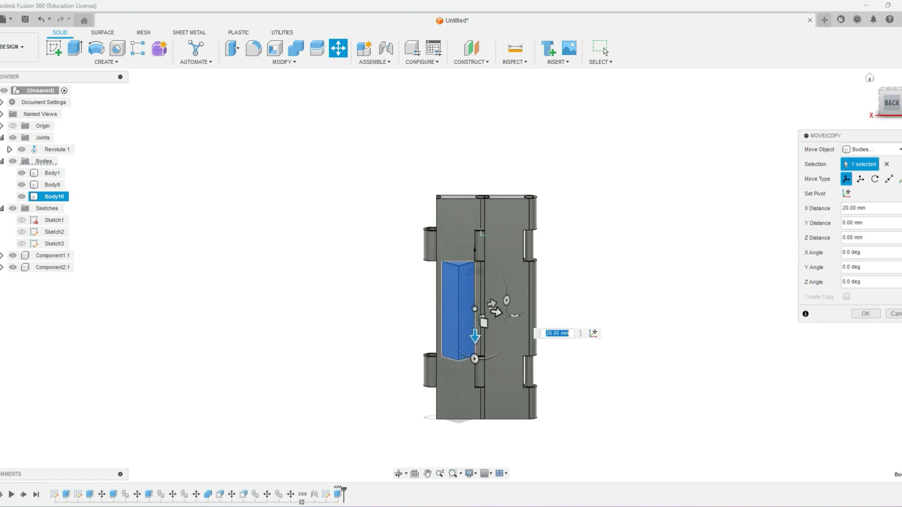
{"action": "scroll", "coordinate": [479, 264], "scroll_direction": "up", "scroll_amount": 10}
{"action": "scroll", "coordinate": [465, 255], "scroll_direction": "down", "scroll_amount": 4}
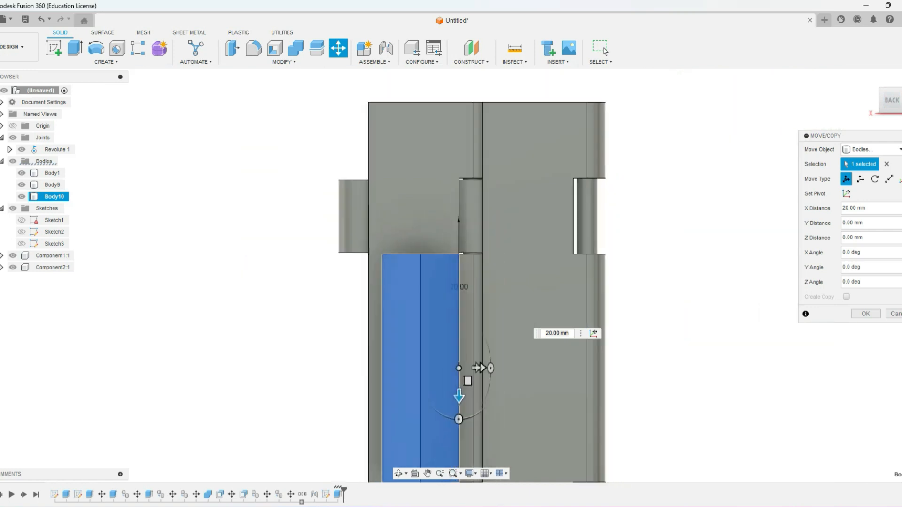
{"action": "key", "text": "Return"}
Step: Fillet the tooth's long outer edge with a 2 mm radius
{"action": "middle_click_drag", "start_coordinate": [451, 271], "coordinate": [459, 311], "text": "shift"}
{"action": "key", "text": "f"}
{"action": "left_click", "coordinate": [421, 282]}
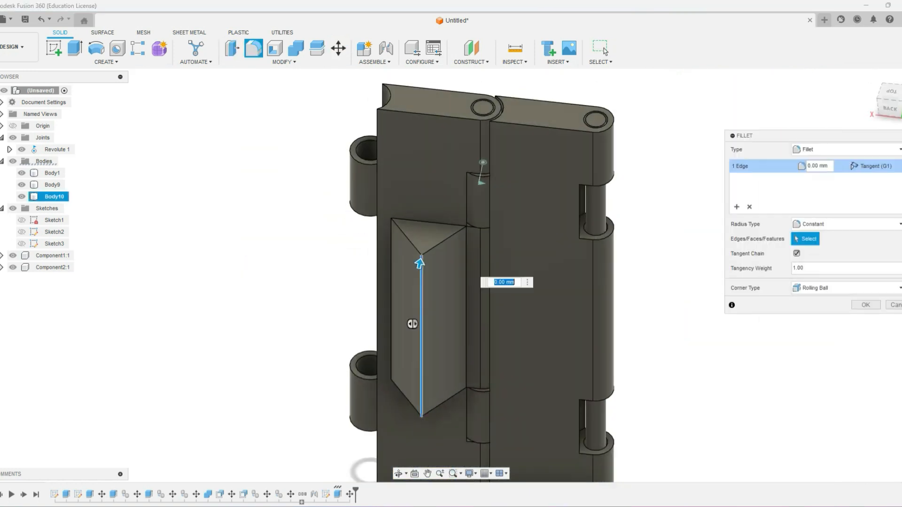
{"action": "scroll", "coordinate": [421, 266], "scroll_direction": "up", "scroll_amount": 4}
{"action": "left_click_drag", "start_coordinate": [420, 251], "coordinate": [423, 238]}
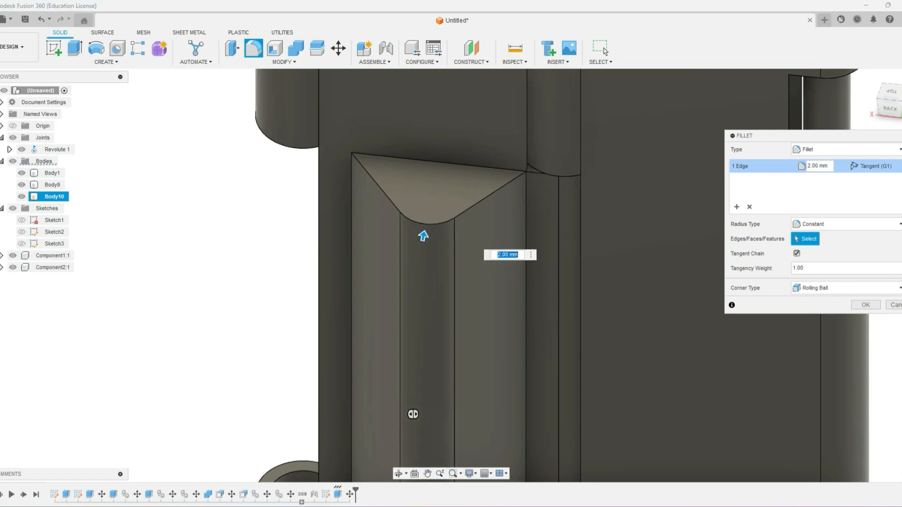
{"action": "left_click", "coordinate": [866, 305]}
{"action": "scroll", "coordinate": [487, 254], "scroll_direction": "down", "scroll_amount": 3}
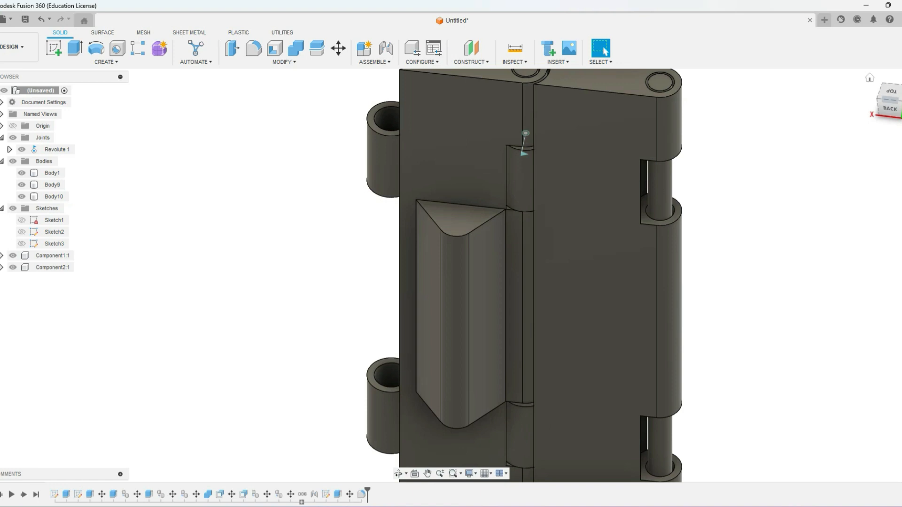
Step: Copy the filleted tooth body 15 mm in X onto the neighbouring link
{"action": "left_click_drag", "start_coordinate": [890, 104], "coordinate": [890, 111]}
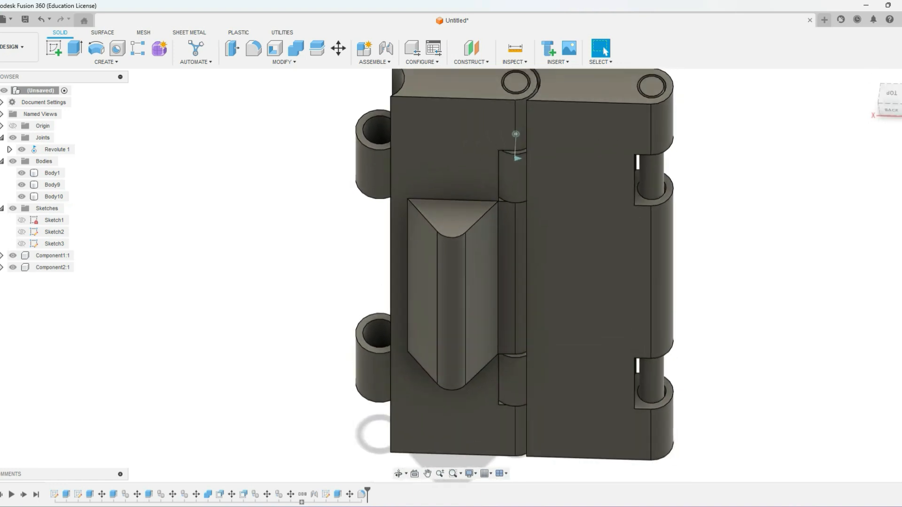
{"action": "key", "text": "m"}
{"action": "left_click", "coordinate": [426, 202]}
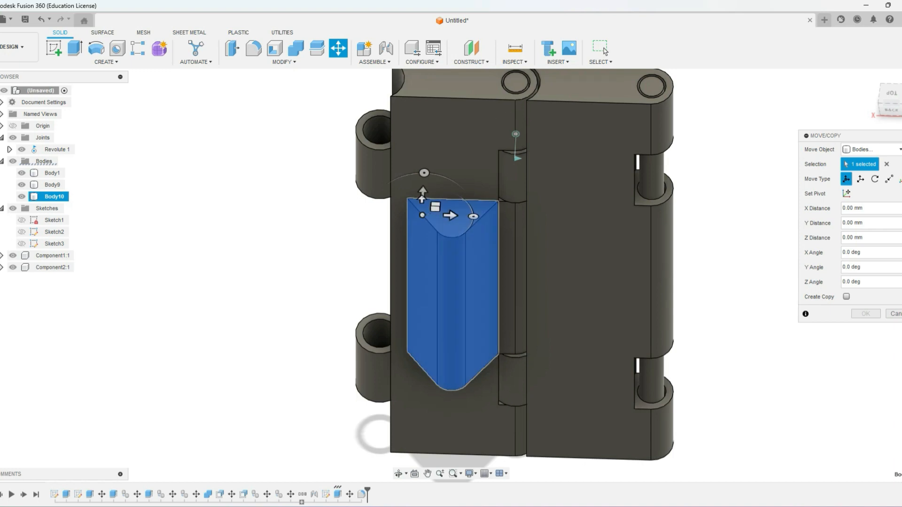
{"action": "left_click", "coordinate": [847, 296]}
{"action": "left_click_drag", "start_coordinate": [450, 215], "coordinate": [586, 220]}
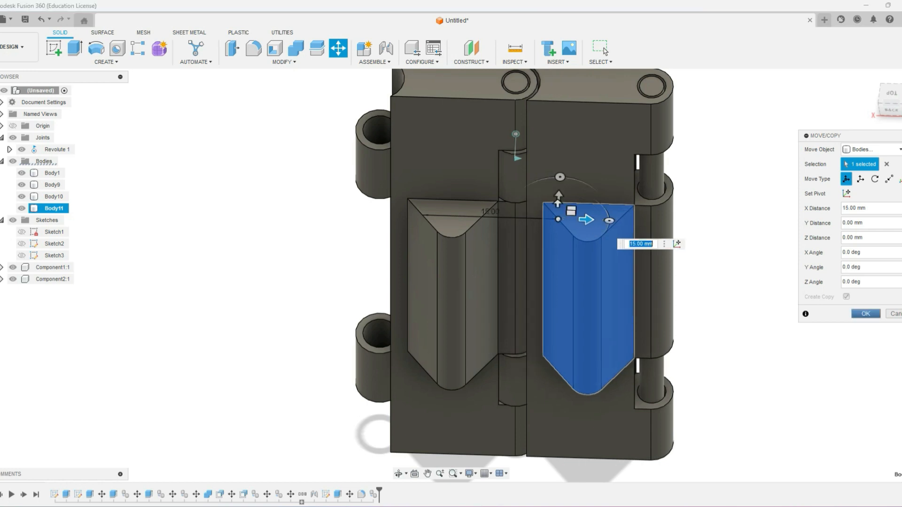
{"action": "key", "text": "Return"}
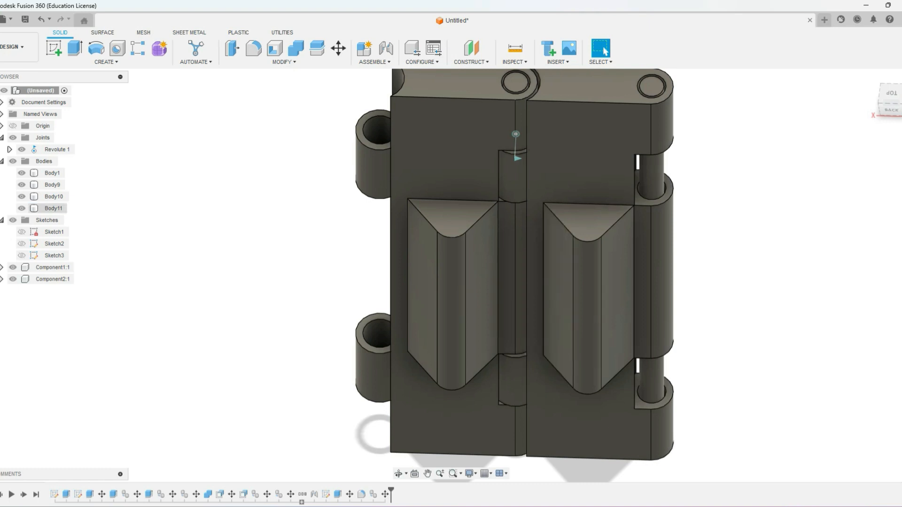
Step: Move the two tooth bodies, Body10 and Body11, out of the root Bodies folder into the link components
{"action": "left_click", "coordinate": [54, 196]}
{"action": "key", "text": "Delete"}
{"action": "left_click", "coordinate": [54, 197]}
{"action": "key", "text": "Delete"}
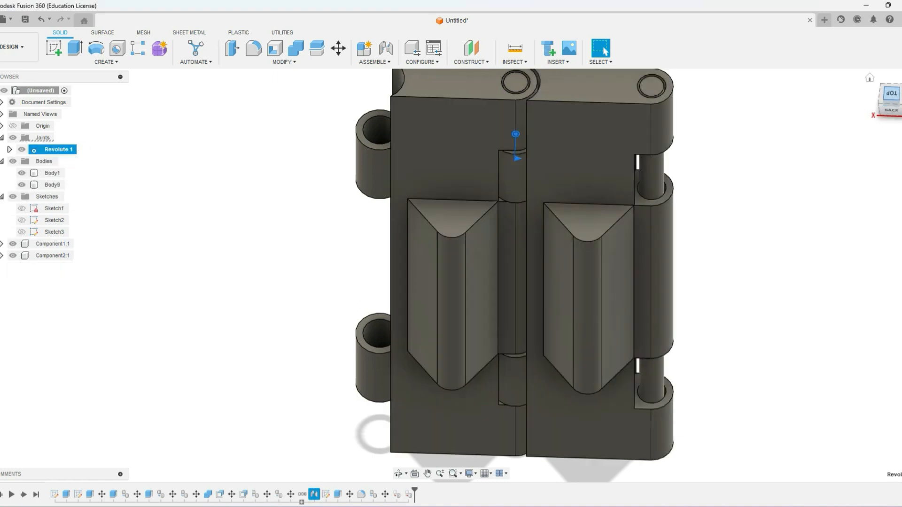
Step: Drive the Revolute 1 joint to 80 degrees to check how the two link teeth meet, viewed from above
{"action": "left_click", "coordinate": [891, 94]}
{"action": "key", "text": "Escape"}
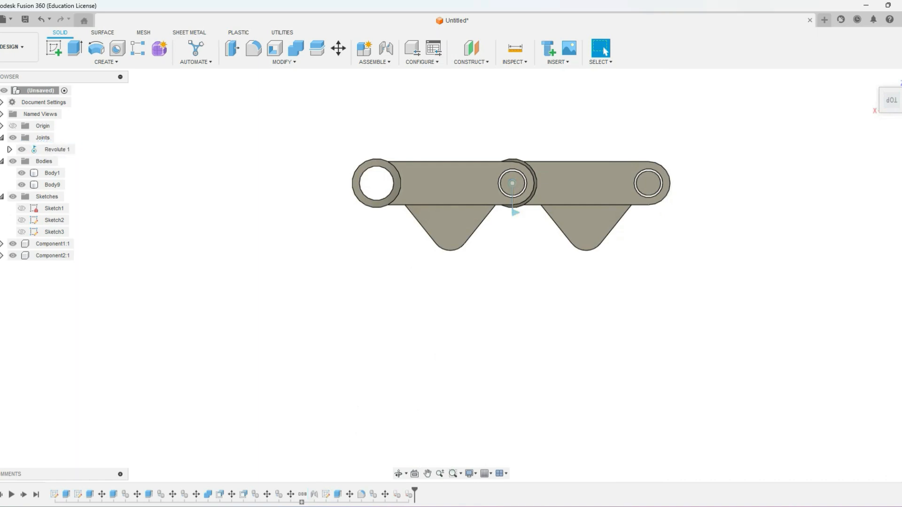
{"action": "right_click", "coordinate": [43, 149]}
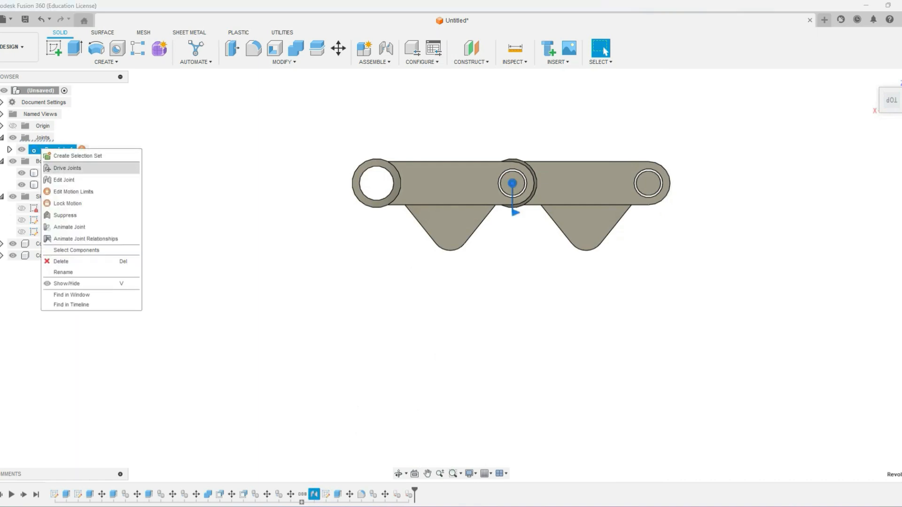
{"action": "left_click", "coordinate": [67, 168]}
{"action": "left_click_drag", "start_coordinate": [512, 233], "coordinate": [563, 192]}
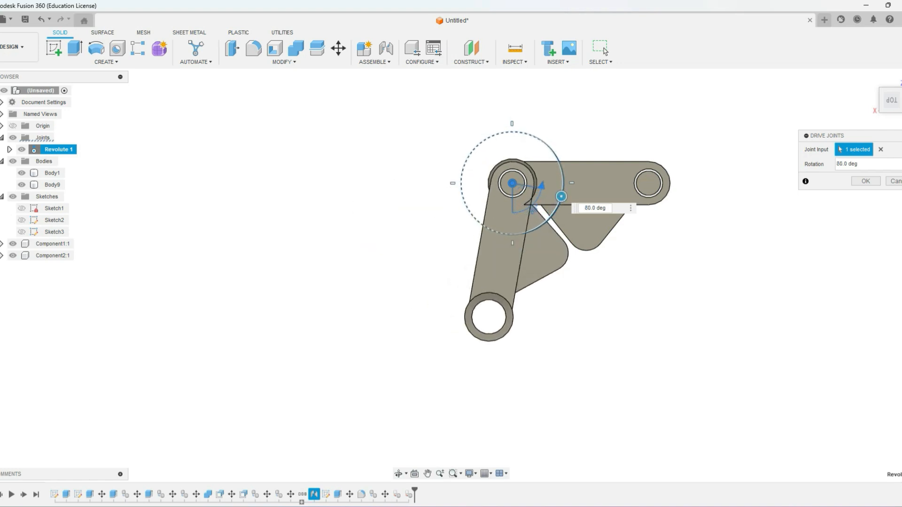
Step: Drive the revolute joint to 55 degrees to inspect the gap between the teeth, return it to 0 degrees and abandon the joint drive
{"action": "middle_click_drag", "start_coordinate": [452, 276], "coordinate": [390, 218], "text": "shift"}
{"action": "left_click_drag", "start_coordinate": [588, 259], "coordinate": [567, 266]}
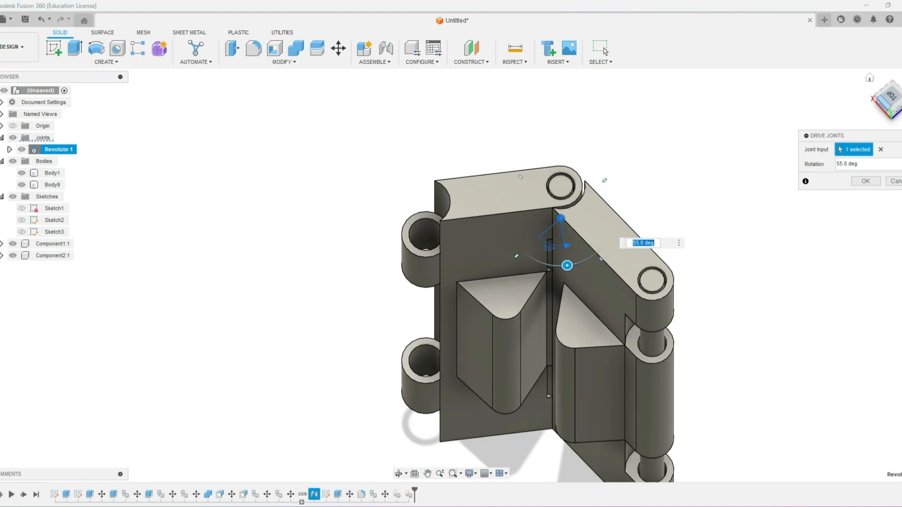
{"action": "left_click", "coordinate": [891, 96]}
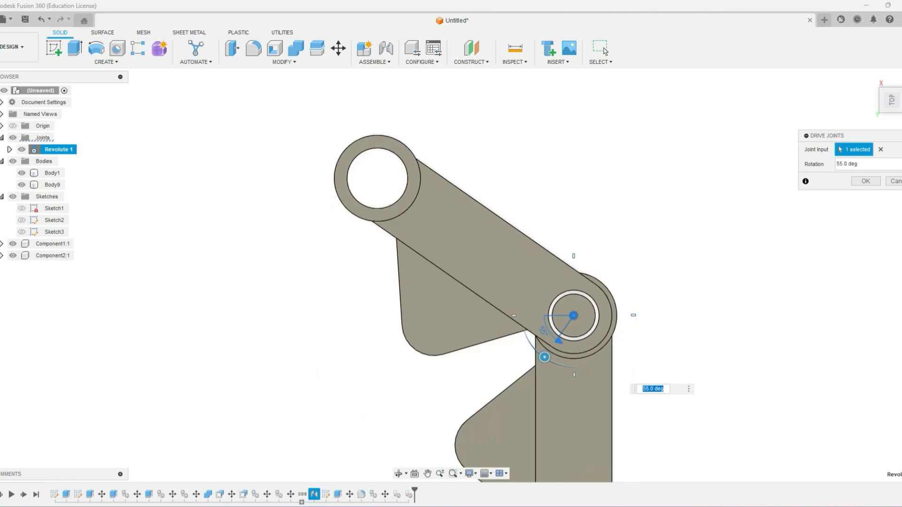
{"action": "mouse_move", "coordinate": [891, 99]}
{"action": "left_mouse_down"}
{"action": "mouse_move", "coordinate": [888, 88]}
{"action": "mouse_move", "coordinate": [892, 100]}
{"action": "left_mouse_up"}
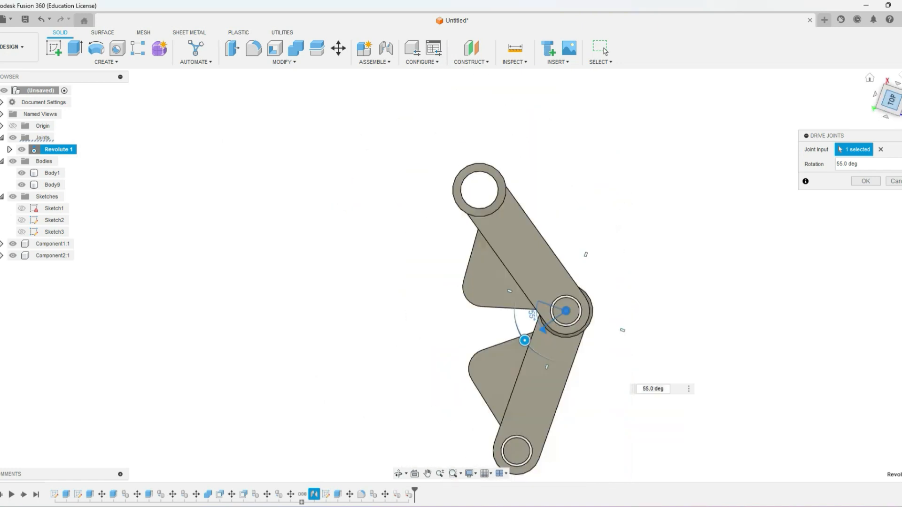
{"action": "left_click_drag", "start_coordinate": [524, 340], "coordinate": [518, 295]}
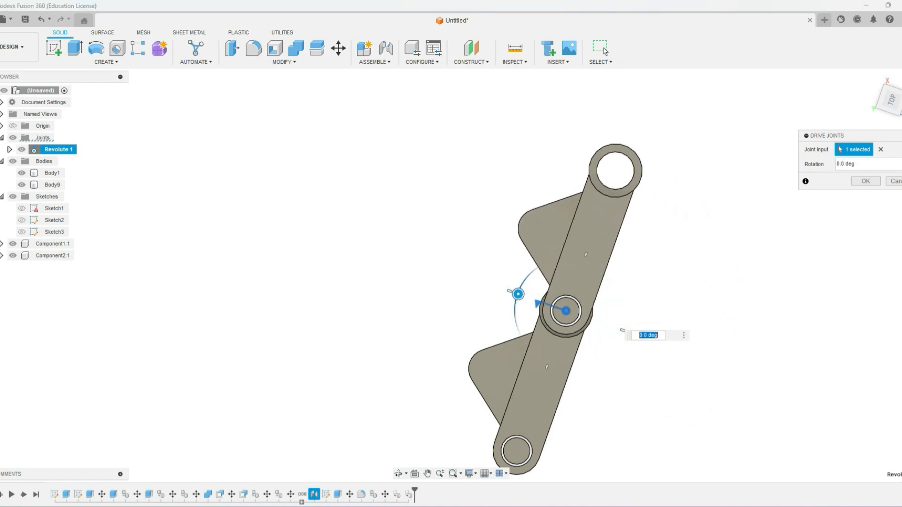
{"action": "left_click", "coordinate": [895, 181]}
Step: Start a sketch on the large flat front face of the Component2 link, on the side opposite the teeth
{"action": "left_click_drag", "start_coordinate": [891, 100], "coordinate": [860, 76]}
{"action": "middle_click_drag", "start_coordinate": [901, 216], "coordinate": [882, 114]}
{"action": "left_click", "coordinate": [891, 105]}
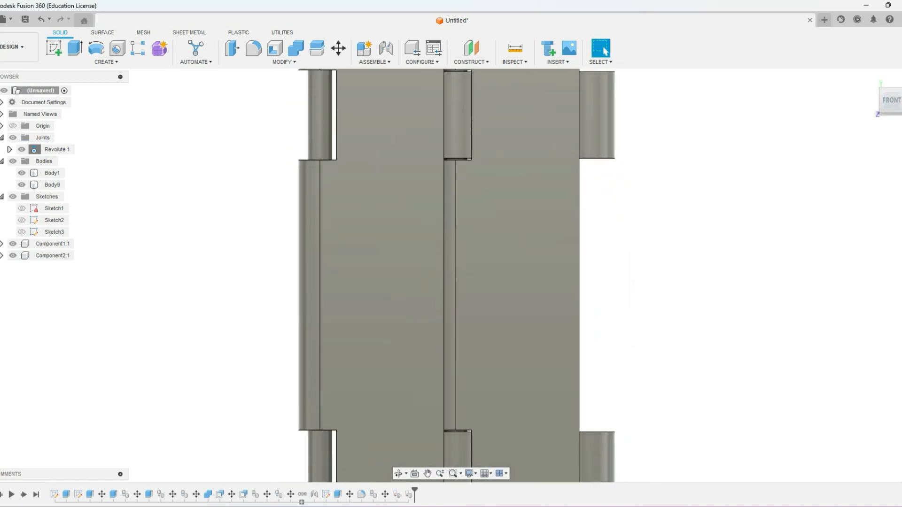
{"action": "scroll", "coordinate": [602, 281], "scroll_direction": "down", "scroll_amount": 3}
{"action": "left_click", "coordinate": [465, 281]}
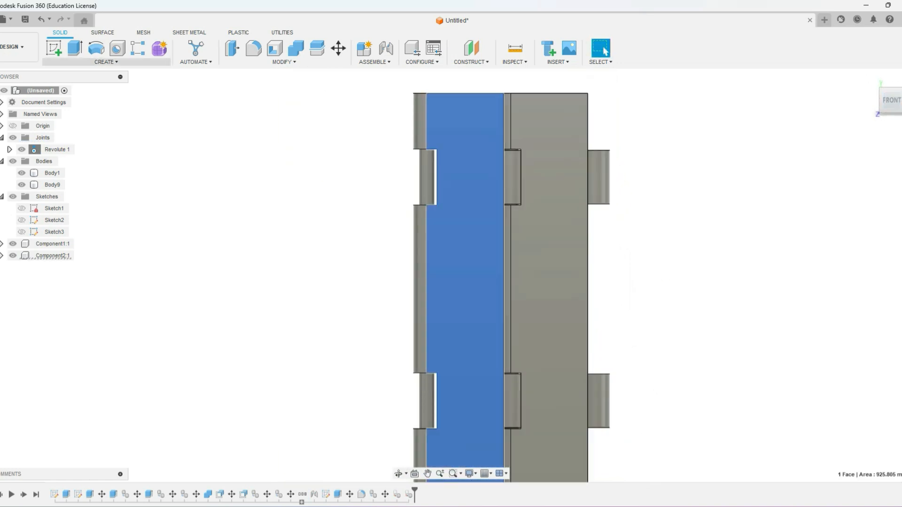
{"action": "left_click", "coordinate": [54, 48]}
{"action": "middle_click_drag", "start_coordinate": [451, 248], "coordinate": [392, 309]}
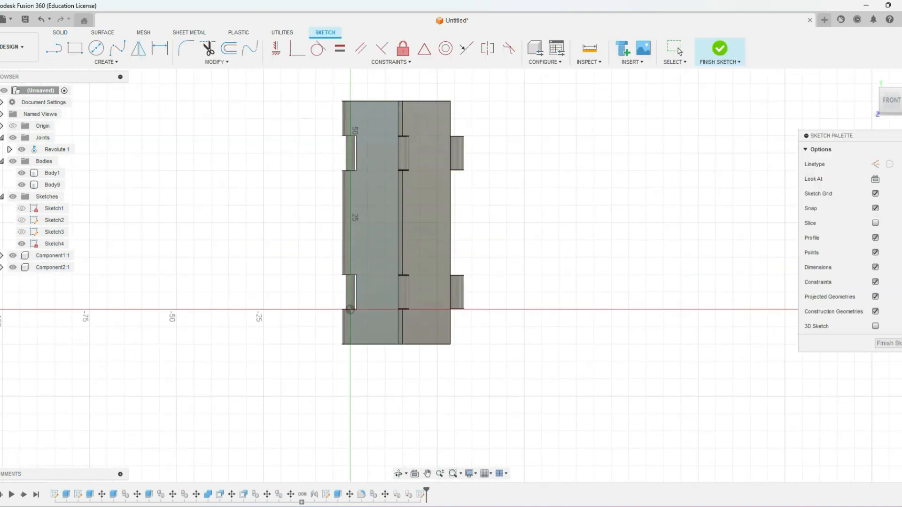
Step: Sketch a two-segment V-shaped line from the link's upper edge to beside the upper notch and back, each segment about 11 mm long
{"action": "left_click", "coordinate": [54, 48]}
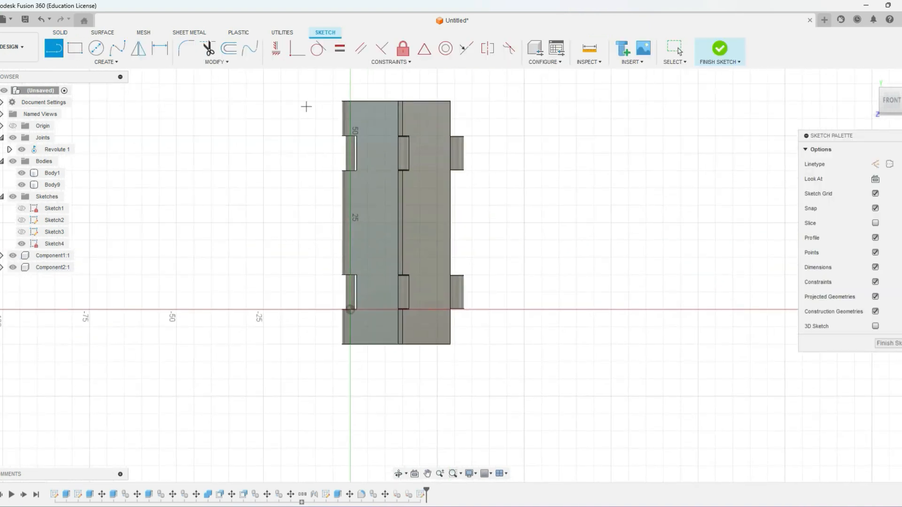
{"action": "scroll", "coordinate": [346, 111], "scroll_direction": "up", "scroll_amount": 5}
{"action": "scroll", "coordinate": [375, 128], "scroll_direction": "up", "scroll_amount": 2}
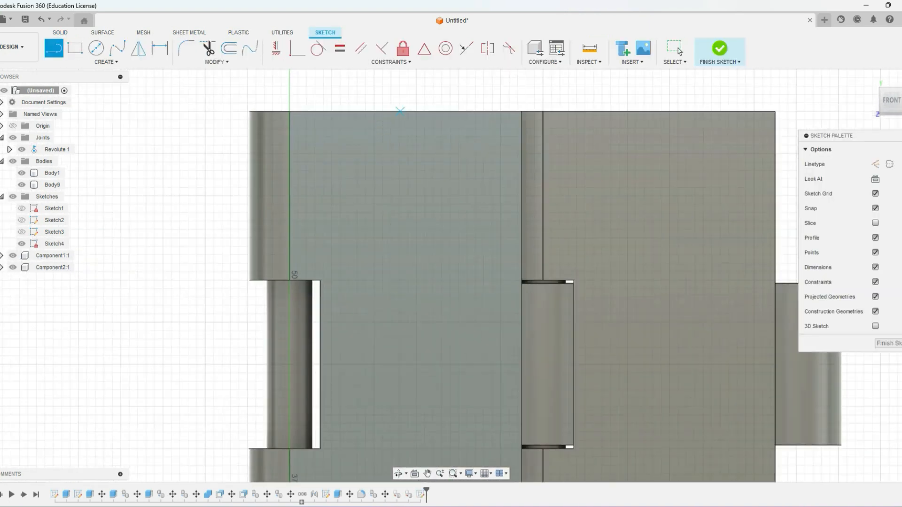
{"action": "scroll", "coordinate": [374, 128], "scroll_direction": "down", "scroll_amount": 5}
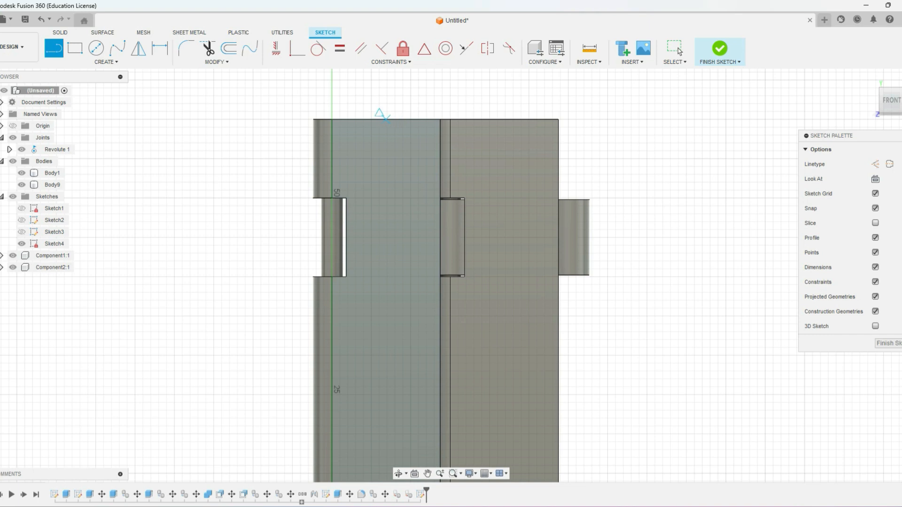
{"action": "left_click", "coordinate": [386, 116]}
{"action": "scroll", "coordinate": [353, 198], "scroll_direction": "up", "scroll_amount": 3}
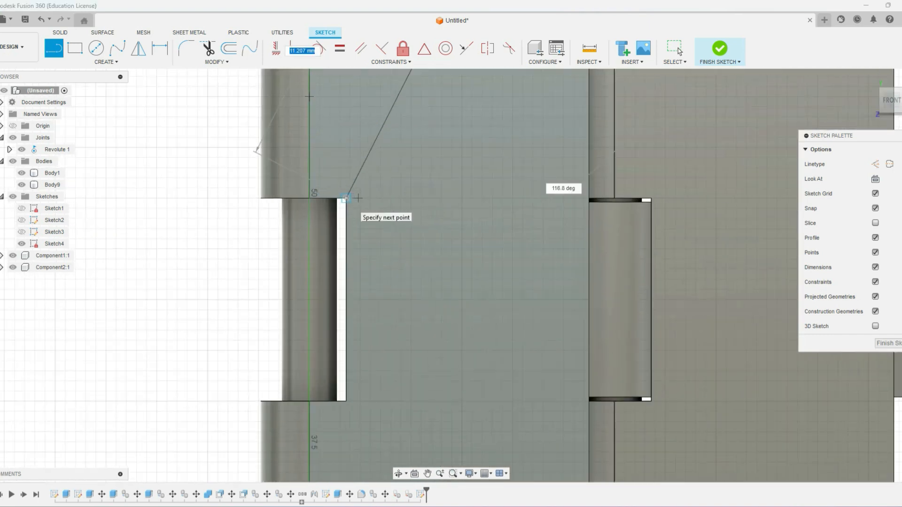
{"action": "scroll", "coordinate": [358, 198], "scroll_direction": "down", "scroll_amount": 5}
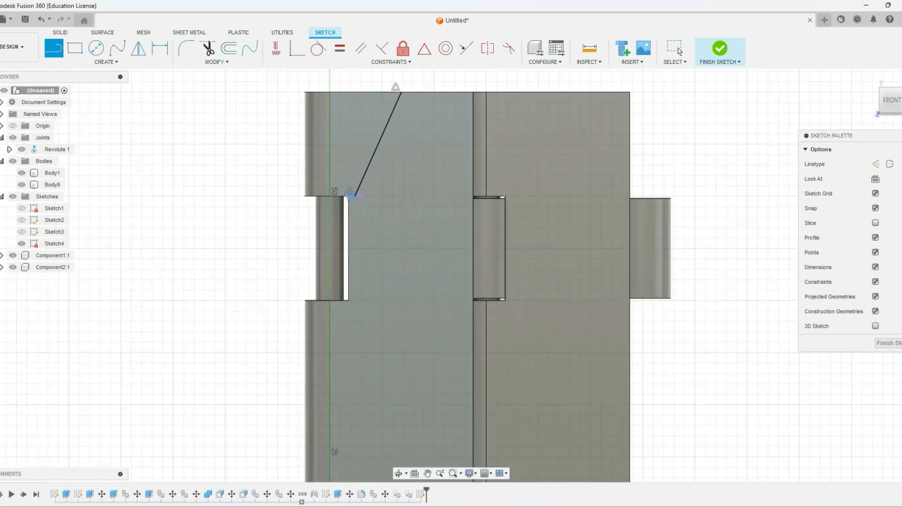
{"action": "left_click", "coordinate": [356, 197]}
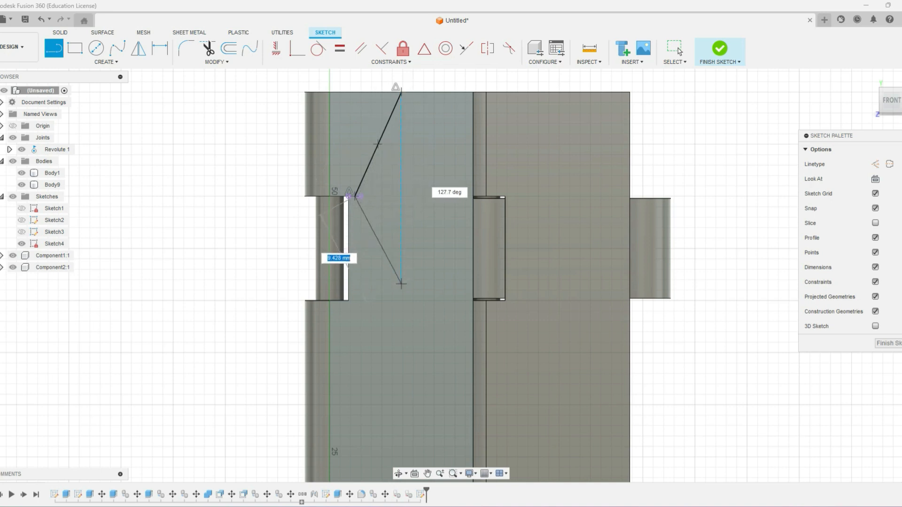
{"action": "left_click", "coordinate": [402, 301]}
{"action": "scroll", "coordinate": [399, 210], "scroll_direction": "down", "scroll_amount": 3}
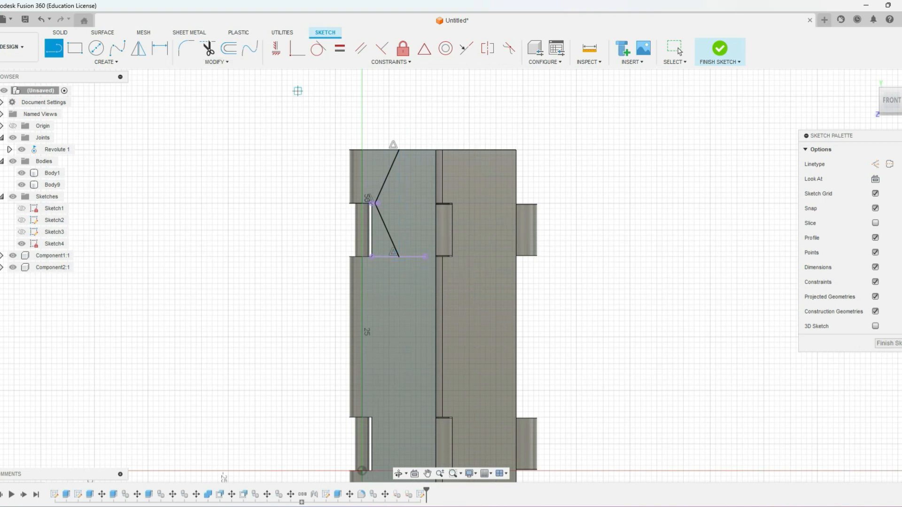
{"action": "scroll", "coordinate": [392, 165], "scroll_direction": "down", "scroll_amount": 2}
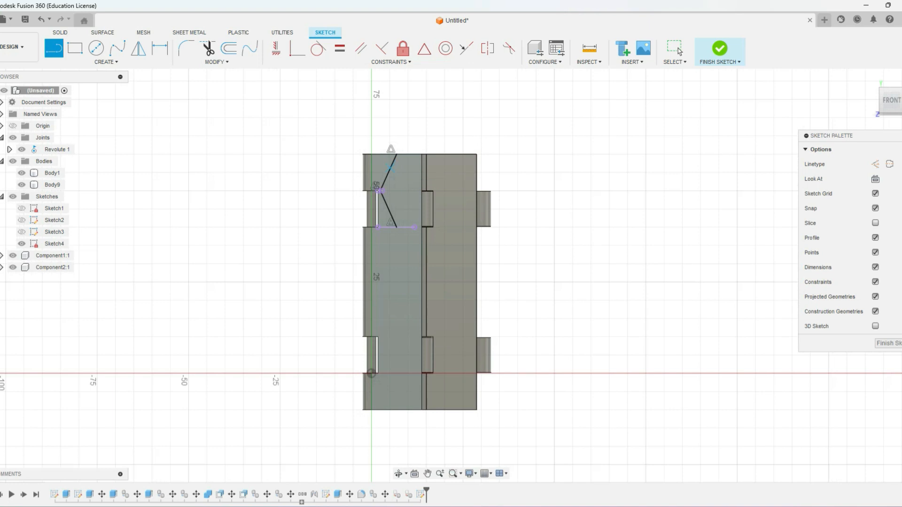
{"action": "scroll", "coordinate": [383, 174], "scroll_direction": "up", "scroll_amount": 3}
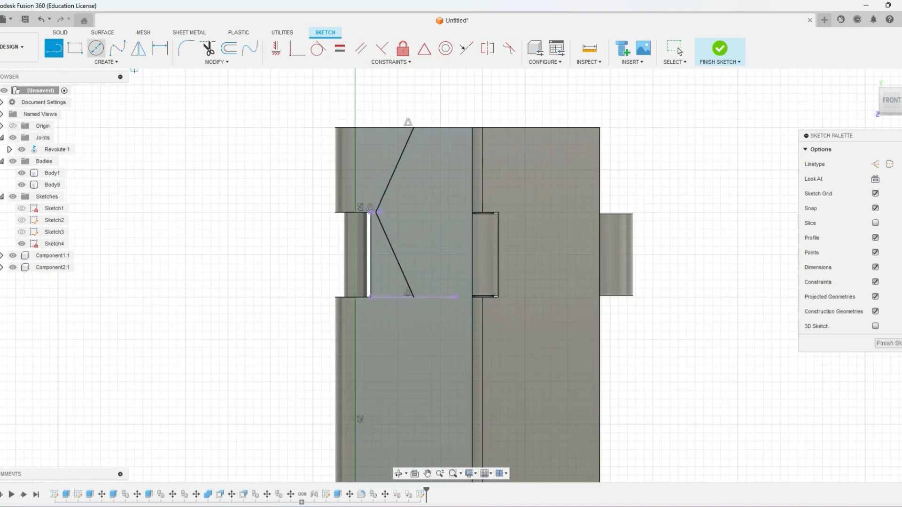
{"action": "key", "text": "Escape"}
Step: Copy the V-shaped line 5 mm in X to form the second side of the chevron
{"action": "left_click", "coordinate": [390, 181]}
{"action": "left_click", "coordinate": [395, 255], "text": "ctrl"}
{"action": "key", "text": "m"}
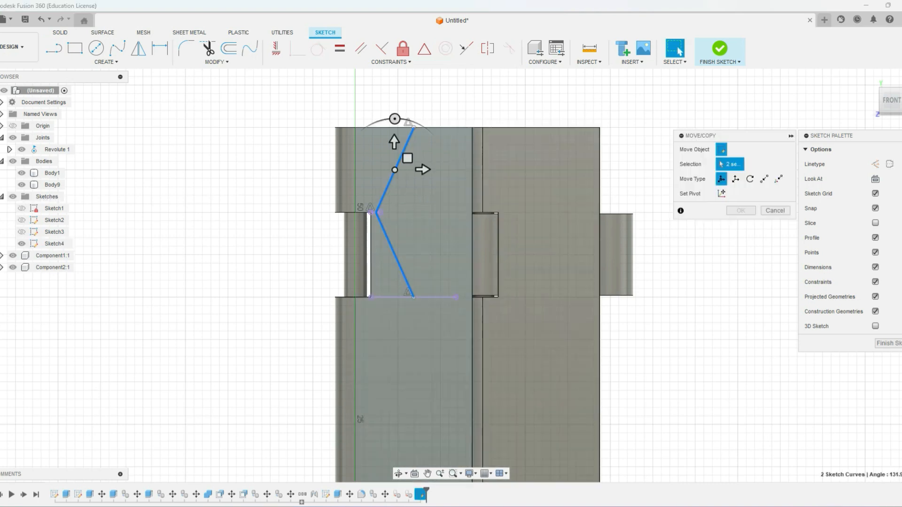
{"action": "left_click_drag", "start_coordinate": [423, 170], "coordinate": [465, 170]}
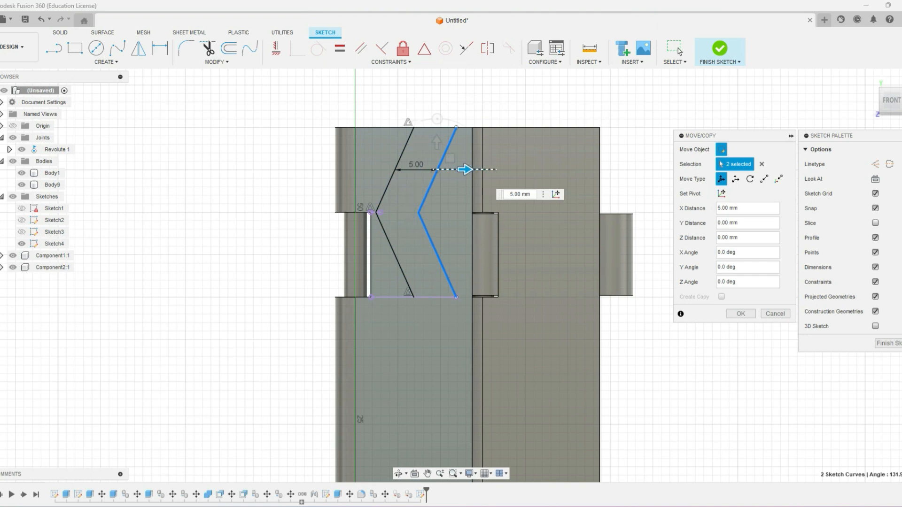
{"action": "key", "text": "Return"}
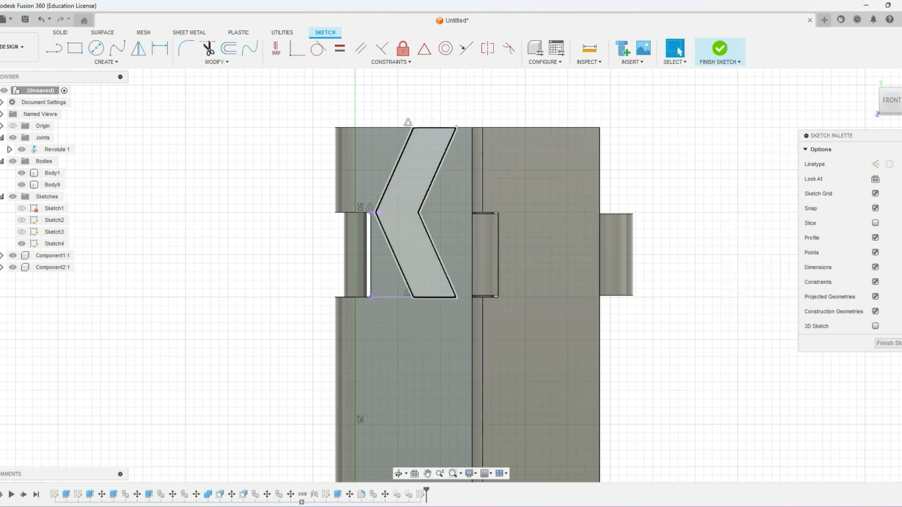
Step: Copy the four chevron lines down the link with a Y distance of -20 mm
{"action": "left_click", "coordinate": [433, 247], "text": "ctrl"}
{"action": "left_click", "coordinate": [433, 169], "text": "ctrl"}
{"action": "scroll", "coordinate": [345, 154], "scroll_direction": "down", "scroll_amount": 2}
{"action": "middle_click_drag", "start_coordinate": [345, 154], "coordinate": [338, 105]}
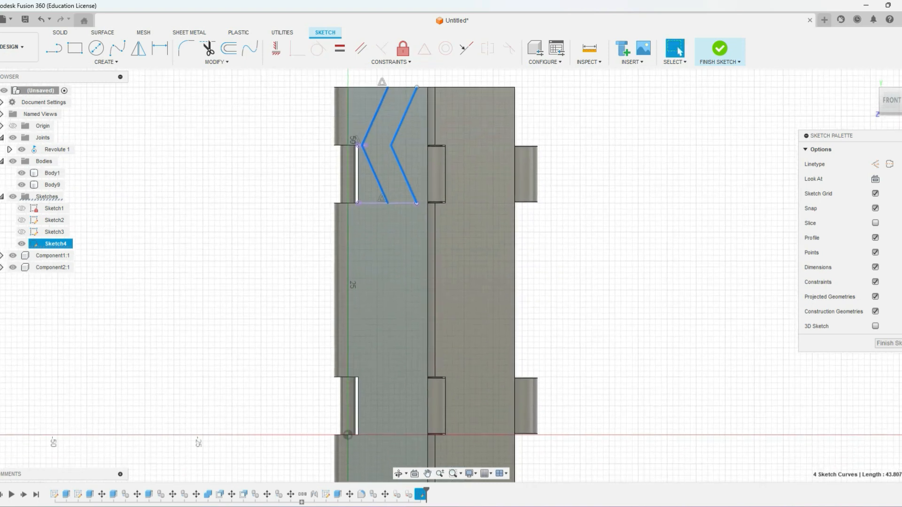
{"action": "key", "text": "m"}
{"action": "left_click_drag", "start_coordinate": [374, 87], "coordinate": [375, 205]}
{"action": "left_click", "coordinate": [740, 314]}
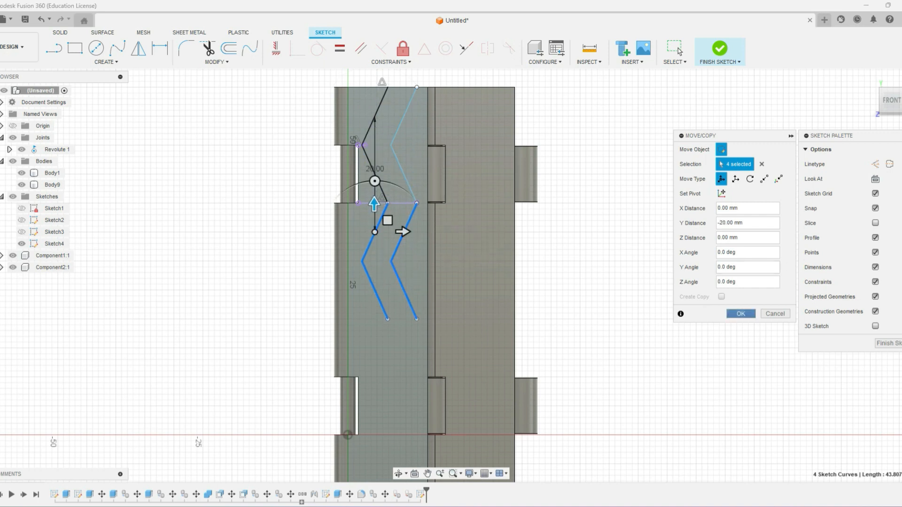
Step: Copy the four middle chevron lines to the lower end of the link with a Y distance of -30 mm
{"action": "left_click", "coordinate": [404, 232]}
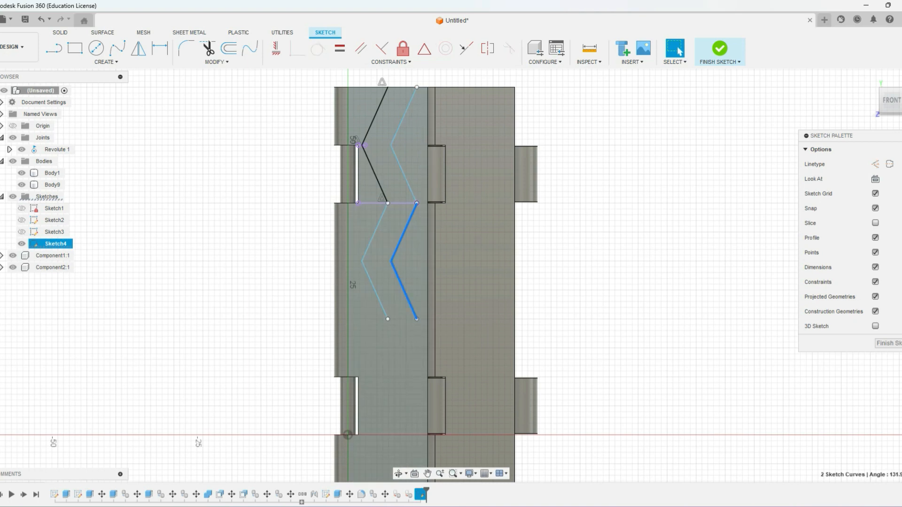
{"action": "left_click", "coordinate": [375, 289], "text": "ctrl"}
{"action": "left_click", "coordinate": [375, 232], "text": "ctrl"}
{"action": "key", "text": "m"}
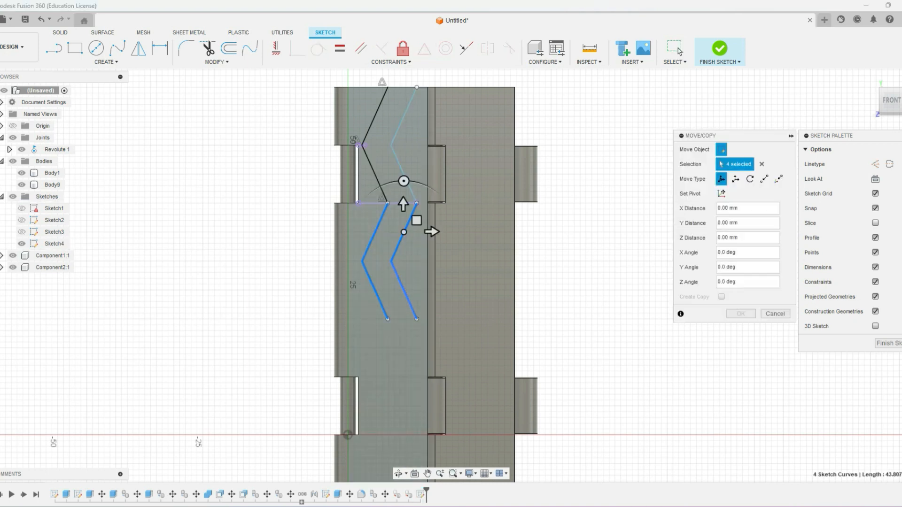
{"action": "left_click_drag", "start_coordinate": [403, 203], "coordinate": [403, 321]}
{"action": "middle_click_drag", "start_coordinate": [403, 321], "coordinate": [393, 205]}
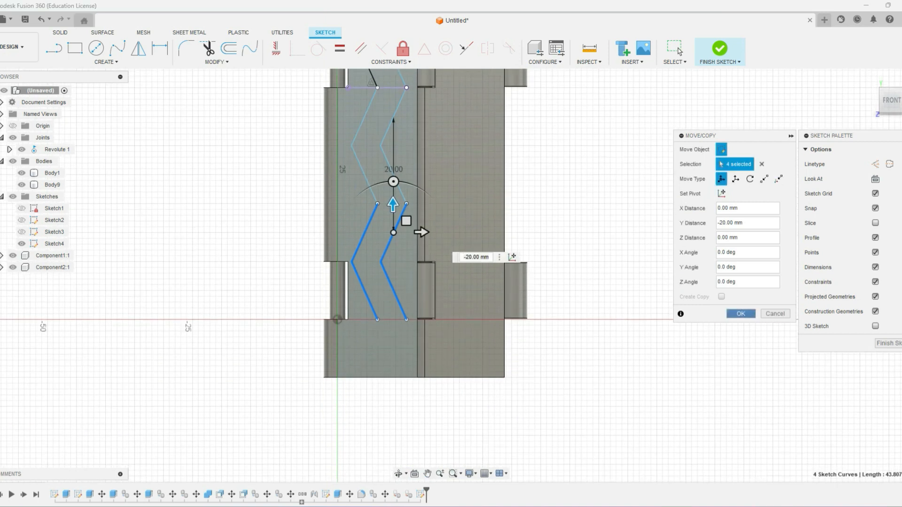
{"action": "left_click_drag", "start_coordinate": [393, 204], "coordinate": [393, 263]}
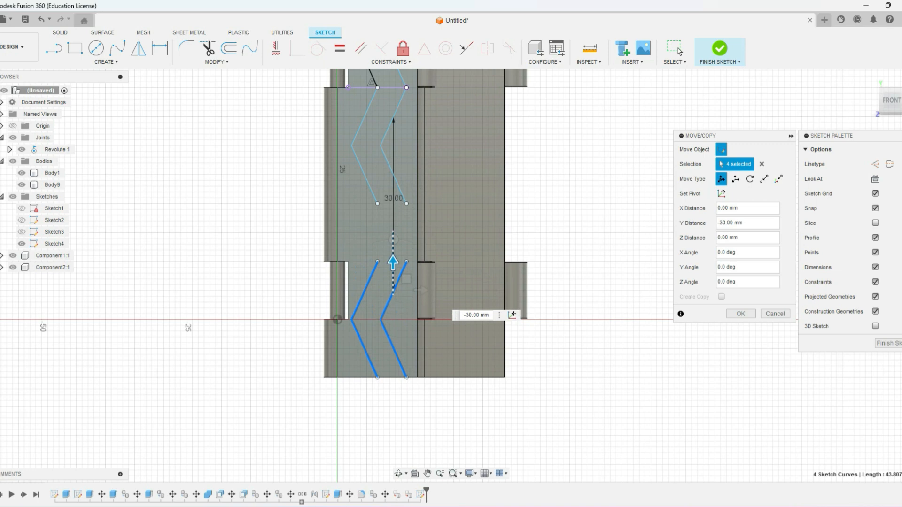
{"action": "left_click", "coordinate": [741, 314]}
{"action": "middle_click_drag", "start_coordinate": [451, 263], "coordinate": [478, 319]}
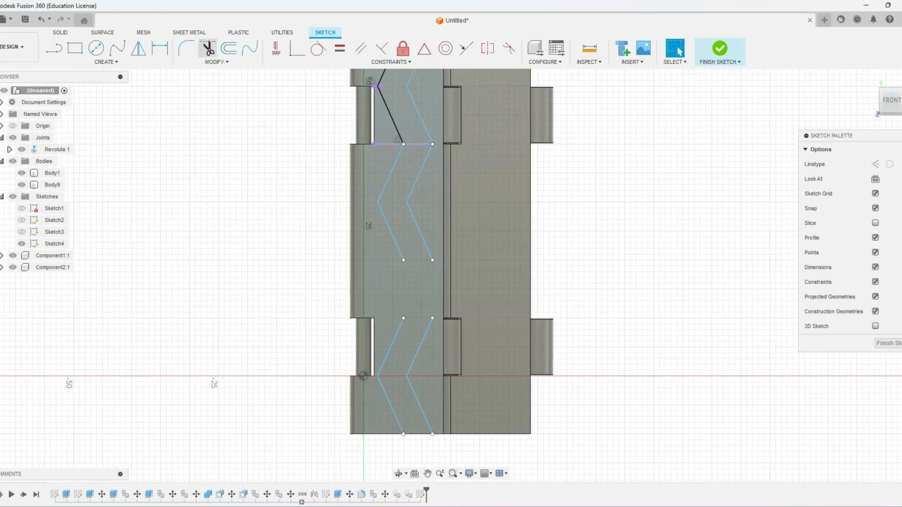
Step: Move the four middle chevron lines with a Y distance of -5 mm to centre them between the outer chevrons
{"action": "double_click", "coordinate": [390, 231]}
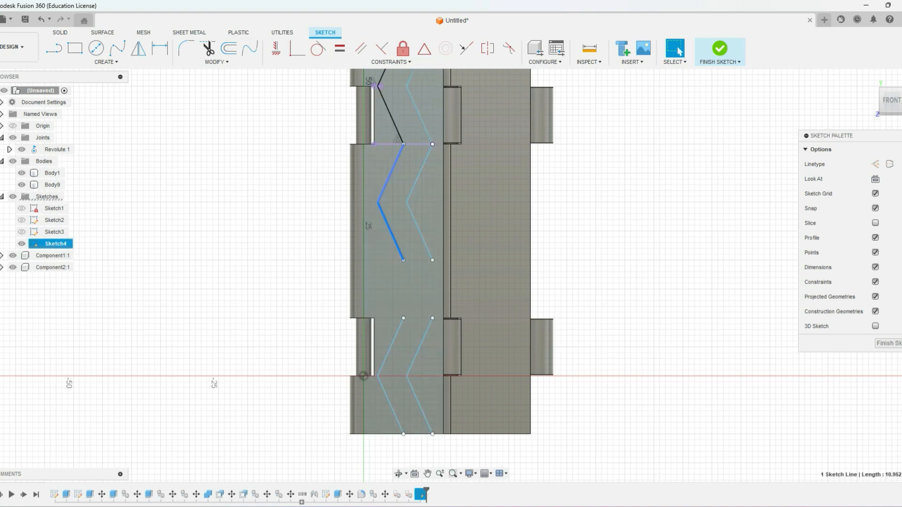
{"action": "right_click", "coordinate": [412, 192]}
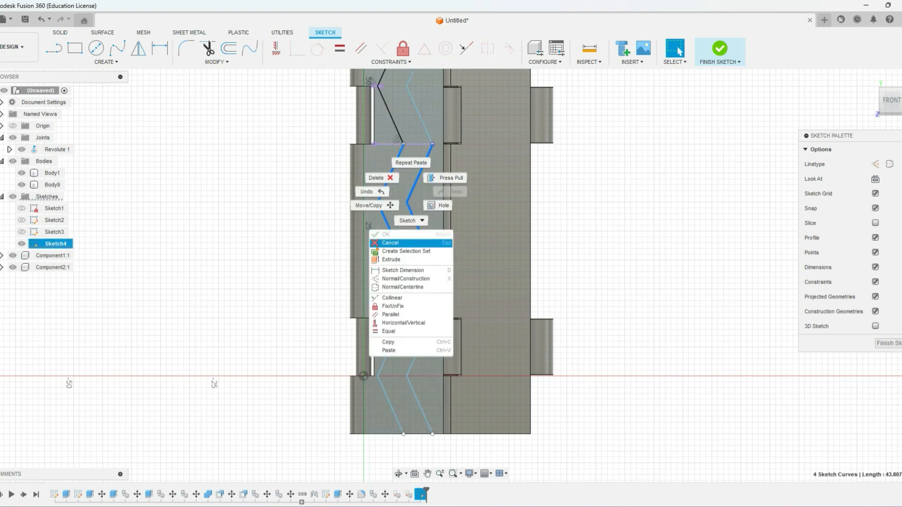
{"action": "left_click", "coordinate": [371, 206]}
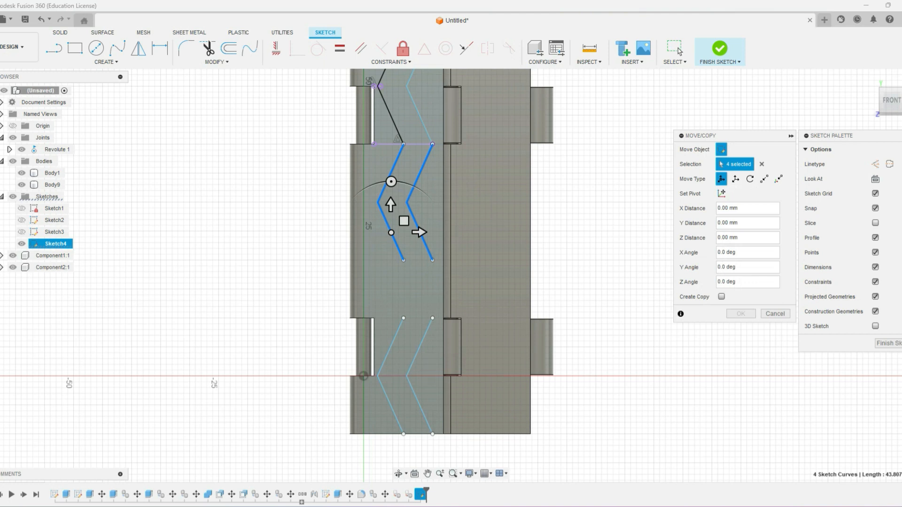
{"action": "left_click_drag", "start_coordinate": [391, 205], "coordinate": [391, 234]}
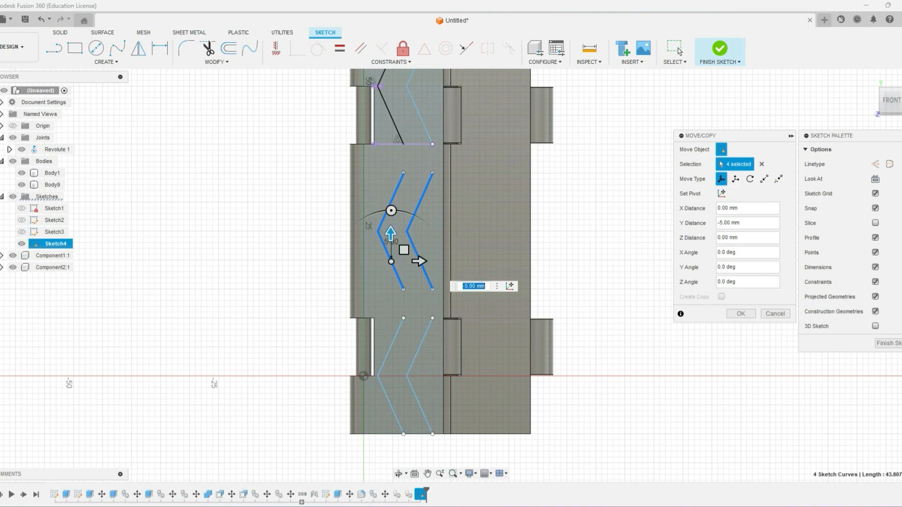
{"action": "key", "text": "Return"}
Step: Draw two vertical lines joining the lower ends of the upper chevron to the upper ends of the middle chevron
{"action": "key", "text": "l"}
{"action": "scroll", "coordinate": [385, 202], "scroll_direction": "up", "scroll_amount": 3}
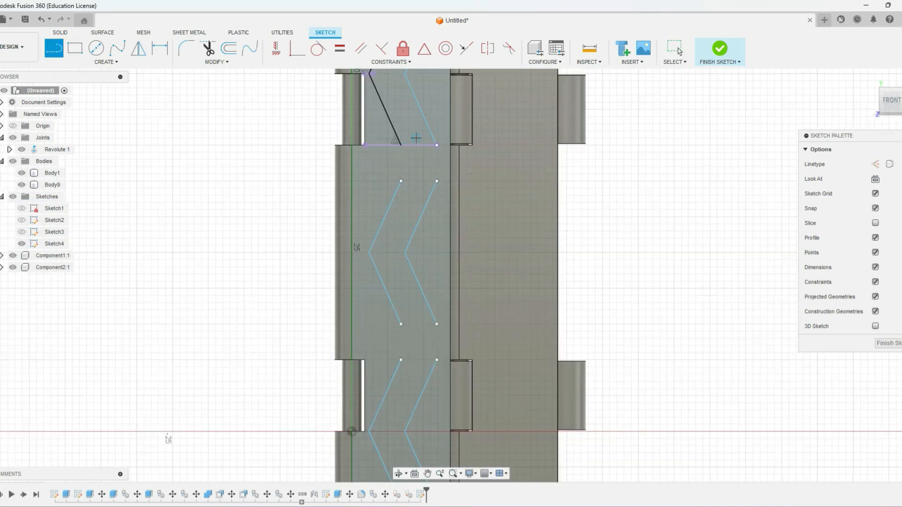
{"action": "left_click", "coordinate": [373, 208]}
{"action": "left_click", "coordinate": [373, 134]}
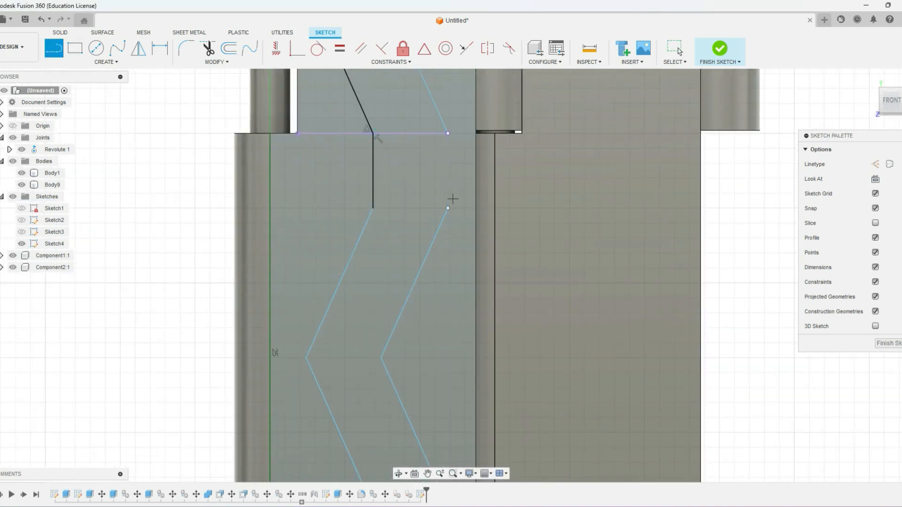
{"action": "left_click", "coordinate": [448, 208]}
{"action": "left_click", "coordinate": [447, 134]}
{"action": "scroll", "coordinate": [318, 124], "scroll_direction": "down", "scroll_amount": 3}
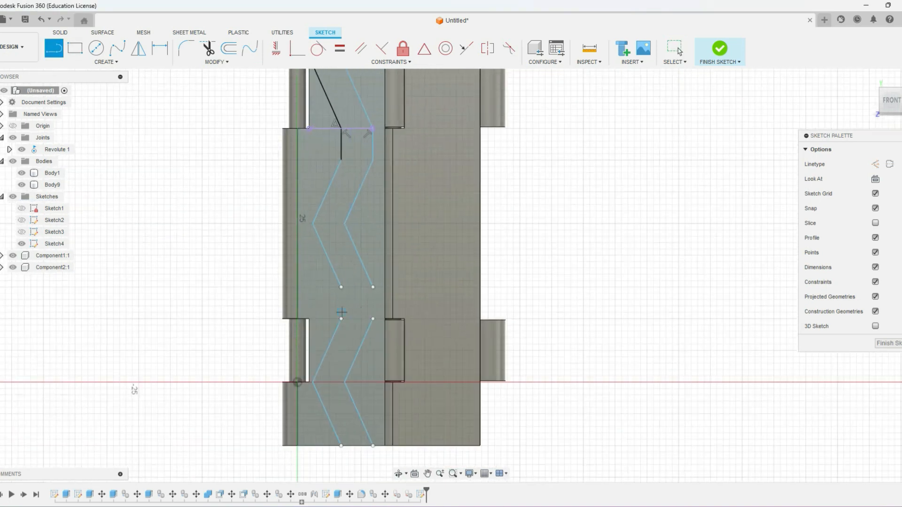
Step: Draw two vertical lines joining the middle chevron's lower ends to the upper ends of the lowest chevron
{"action": "left_click", "coordinate": [341, 319]}
{"action": "left_click", "coordinate": [341, 287]}
{"action": "left_click", "coordinate": [373, 319]}
{"action": "left_click", "coordinate": [374, 287]}
Step: Close the zigzag outline with 5 mm horizontal lines at the link's lower and upper ends, and finish the sketch
{"action": "left_click", "coordinate": [342, 445]}
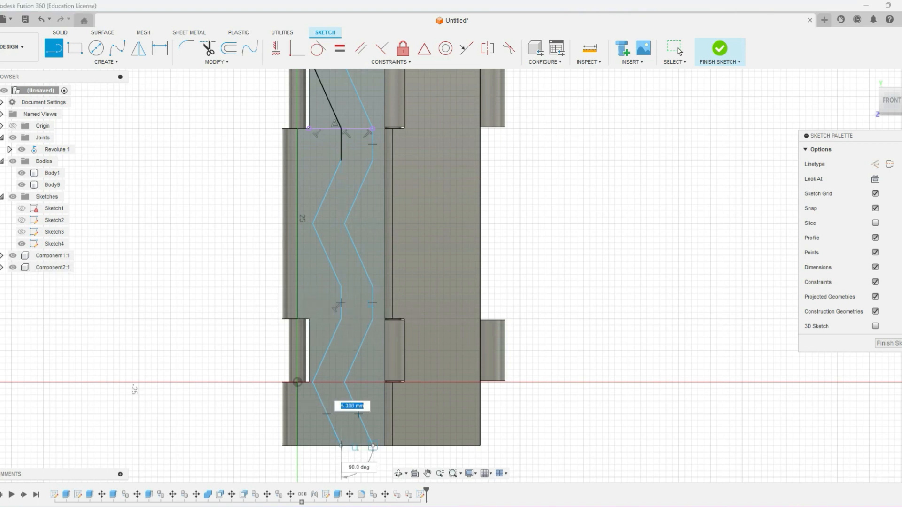
{"action": "scroll", "coordinate": [374, 447], "scroll_direction": "down", "scroll_amount": 3}
{"action": "scroll", "coordinate": [349, 211], "scroll_direction": "up", "scroll_amount": 5}
{"action": "left_click", "coordinate": [350, 216]}
{"action": "left_click", "coordinate": [397, 217]}
{"action": "scroll", "coordinate": [363, 178], "scroll_direction": "down", "scroll_amount": 3}
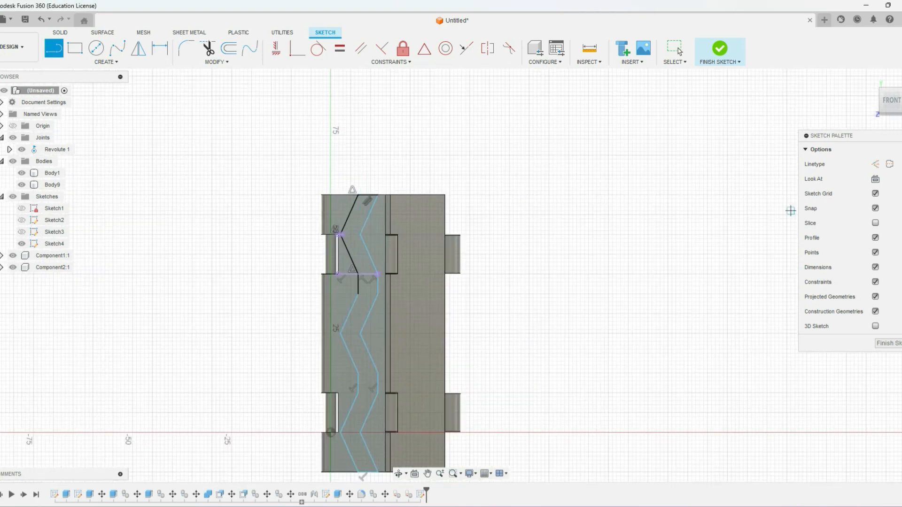
{"action": "left_click", "coordinate": [888, 343]}
Step: Extrude the two zigzag profiles 4 mm outward from the link's face, joined to the link
{"action": "left_click", "coordinate": [75, 48]}
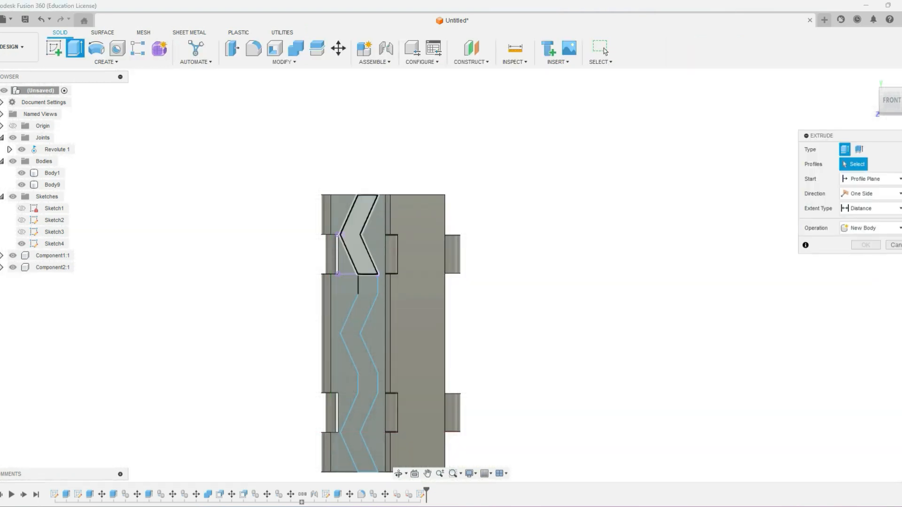
{"action": "left_click", "coordinate": [359, 244]}
{"action": "left_click", "coordinate": [359, 335]}
{"action": "scroll", "coordinate": [343, 197], "scroll_direction": "down", "scroll_amount": 2}
{"action": "scroll", "coordinate": [364, 180], "scroll_direction": "down", "scroll_amount": 1}
{"action": "left_click_drag", "start_coordinate": [889, 100], "coordinate": [899, 100]}
{"action": "left_click", "coordinate": [882, 99]}
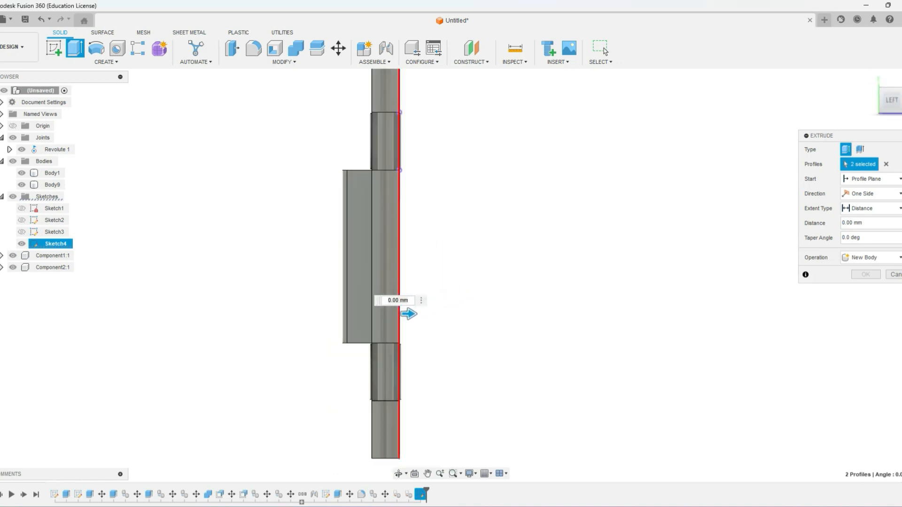
{"action": "left_click_drag", "start_coordinate": [409, 314], "coordinate": [431, 314]}
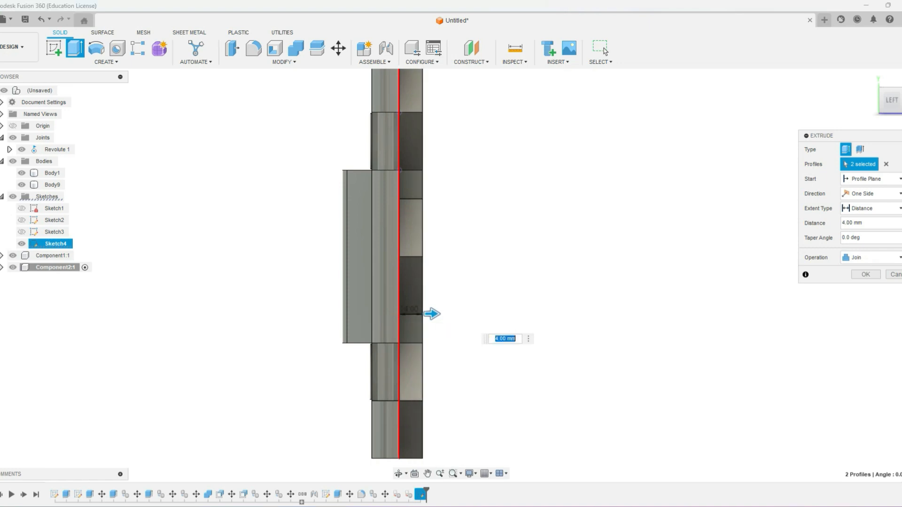
{"action": "scroll", "coordinate": [691, 228], "scroll_direction": "down", "scroll_amount": 1}
{"action": "left_click", "coordinate": [865, 275]}
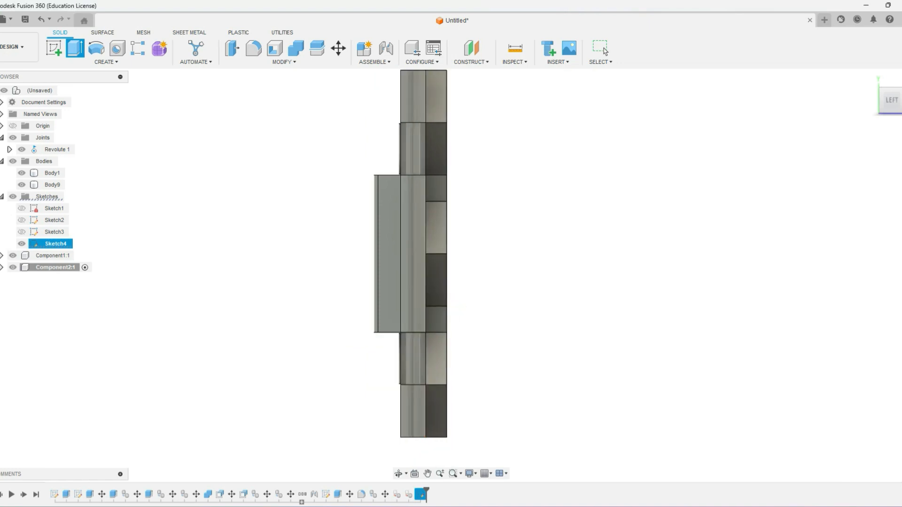
Step: Extrude the front face of the zigzag tread 4 mm as a new body
{"action": "left_click_drag", "start_coordinate": [891, 99], "coordinate": [827, 118]}
{"action": "middle_click_drag", "start_coordinate": [827, 119], "coordinate": [861, 169]}
{"action": "key", "text": "e"}
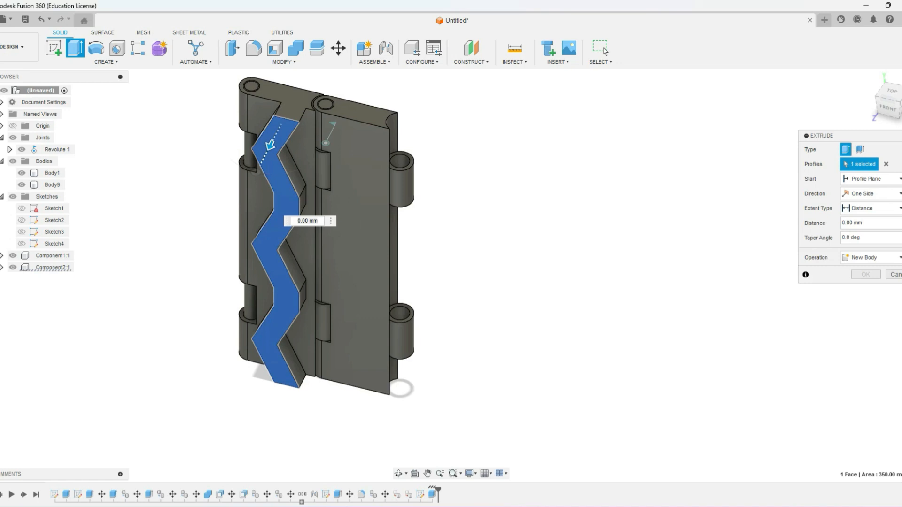
{"action": "type", "text": "4"}
{"action": "left_click", "coordinate": [871, 257]}
{"action": "left_click", "coordinate": [871, 300]}
{"action": "key", "text": "Return"}
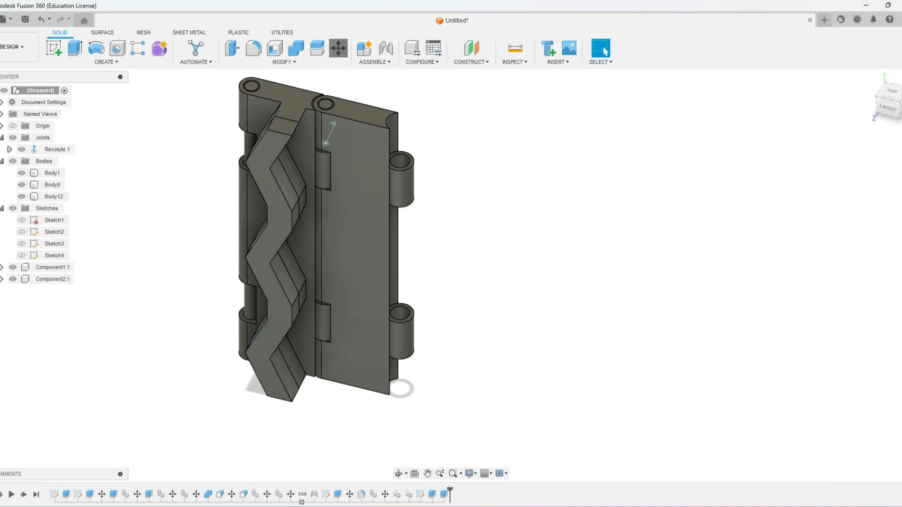
Step: Move the new zigzag body 15 mm in X and -4 mm in Z onto the neighbouring link's face
{"action": "key", "text": "m"}
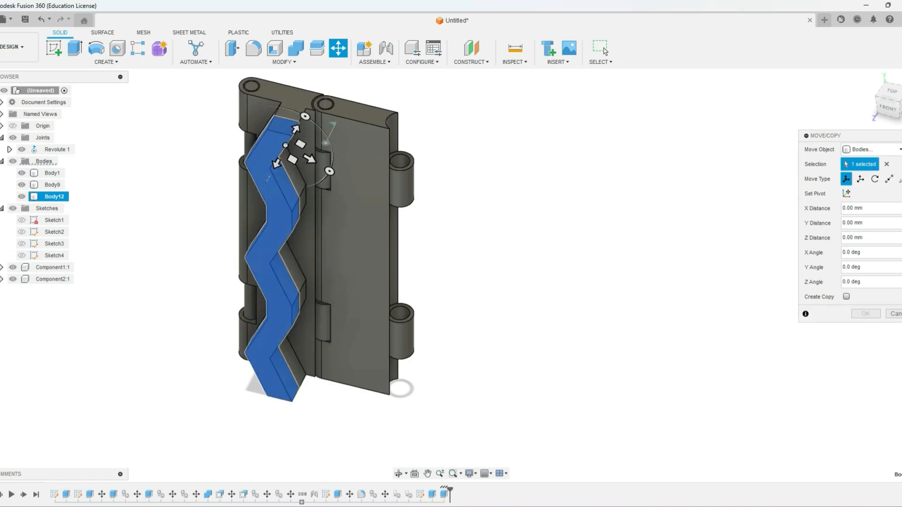
{"action": "left_click", "coordinate": [860, 179]}
{"action": "left_click_drag", "start_coordinate": [297, 263], "coordinate": [344, 279]}
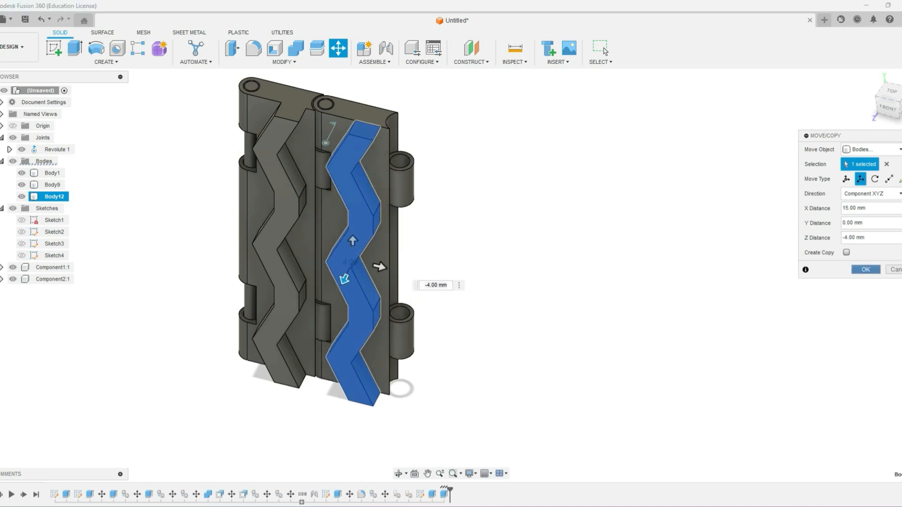
{"action": "left_click", "coordinate": [605, 50]}
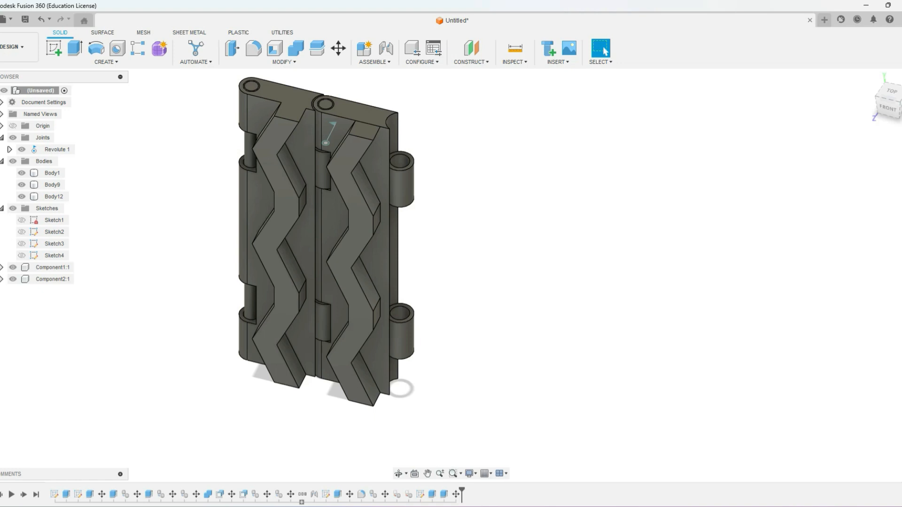
Step: Combine the neighbouring link and the moved zigzag body with a Join operation
{"action": "type", "text": "scom"}
{"action": "key", "text": "Return"}
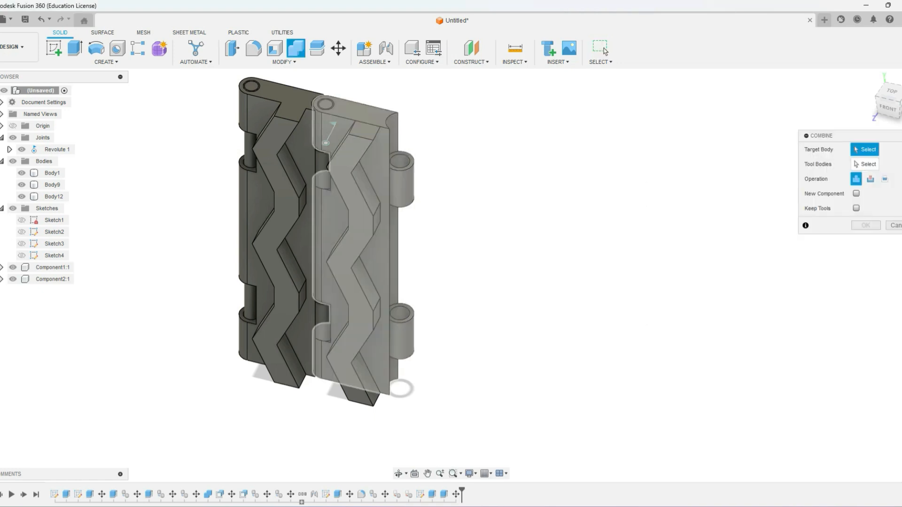
{"action": "key", "text": "Return"}
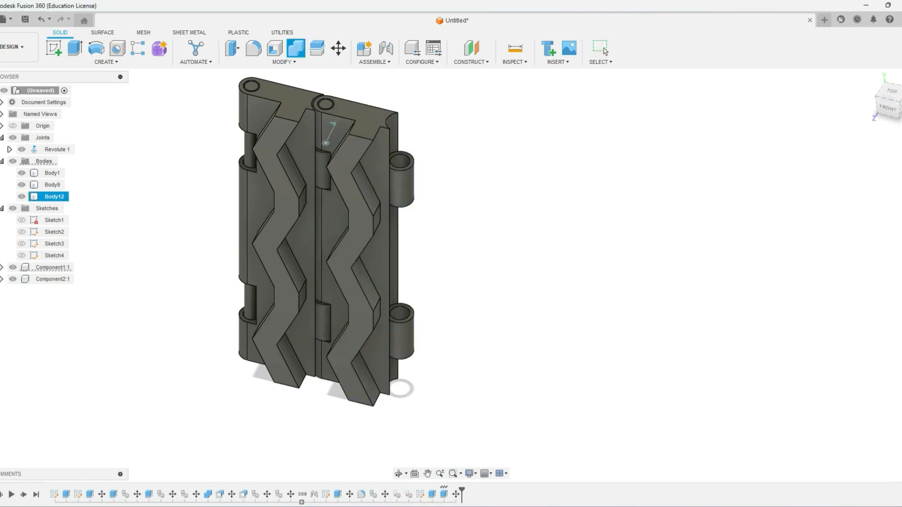
{"action": "scroll", "coordinate": [658, 128], "scroll_direction": "down", "scroll_amount": 2}
{"action": "left_click_drag", "start_coordinate": [886, 100], "coordinate": [897, 96]}
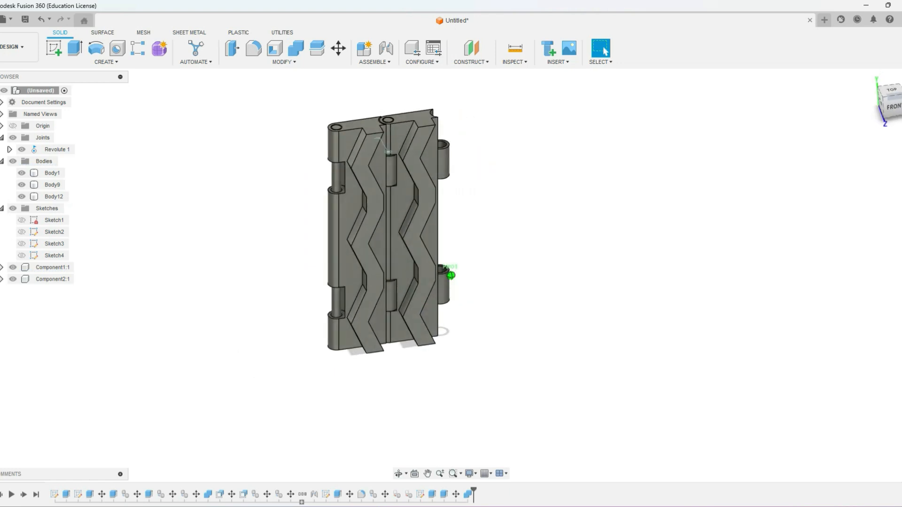